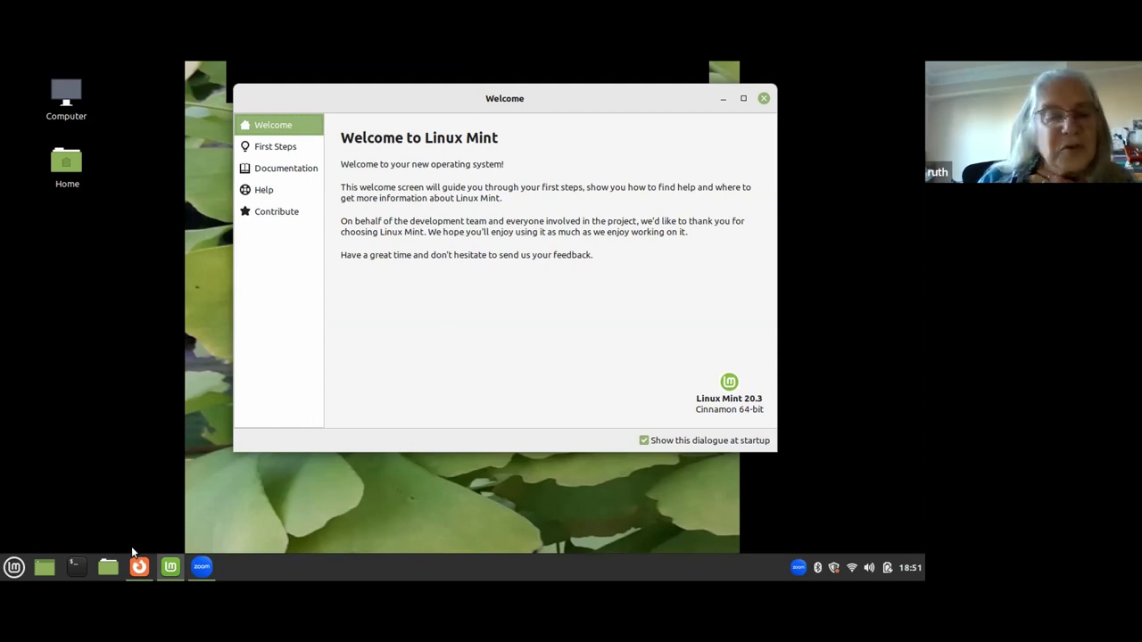
Open a terminal, run ls to list the home folder, then close the terminal.
left_click(76, 569)
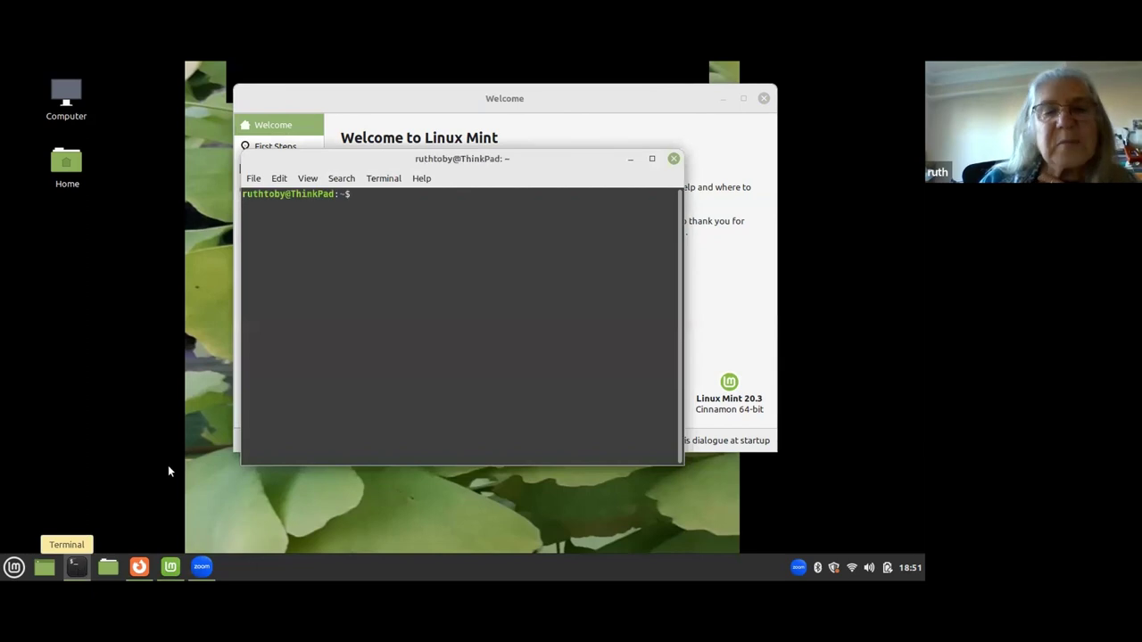
left_click_drag(383, 163, 301, 169)
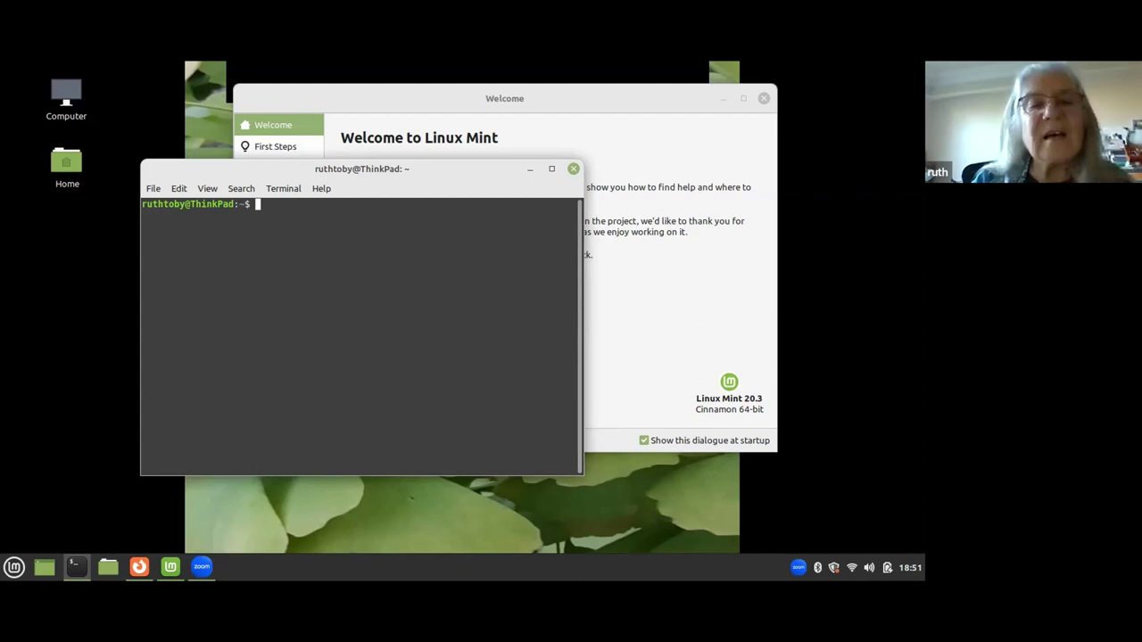
type("ls")
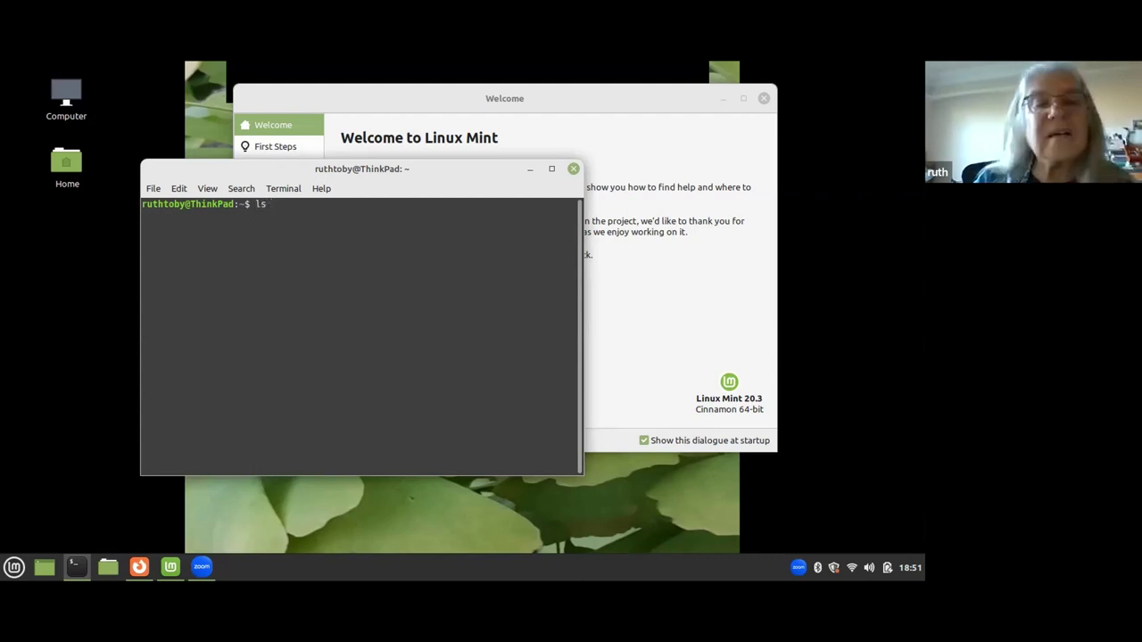
key("Return")
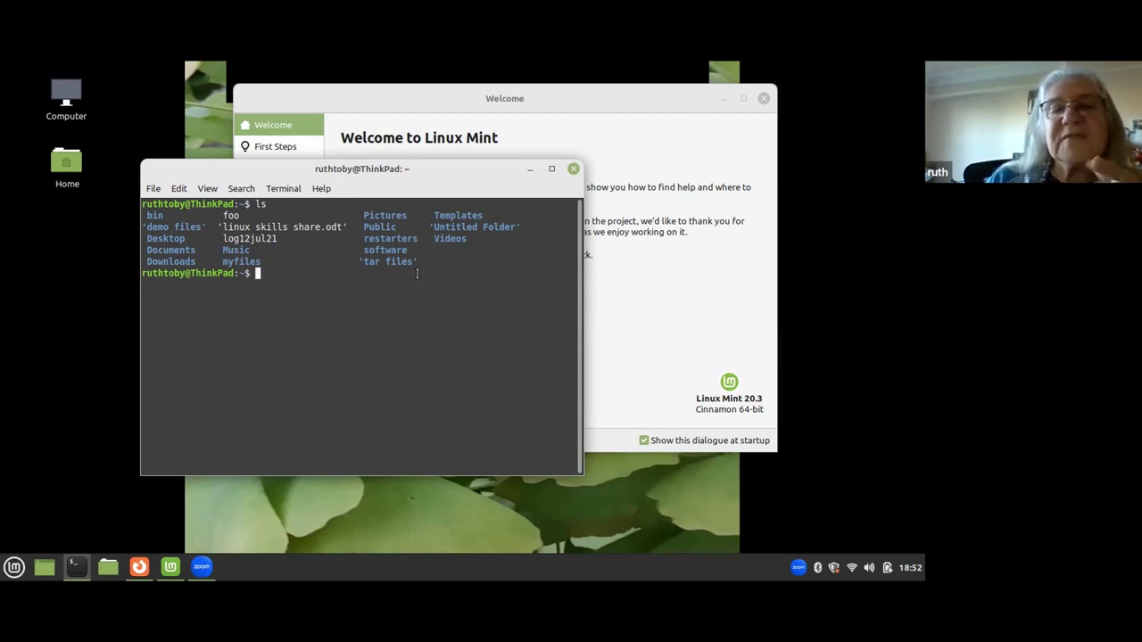
left_click(573, 169)
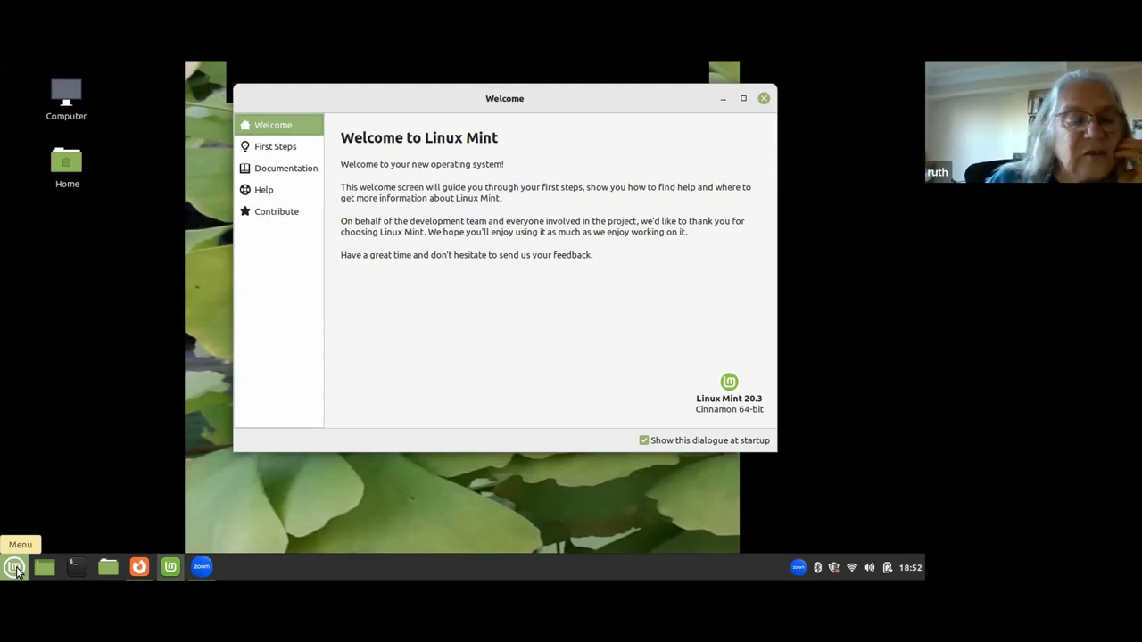
Open the Cinnamon applications menu from the panel's Menu button.
left_click(14, 569)
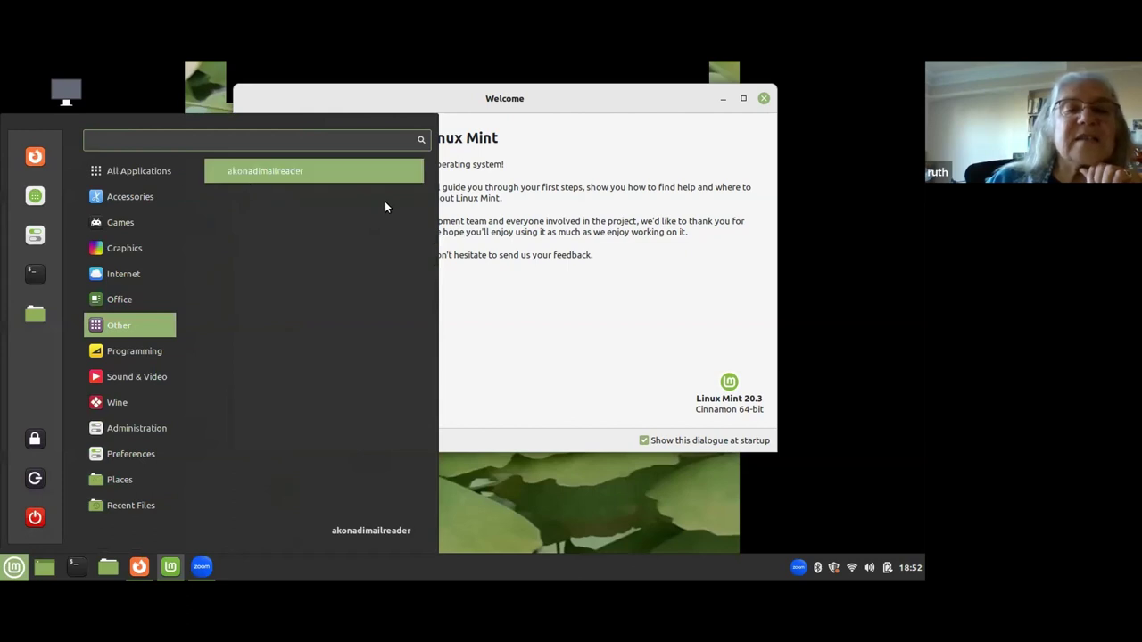
Search the menu for 'firefl', clear the search, and browse to the Internet category.
mouse_move(133, 168)
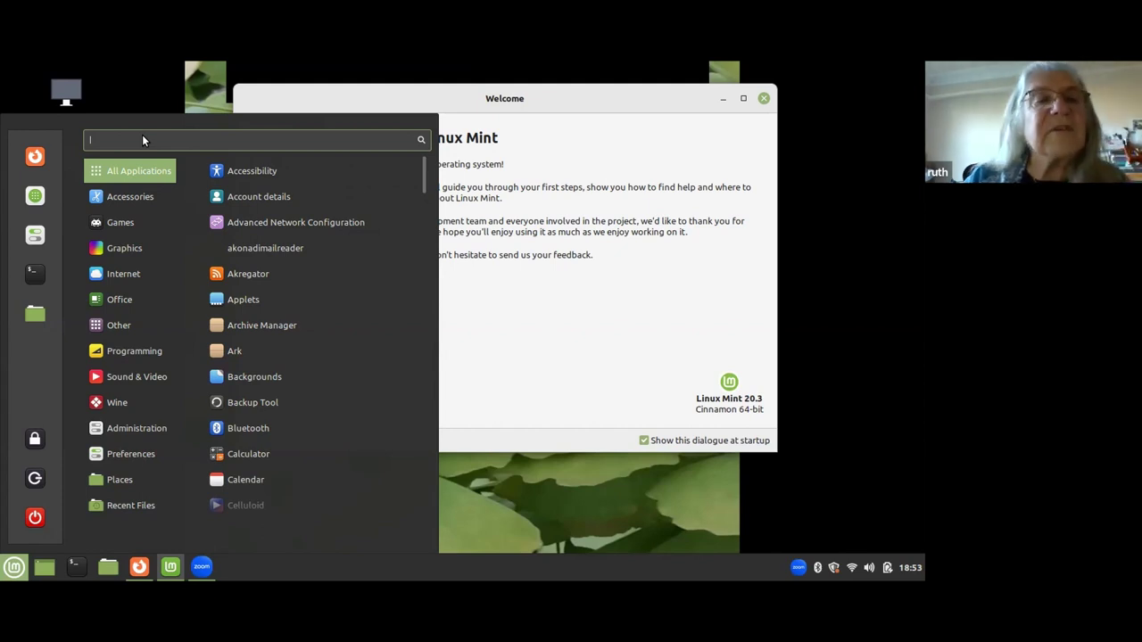
type("firefl")
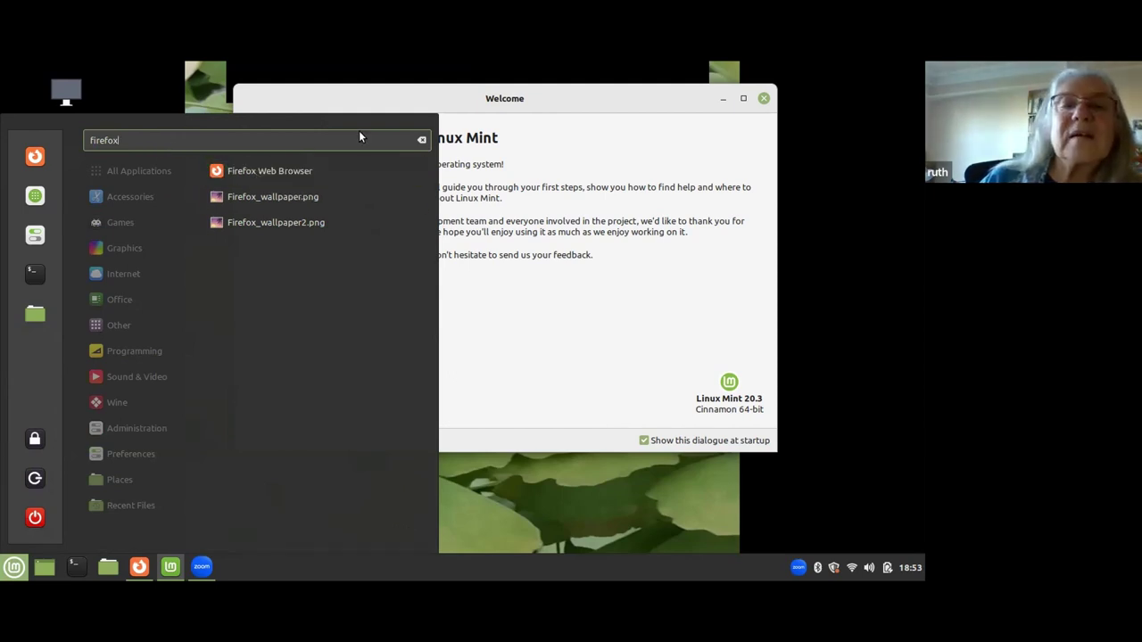
left_click(422, 140)
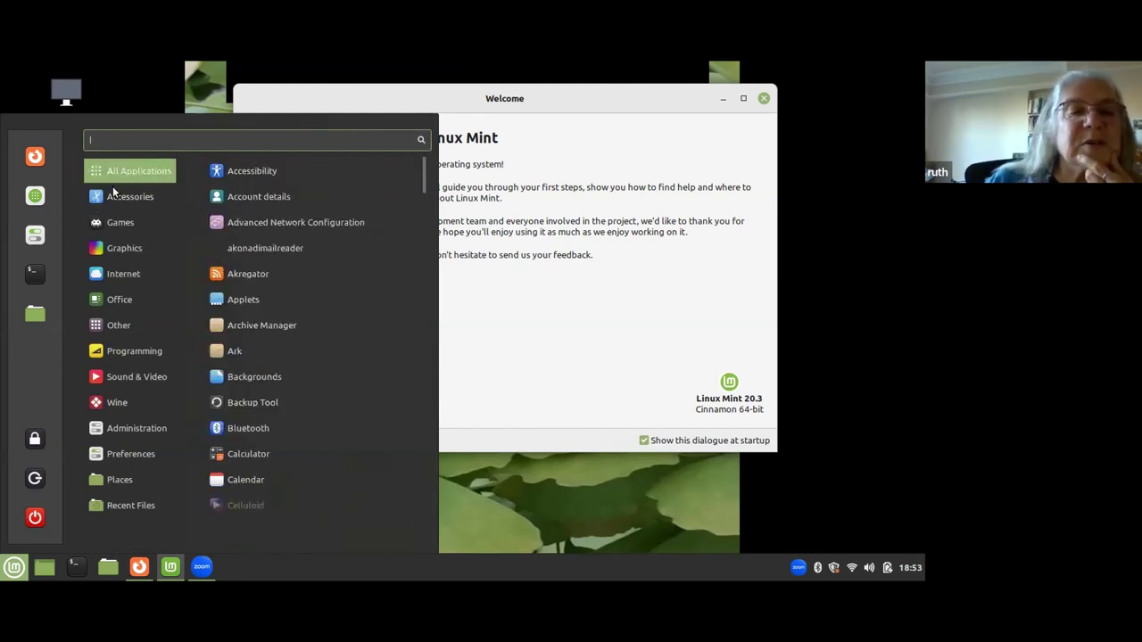
mouse_move(120, 278)
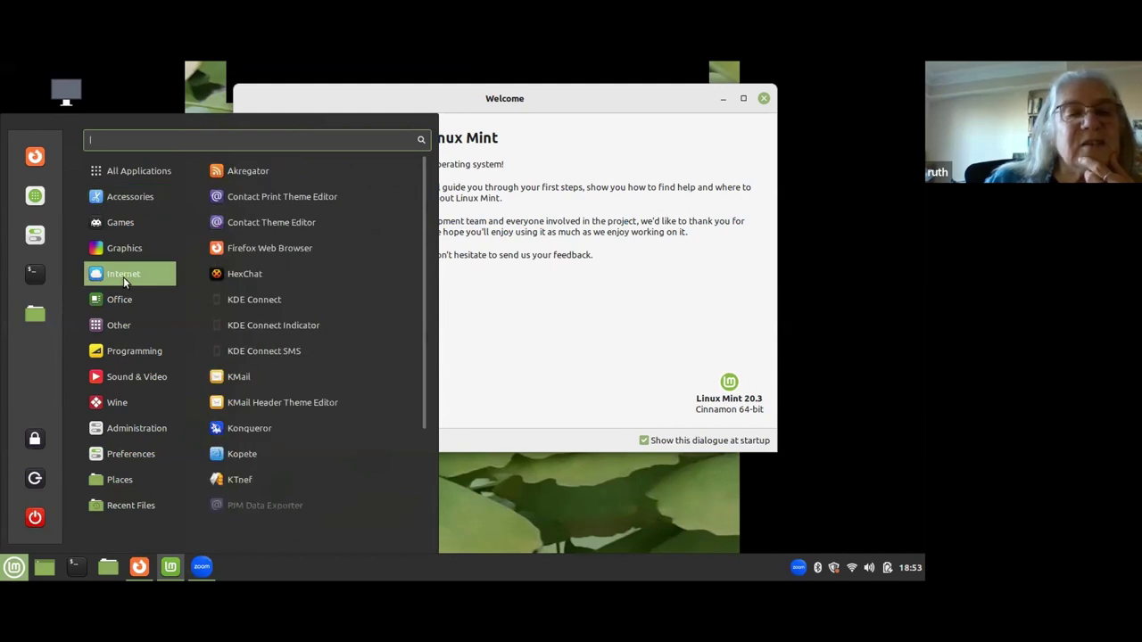
mouse_move(139, 329)
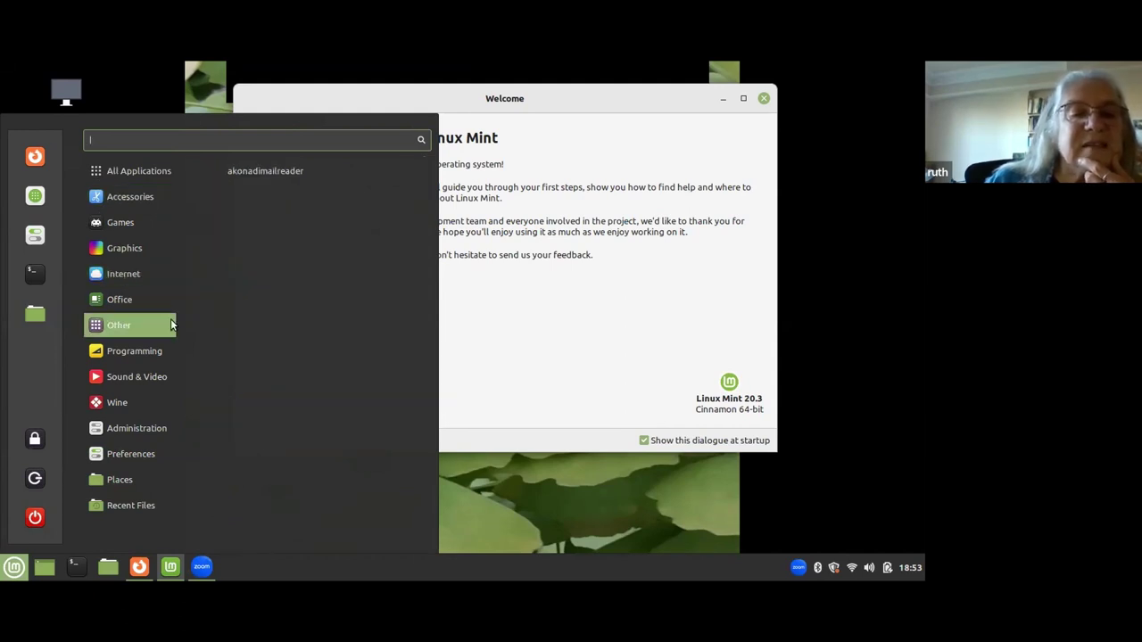
mouse_move(123, 301)
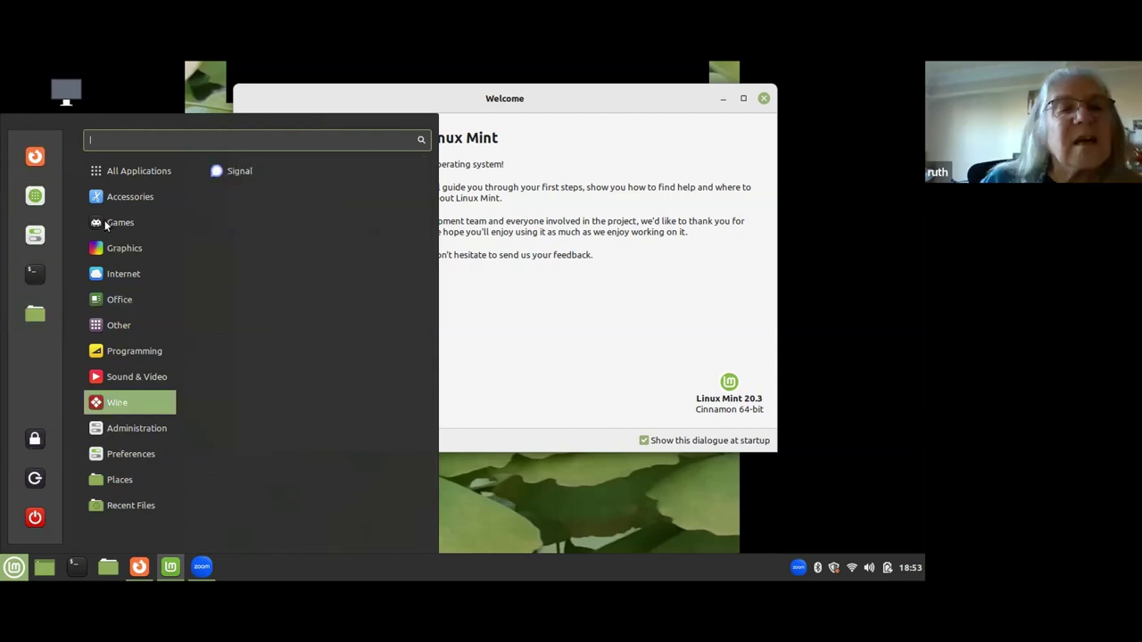
mouse_move(105, 225)
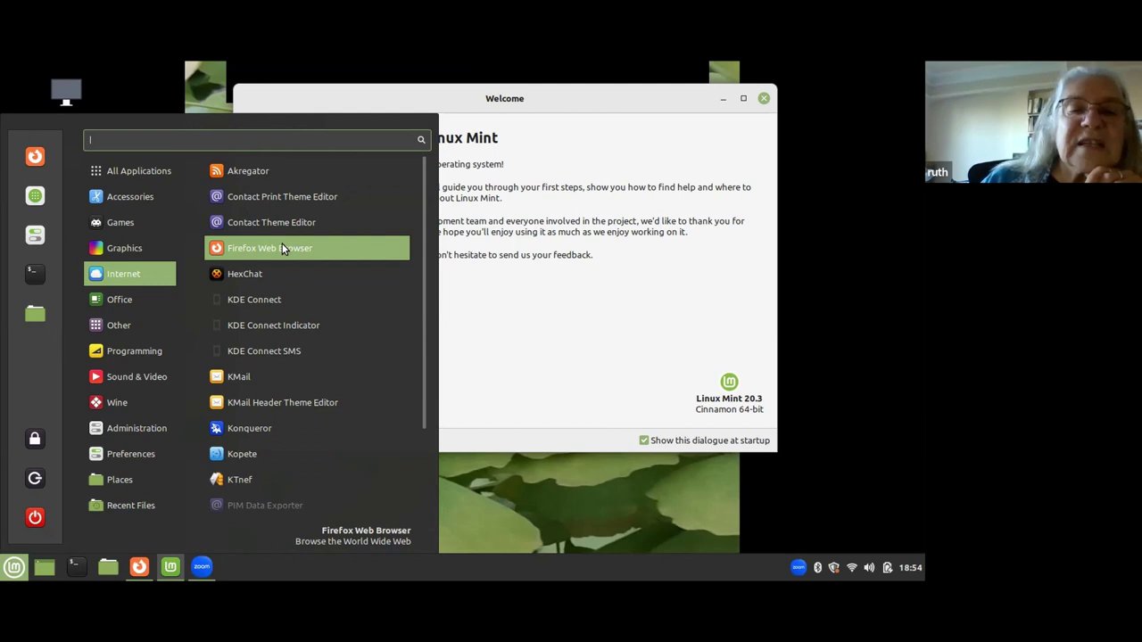
Add a Firefox Web Browser shortcut to the desktop.
right_click(282, 245)
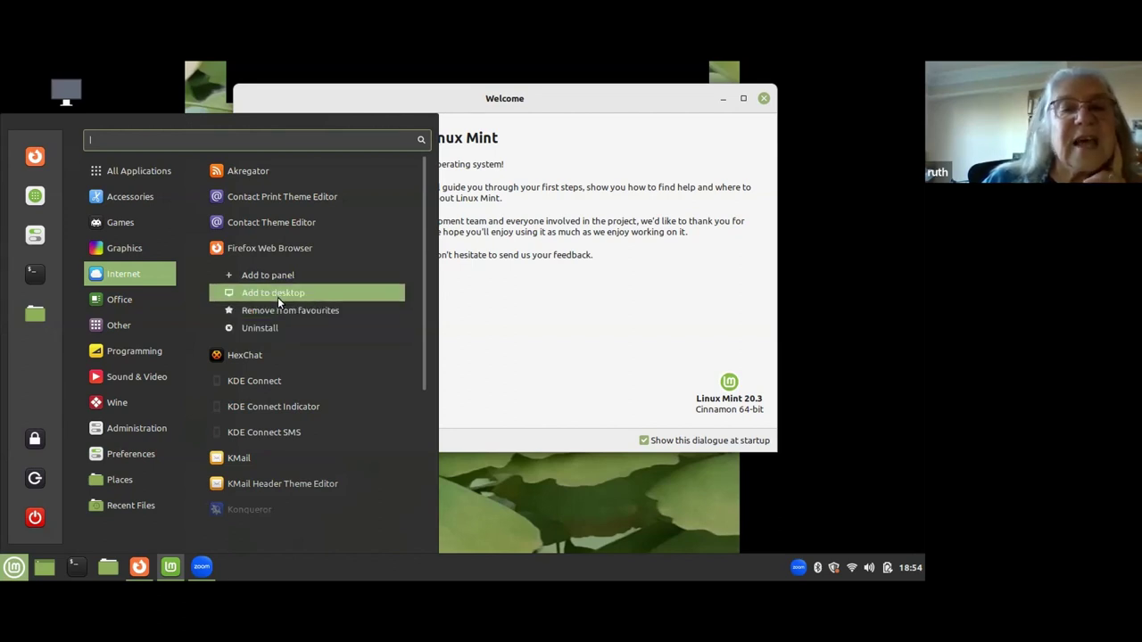
left_click(278, 297)
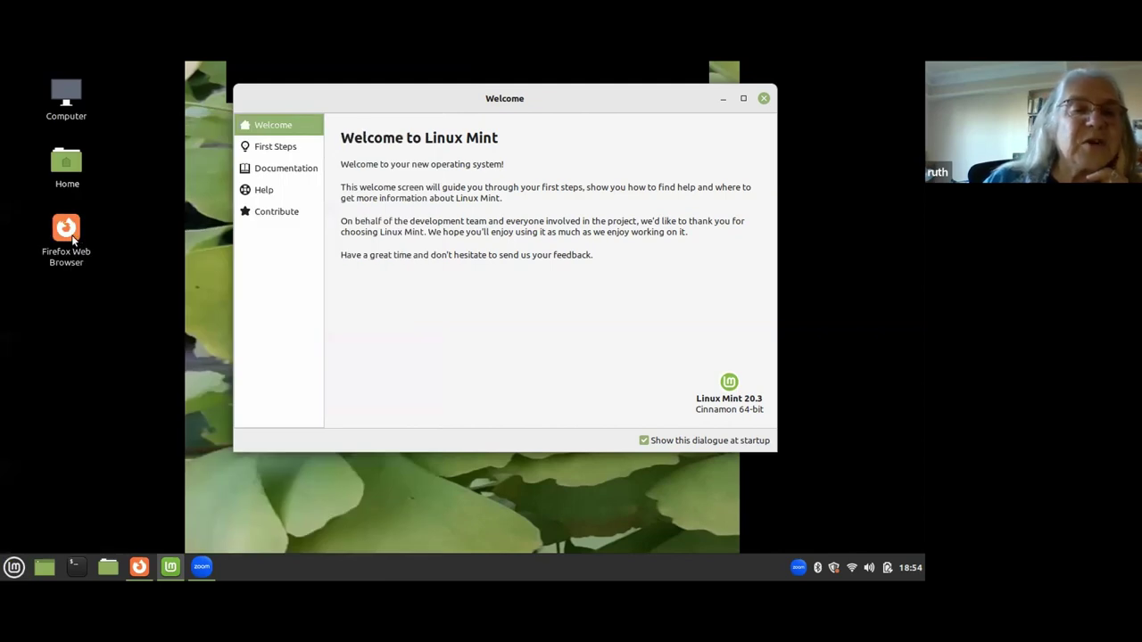
left_click(13, 567)
Add Firefox Web Browser to the panel.
mouse_move(143, 325)
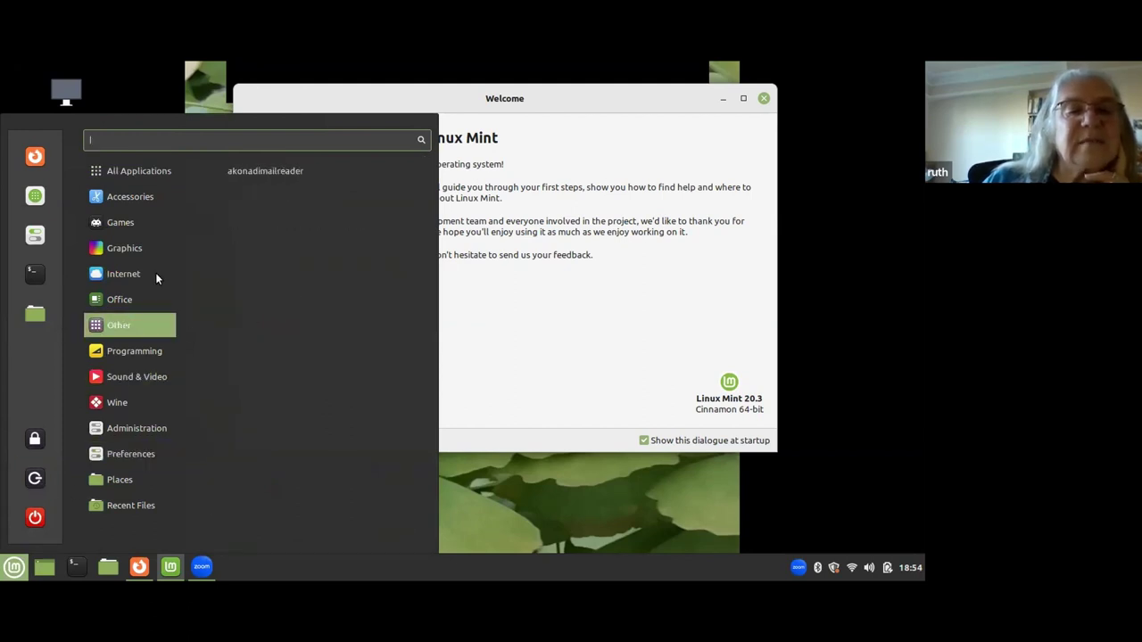
mouse_move(155, 272)
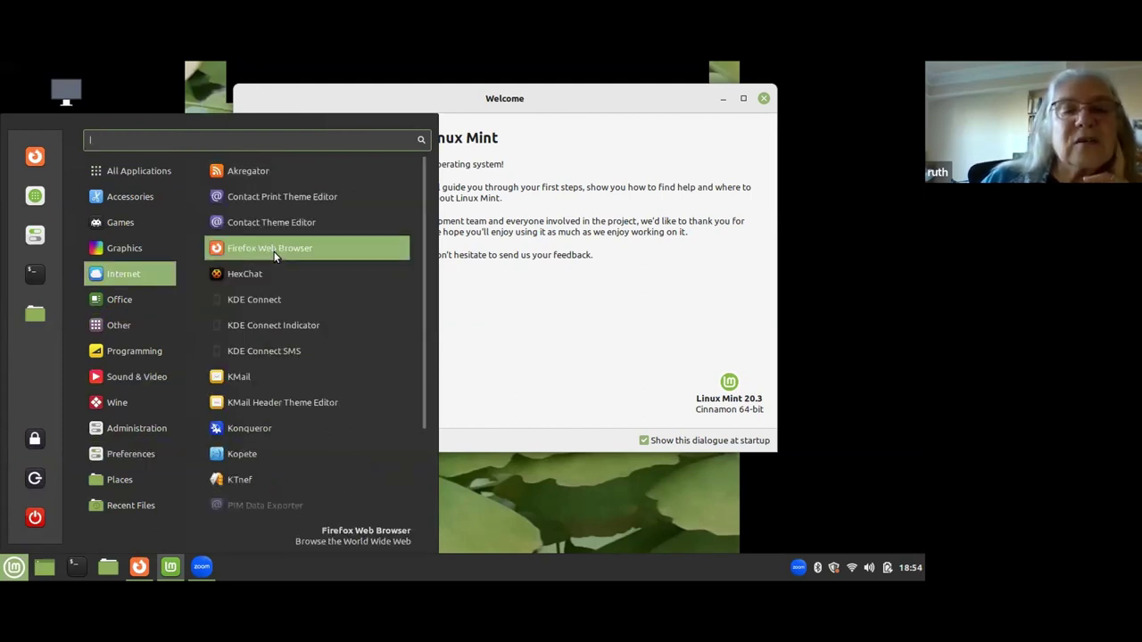
right_click(274, 257)
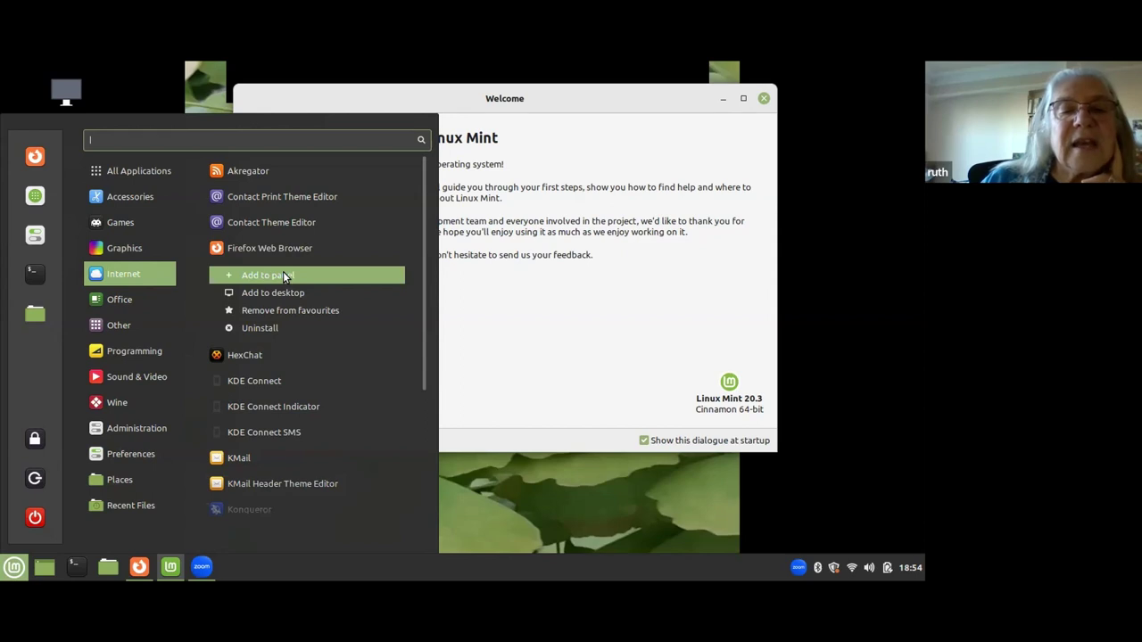
left_click(283, 276)
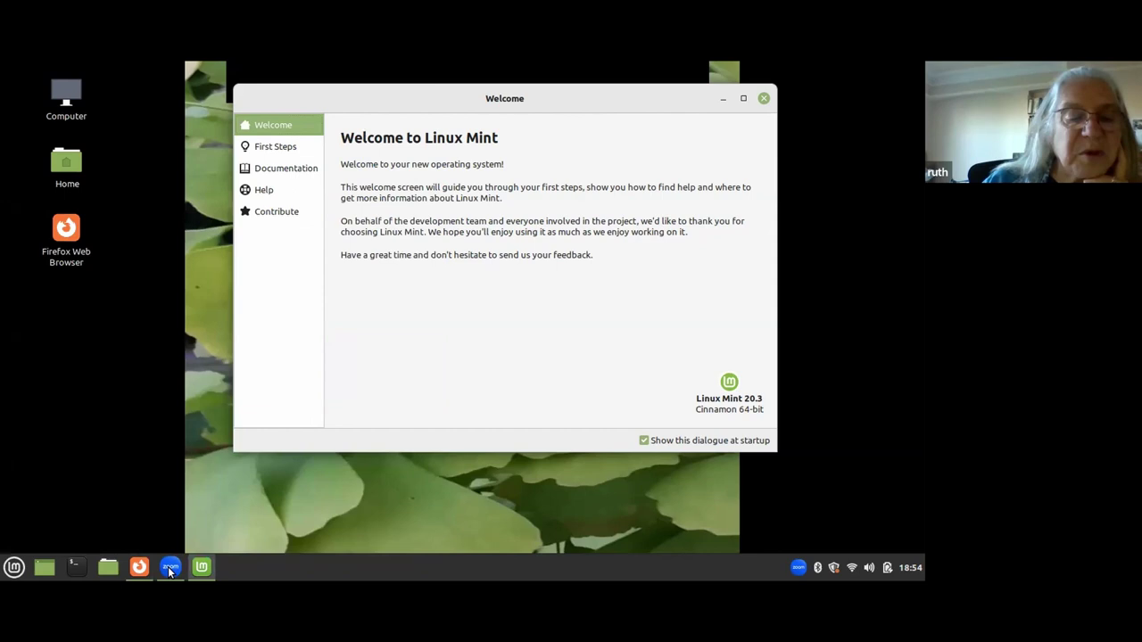
left_click(14, 567)
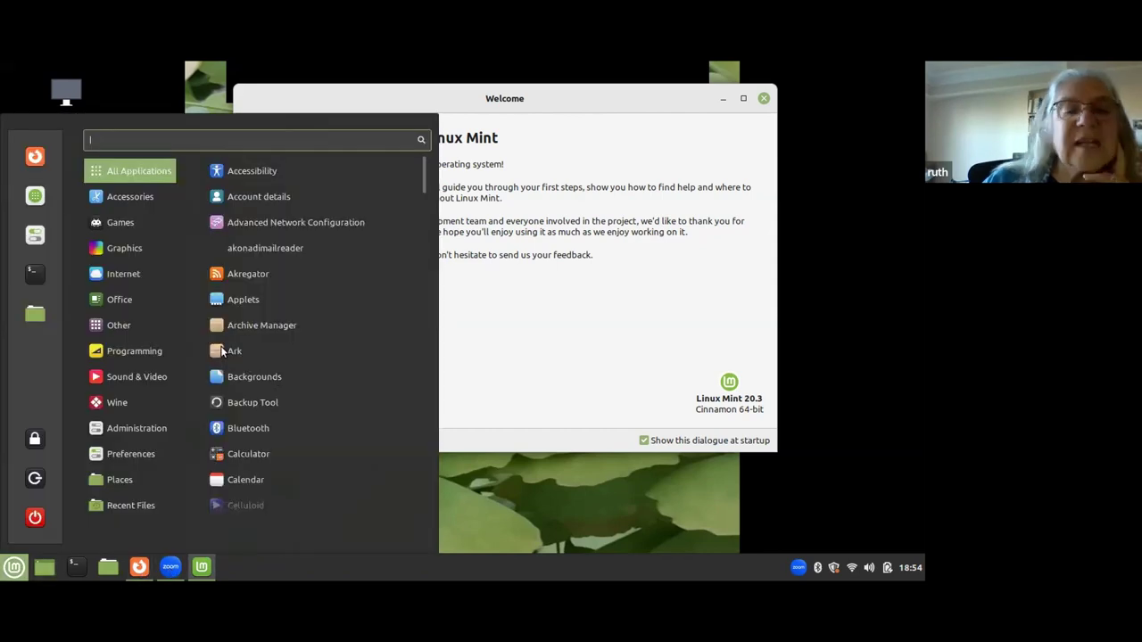
mouse_move(171, 269)
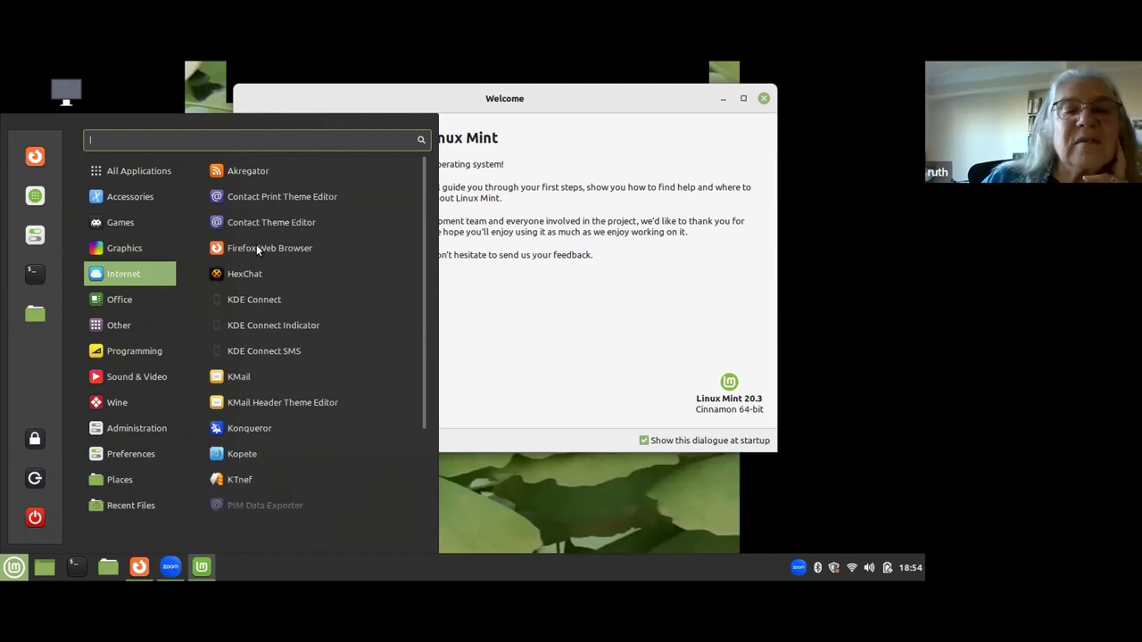
right_click(256, 250)
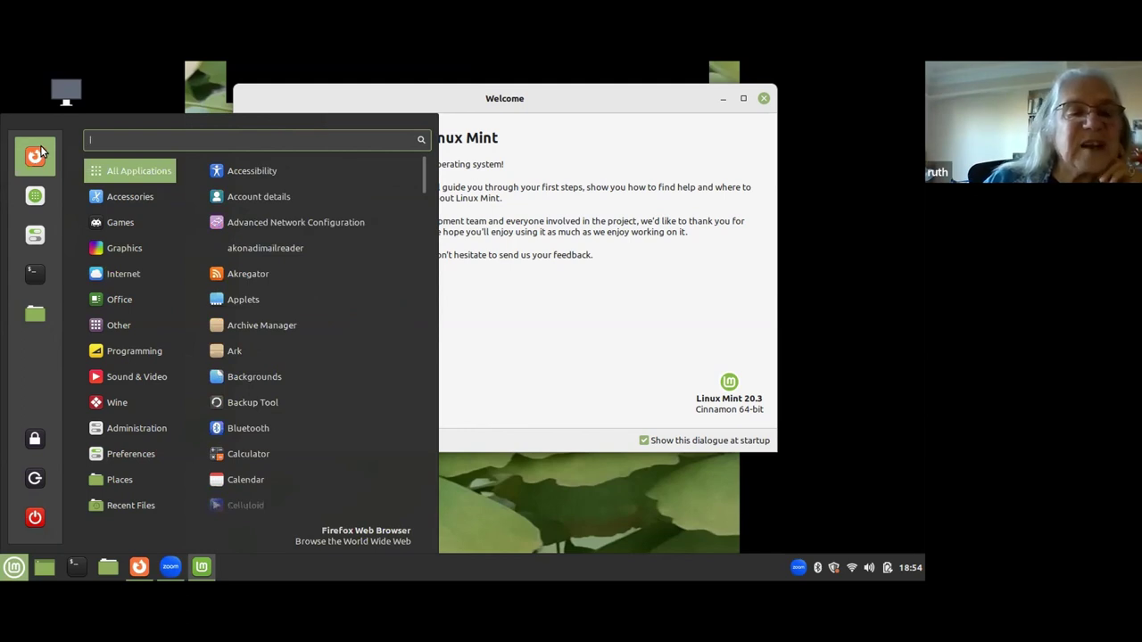
mouse_move(125, 300)
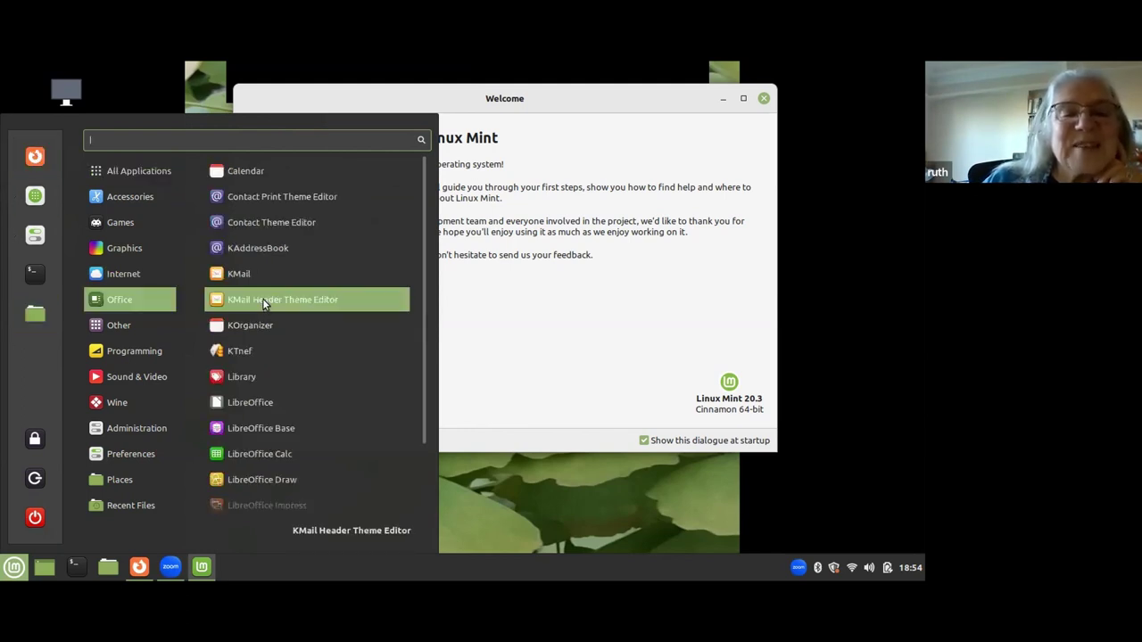
mouse_move(144, 275)
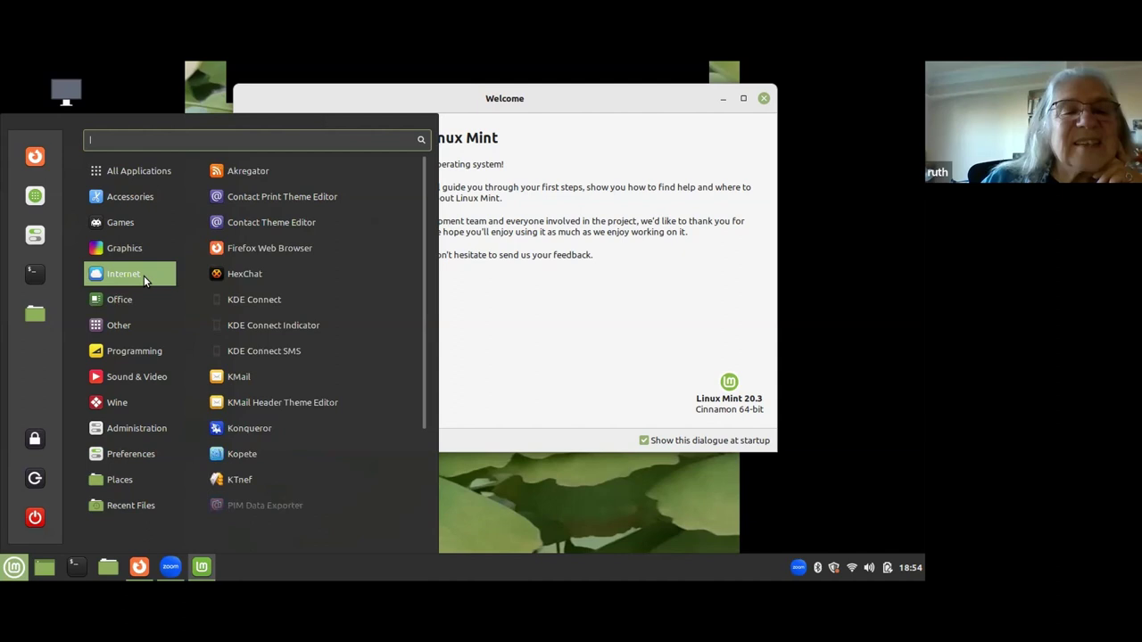
right_click(290, 247)
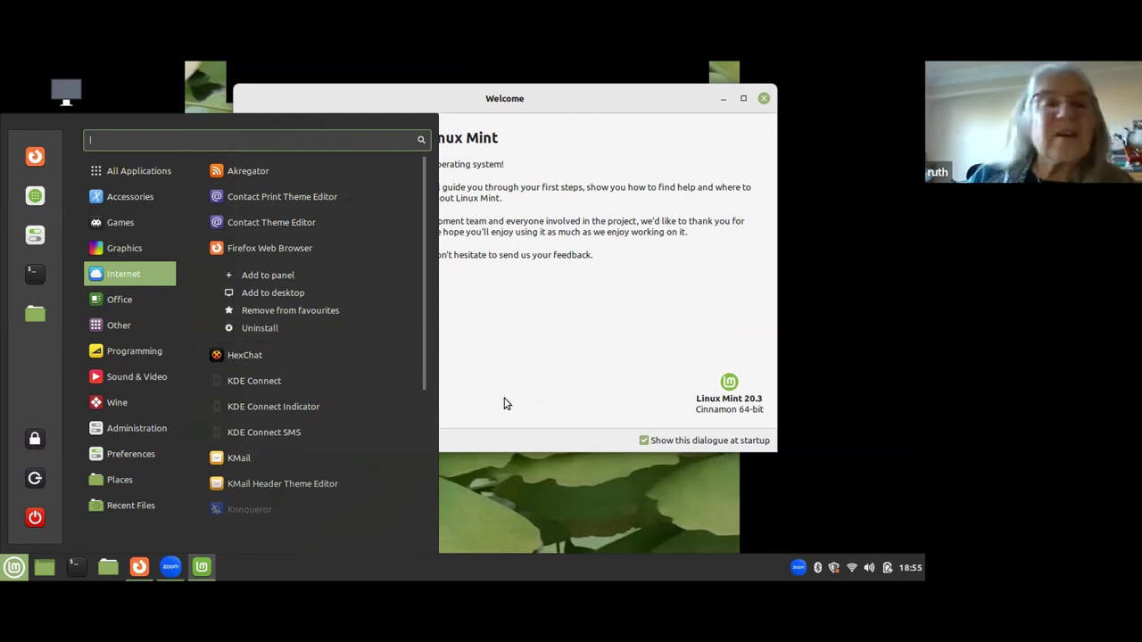
mouse_move(138, 170)
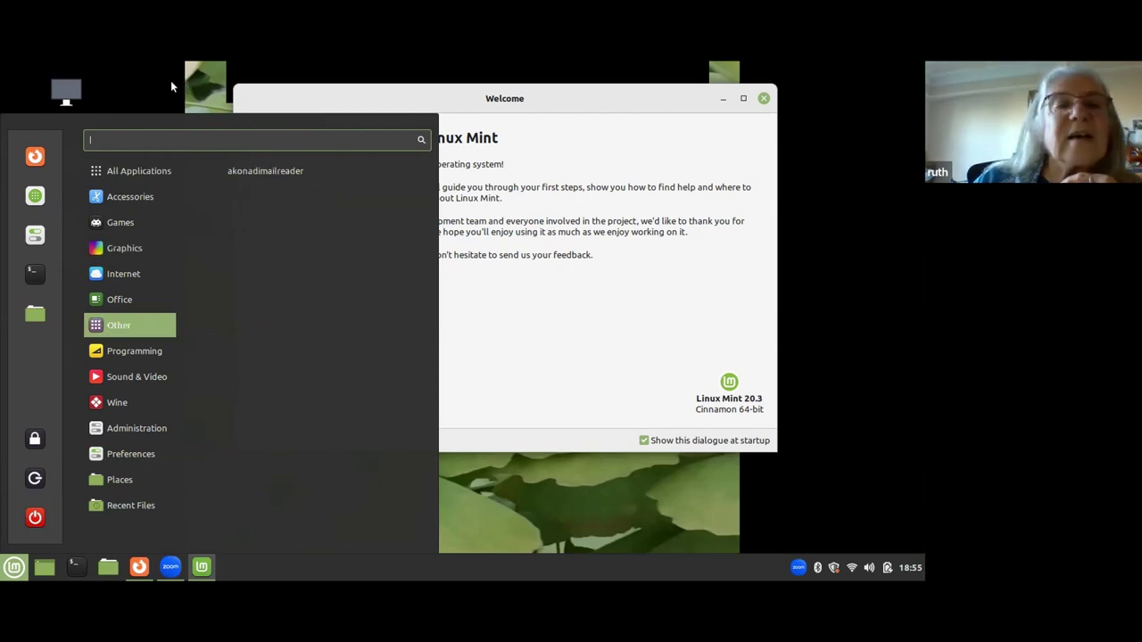
left_click(192, 103)
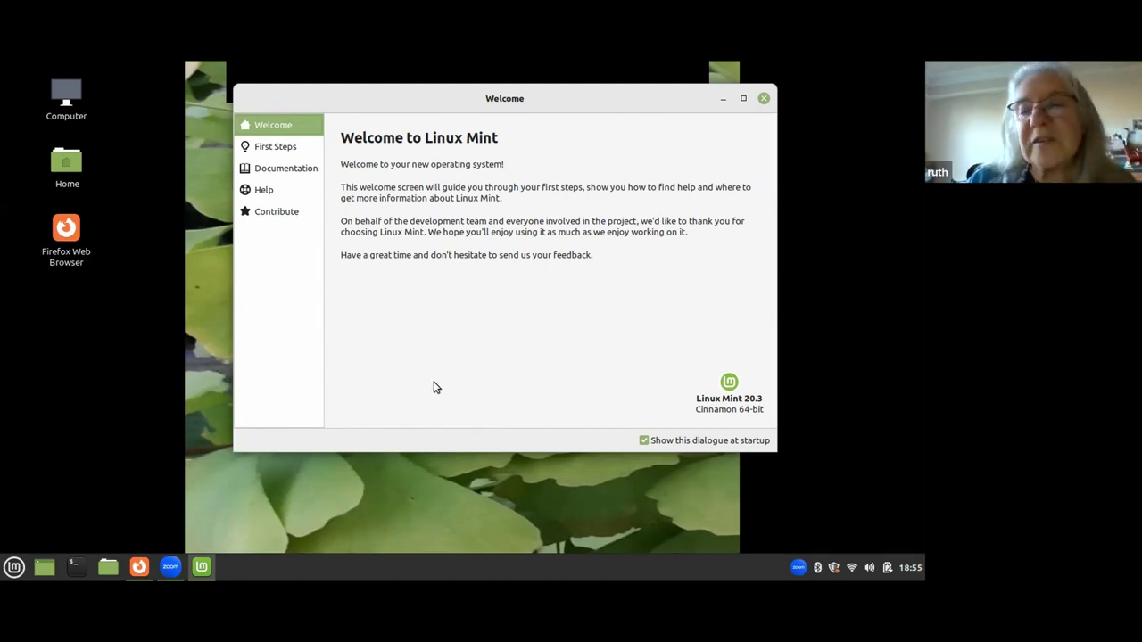
Open the Home folder in Nemo and view Nemo's About information.
double_click(69, 169)
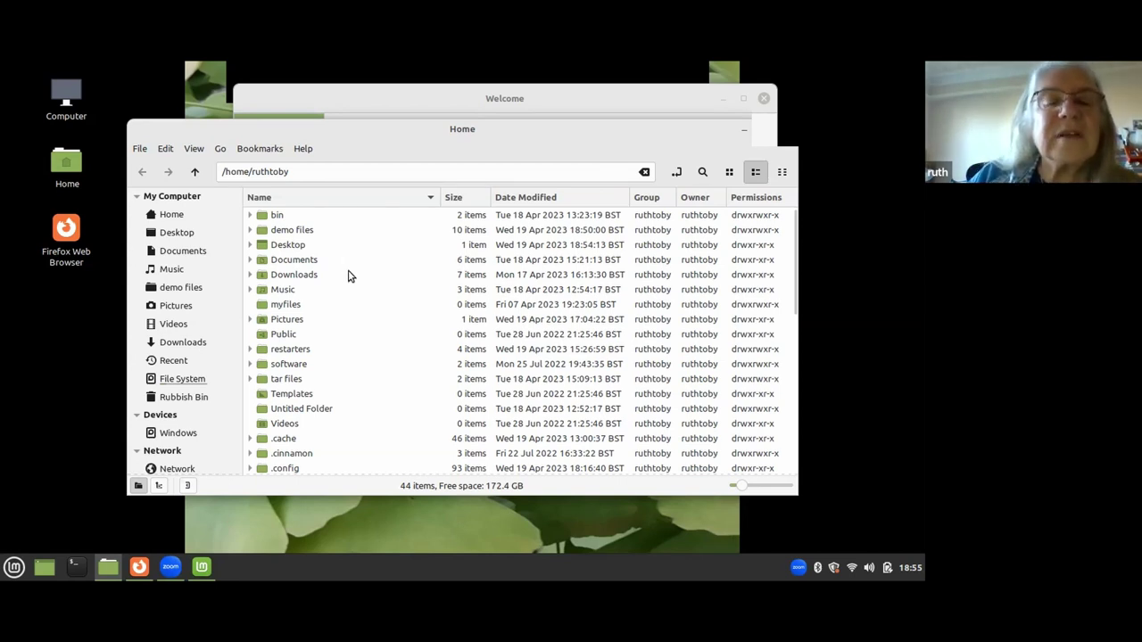
left_click(303, 149)
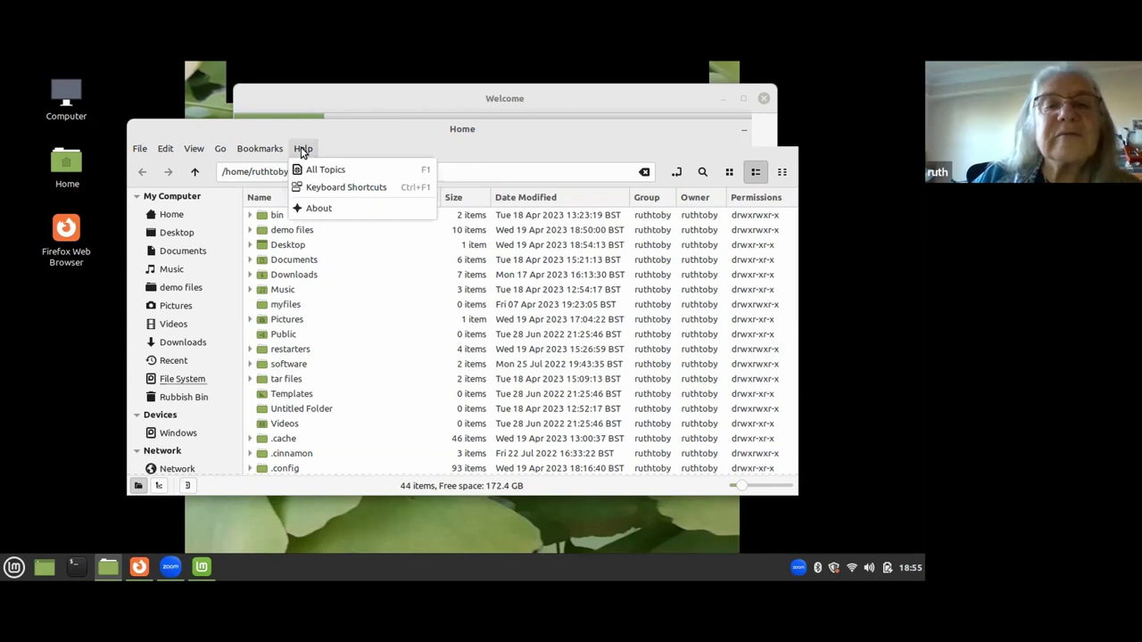
left_click(318, 209)
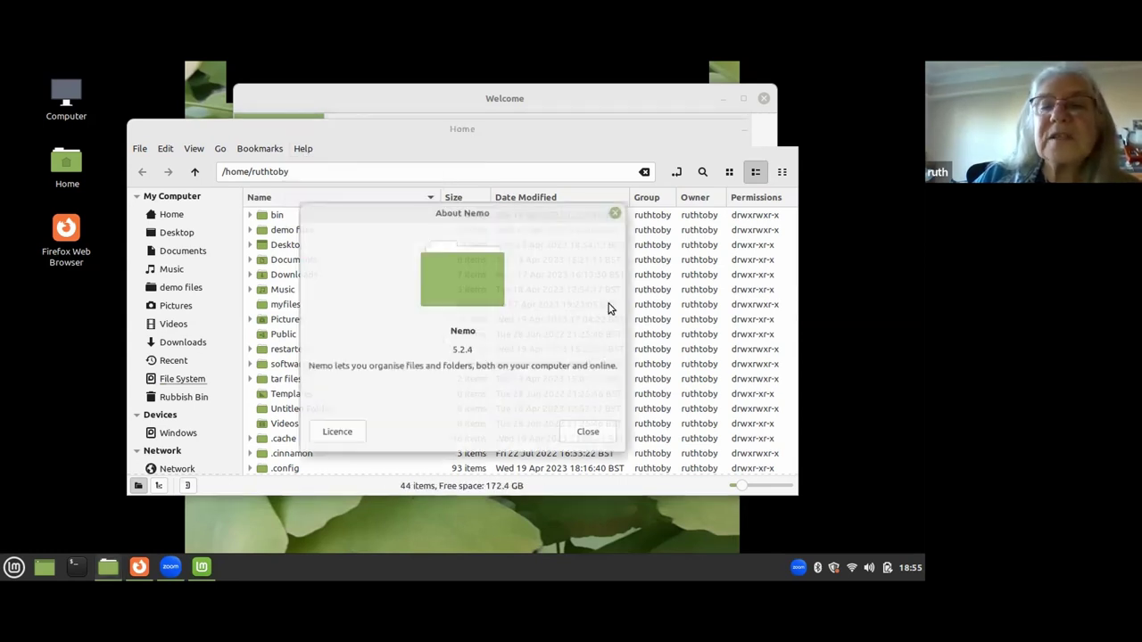
left_click(616, 214)
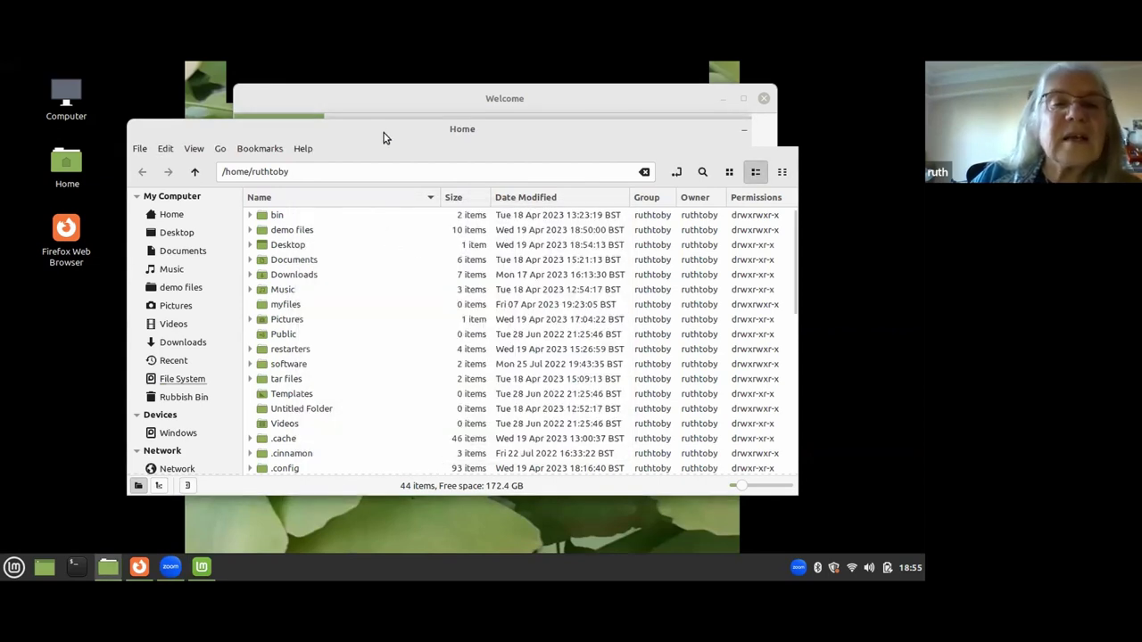
Switch the Home folder to Icon View and select the demo files folder.
left_click_drag(790, 492, 826, 506)
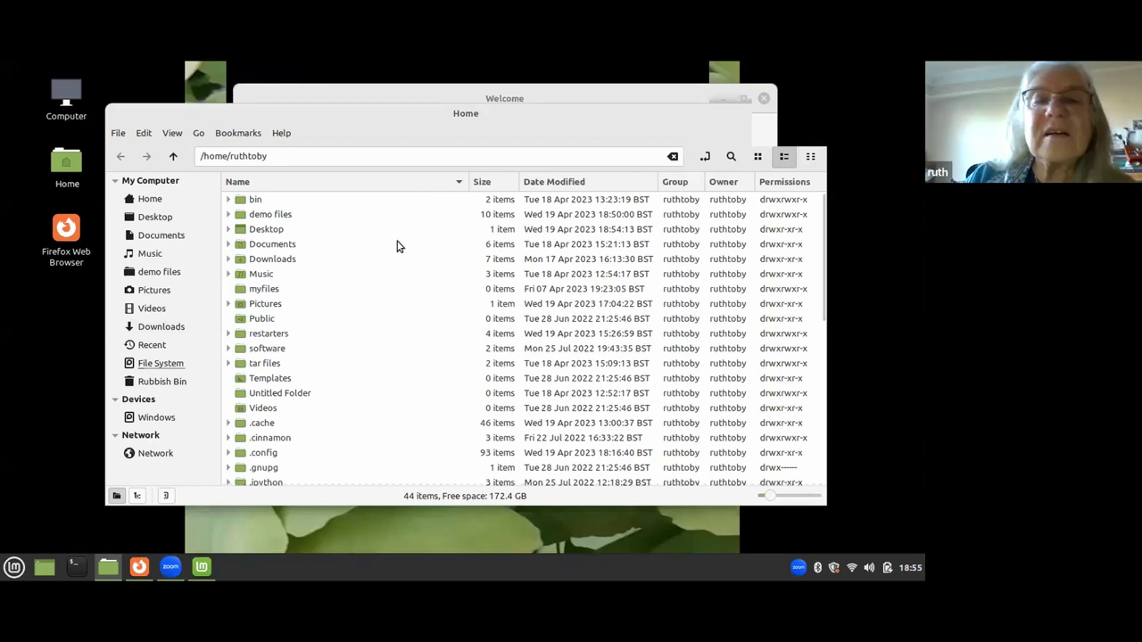
key("ctrl+3")
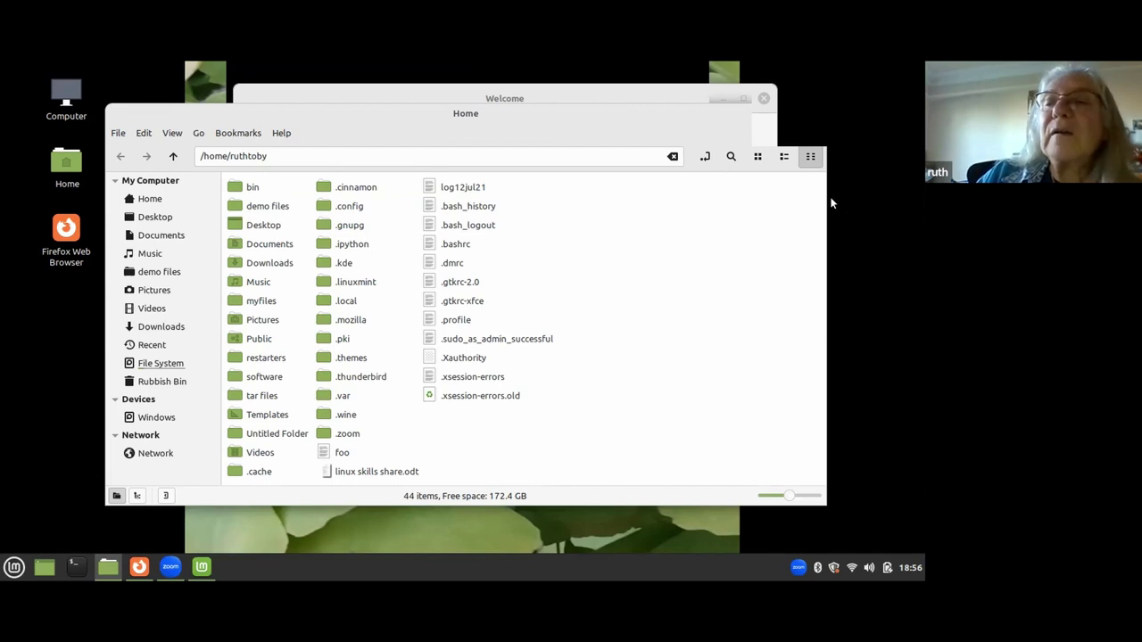
left_click(758, 157)
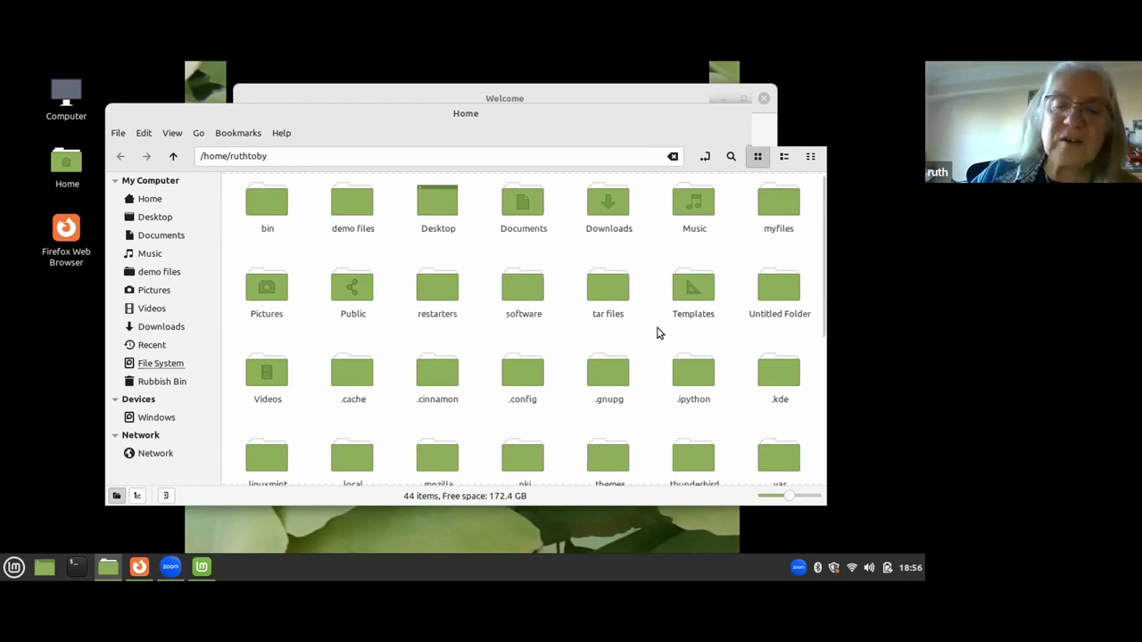
scroll(658, 339, "down", 3)
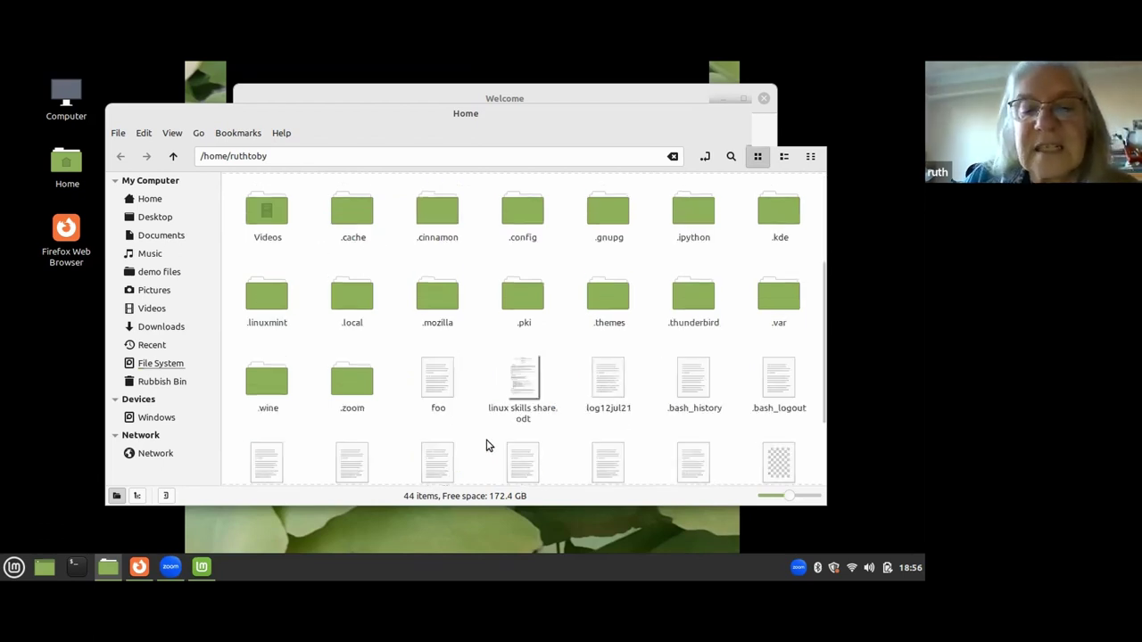
scroll(578, 426, "down", 1)
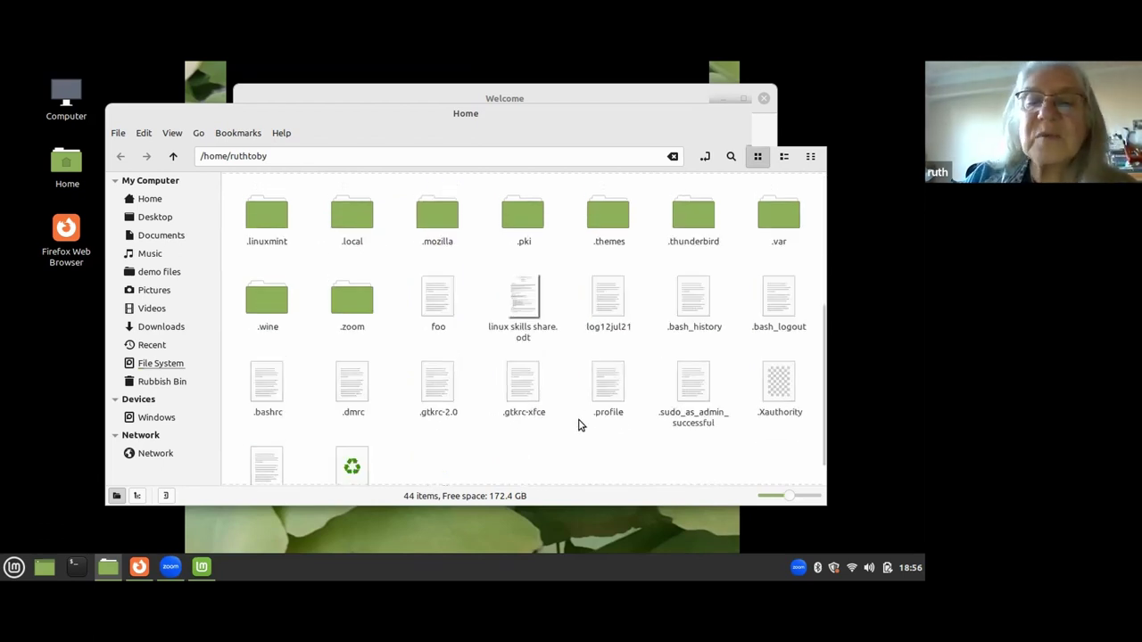
scroll(528, 369, "down", 1)
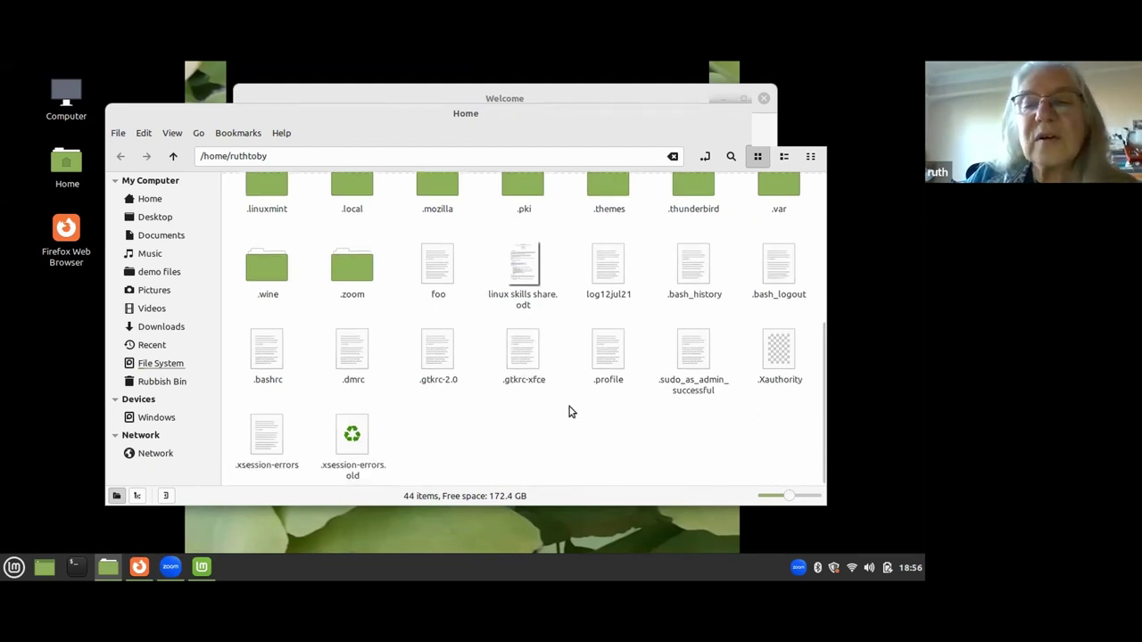
scroll(560, 428, "up", 2)
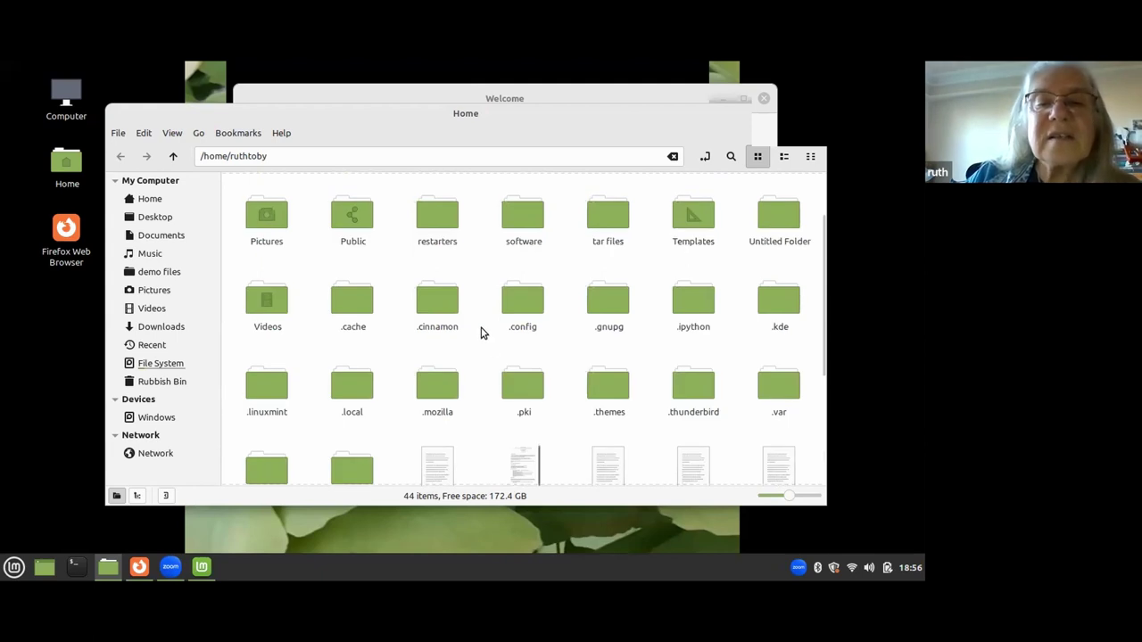
scroll(477, 332, "up", 1)
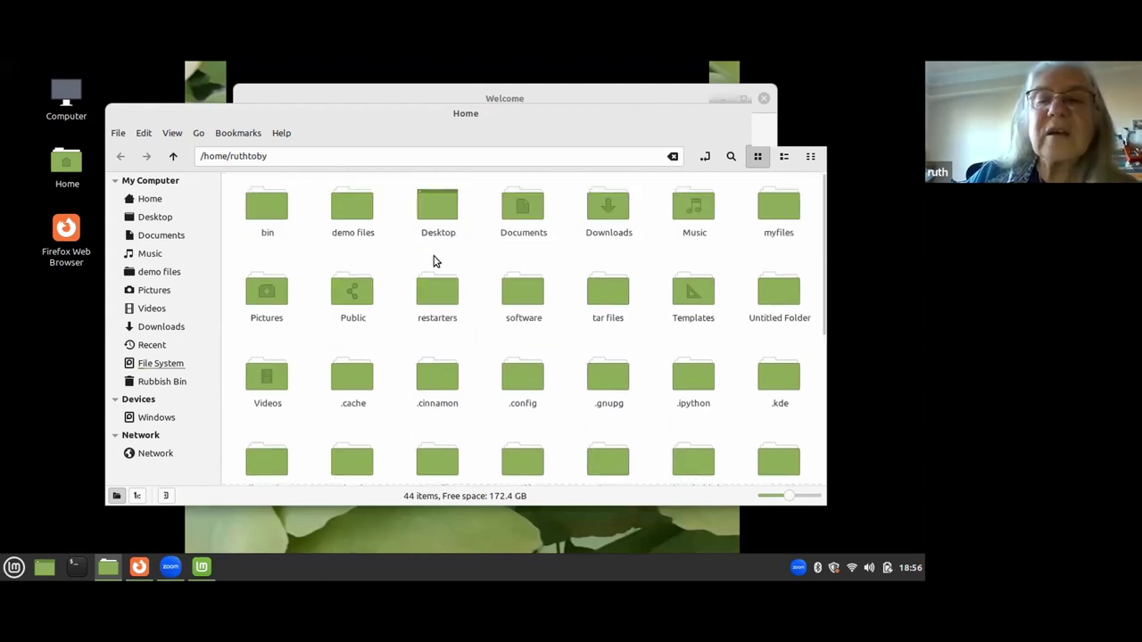
left_click(350, 217)
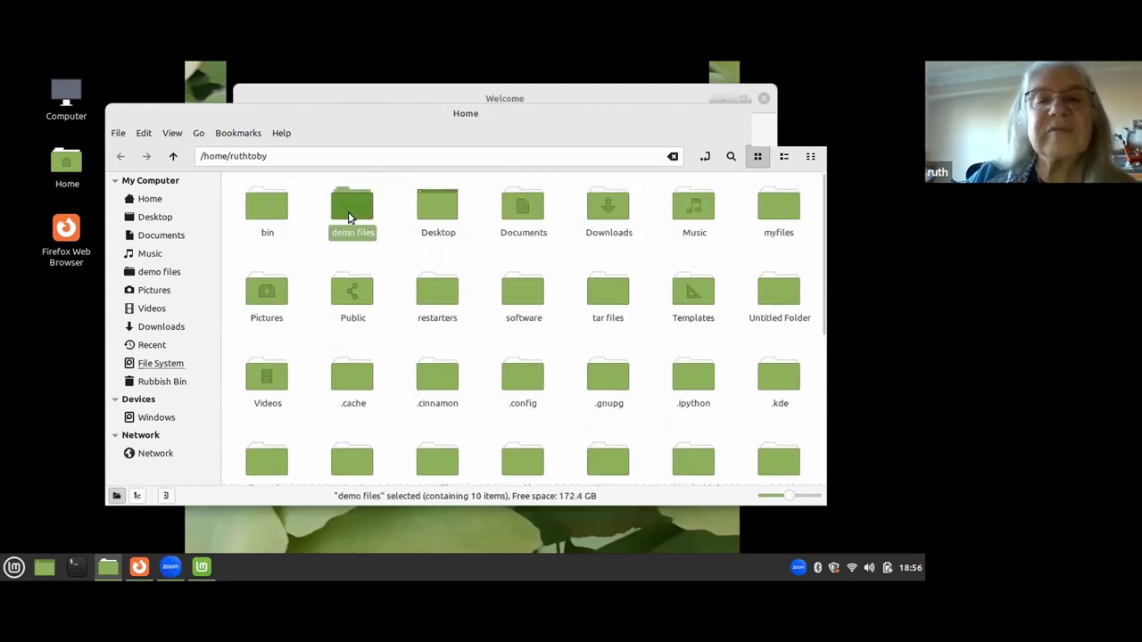
Open linux skills share.docx from the demo files folder in LibreOffice Writer.
double_click(348, 214)
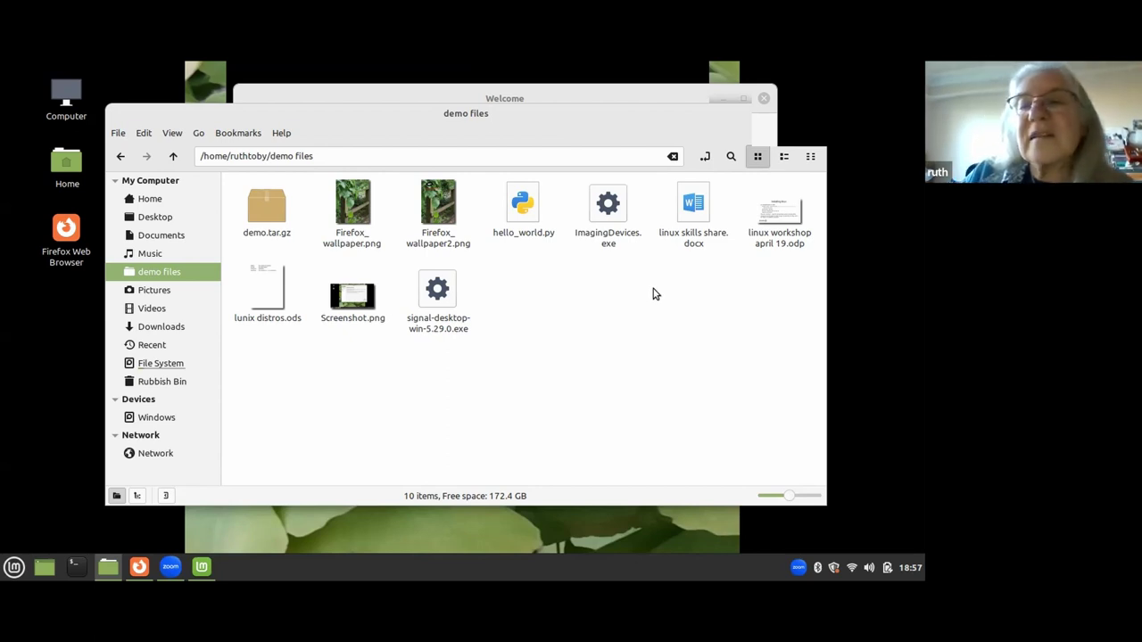
left_click(689, 203)
double_click(689, 203)
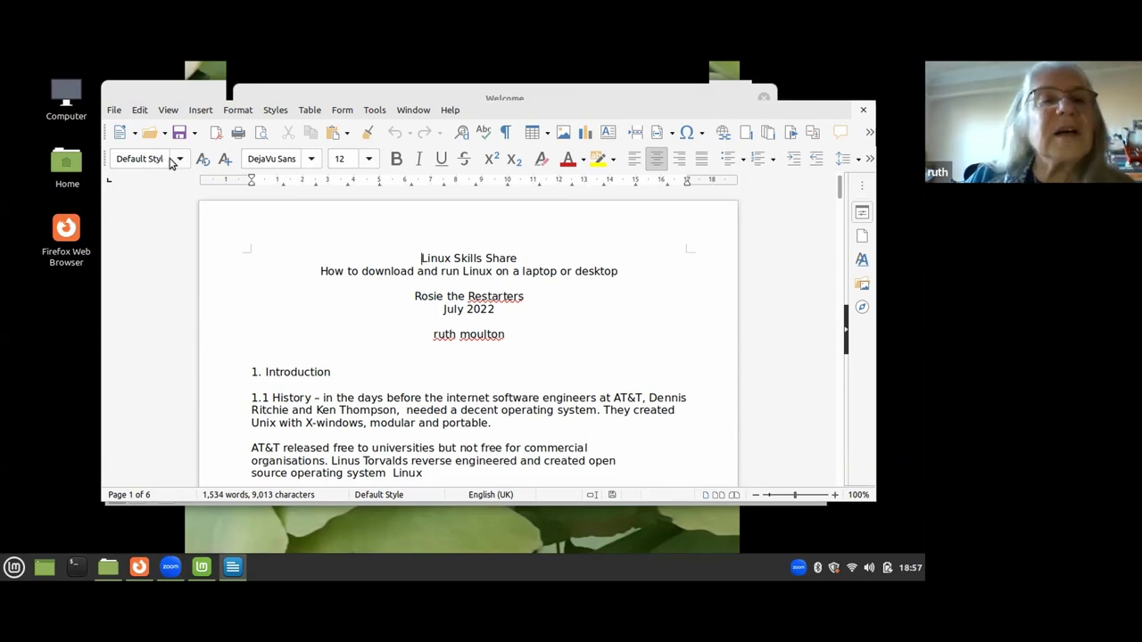
Save As linux skills share in ODF Text Document (.odt) format.
left_click(114, 110)
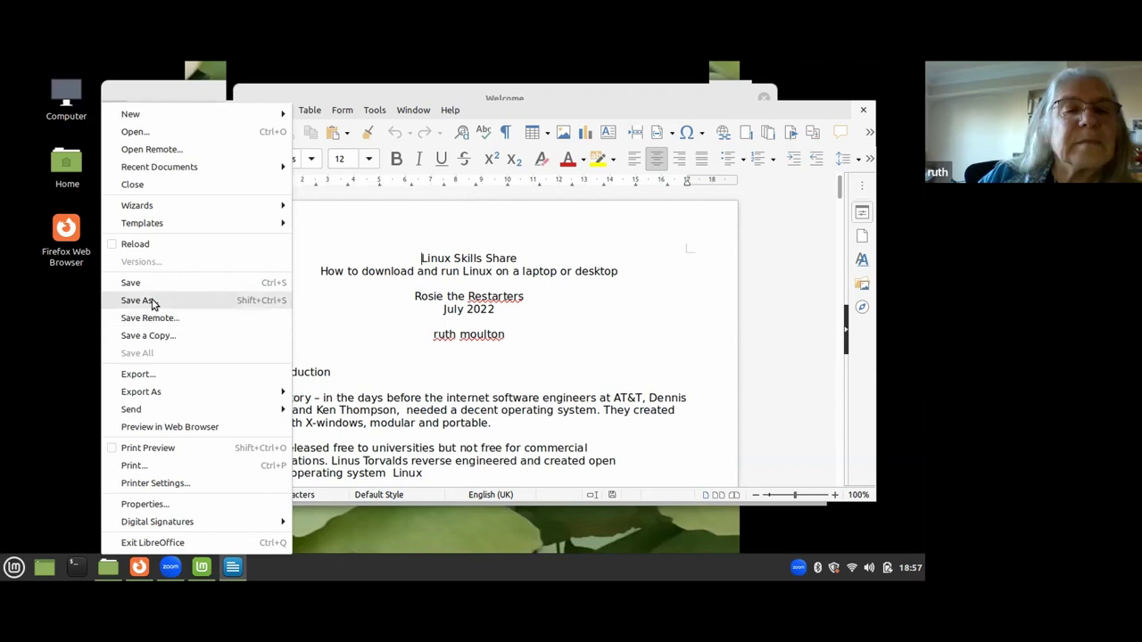
left_click(151, 302)
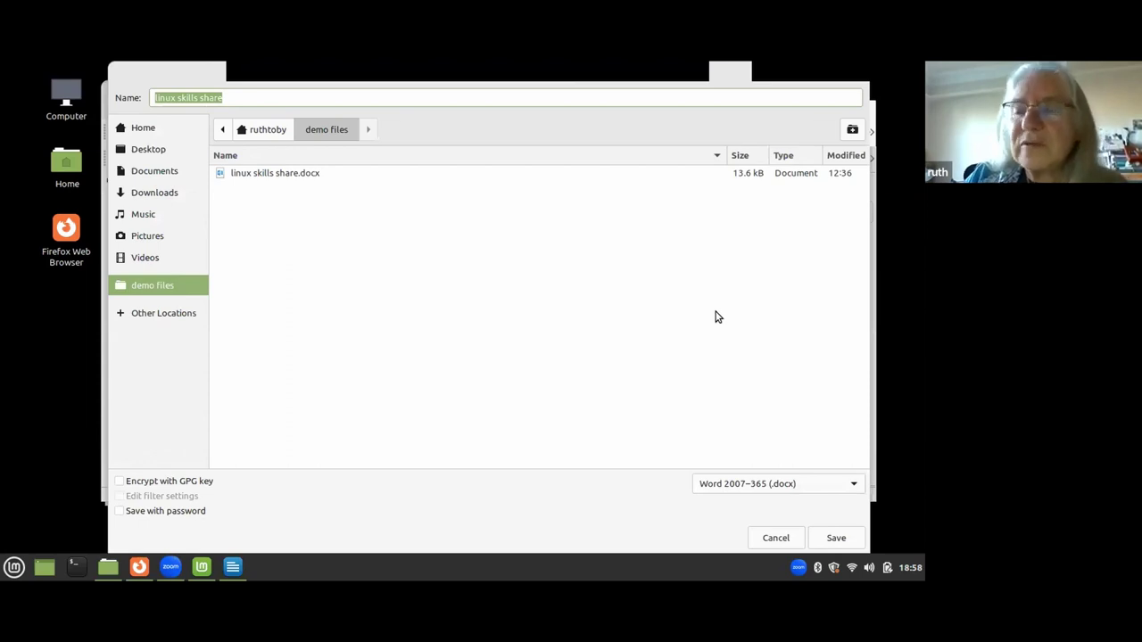
left_click(853, 488)
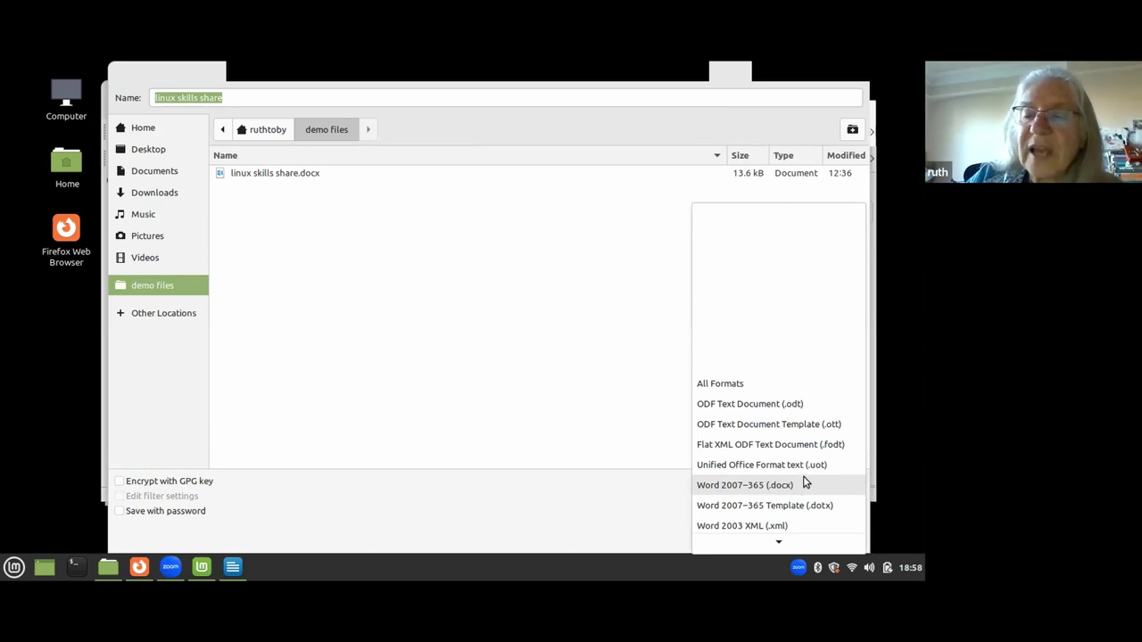
scroll(806, 480, "down", 2)
scroll(806, 475, "down", 7)
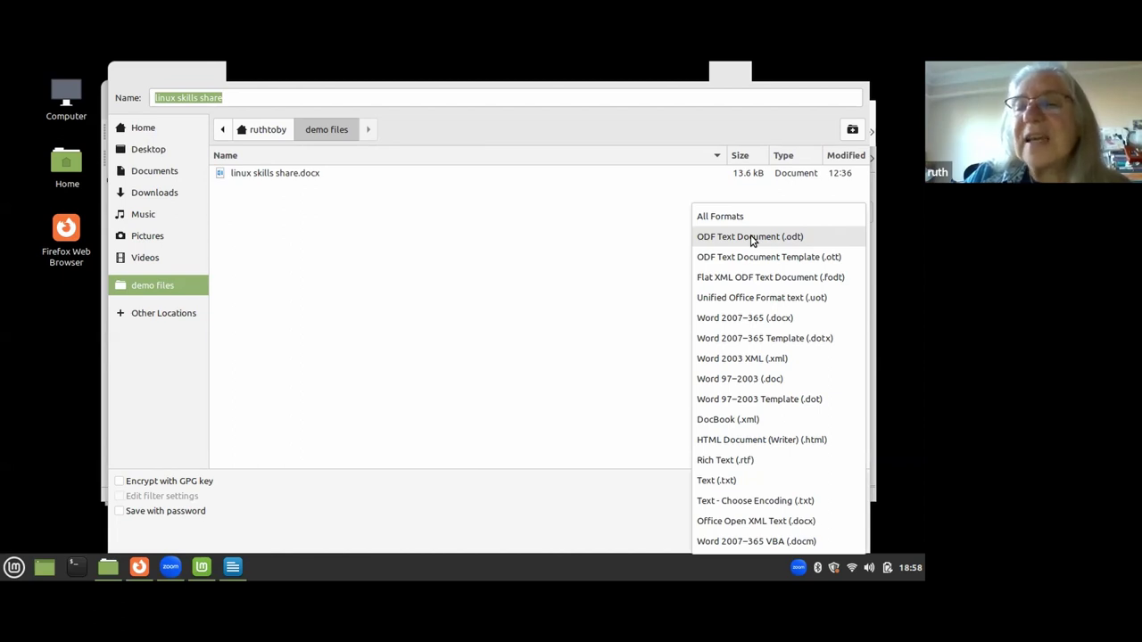
left_click(752, 238)
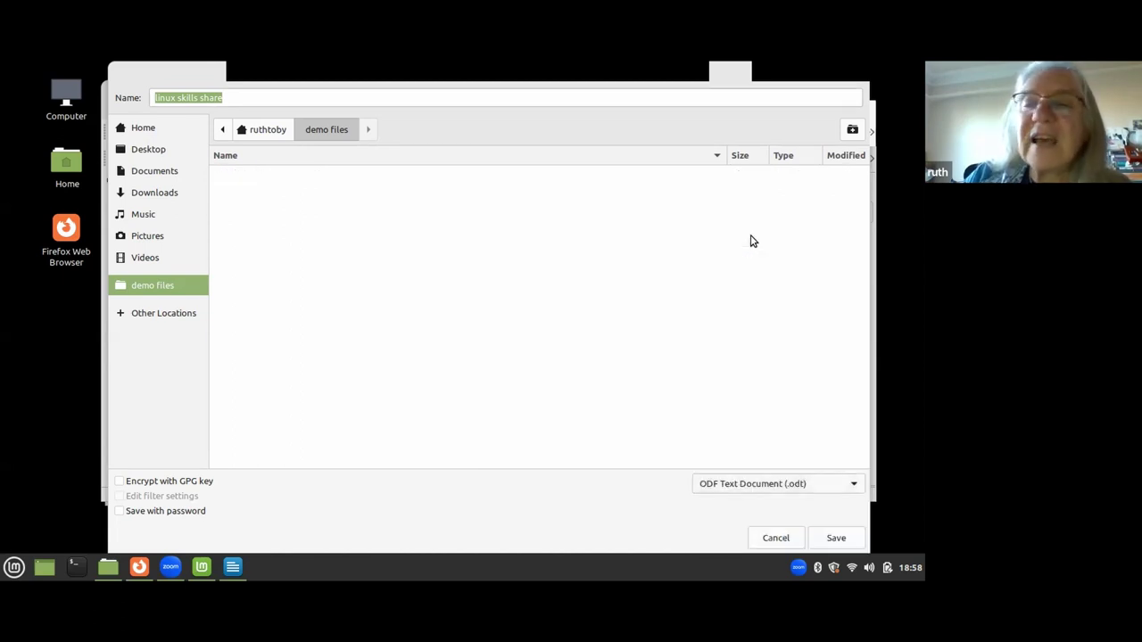
left_click(834, 539)
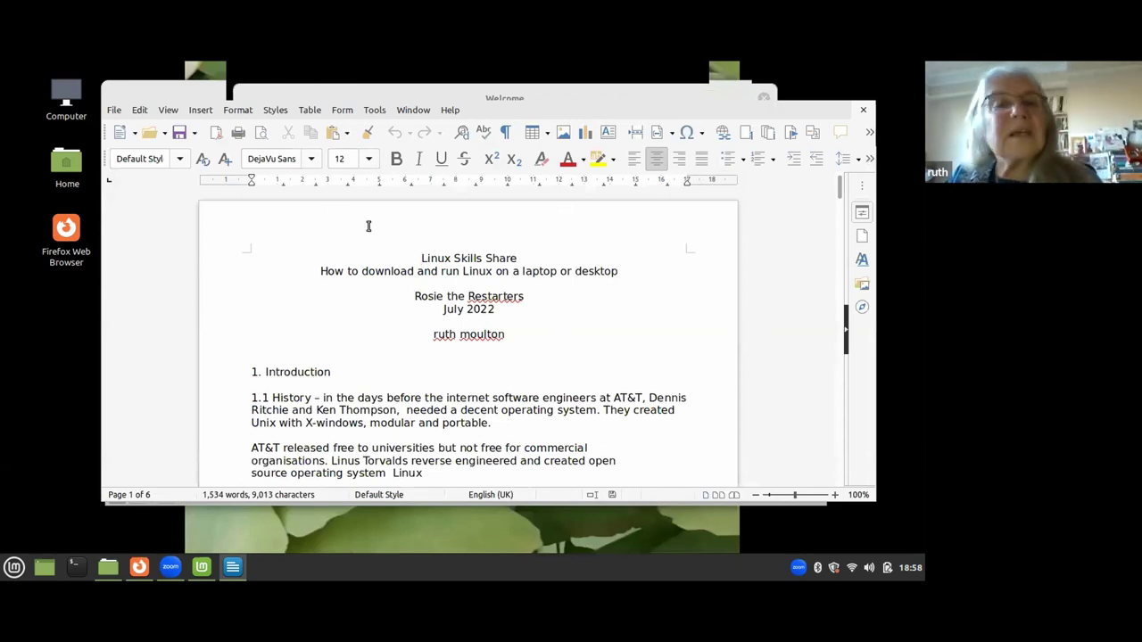
Move the Writer window aside and close the linux skills share.odt document.
left_click_drag(620, 103, 648, 174)
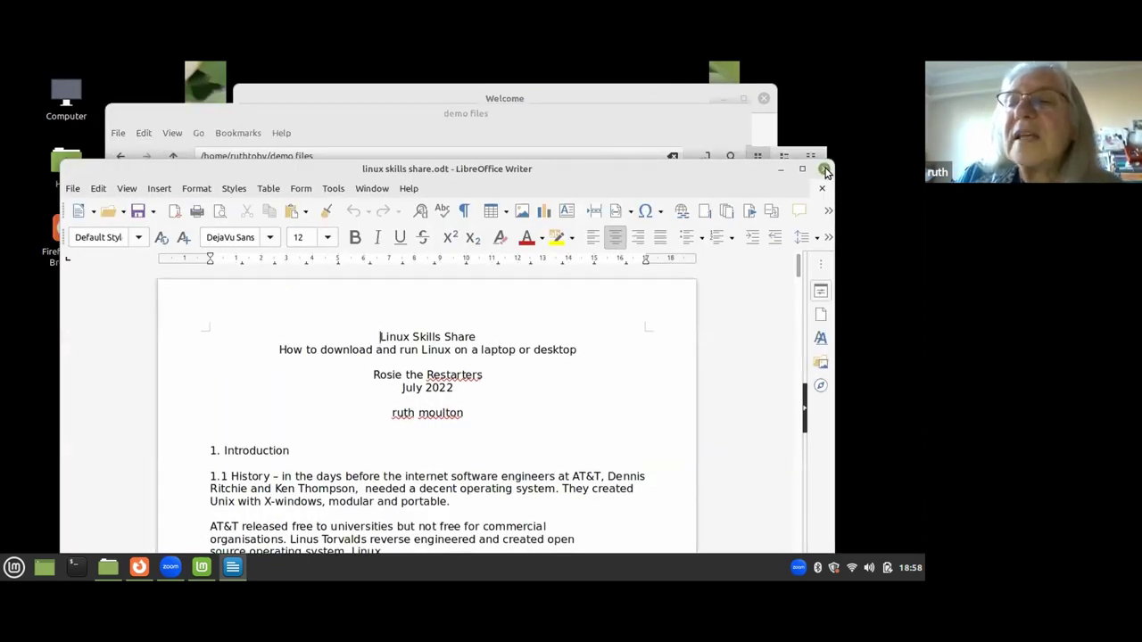
left_click(826, 170)
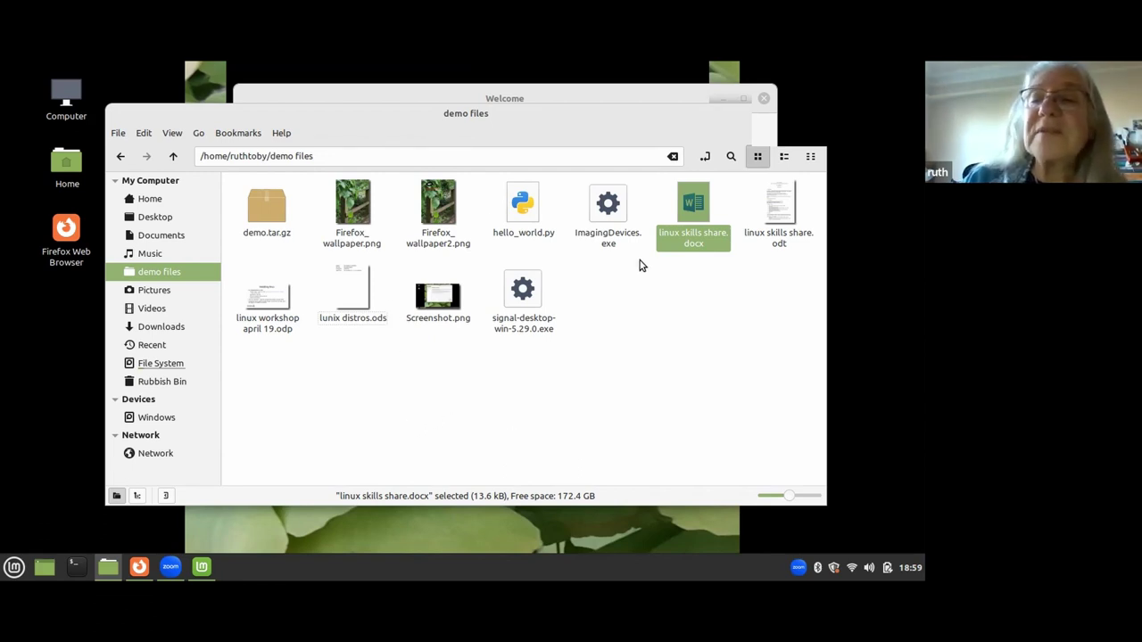
Choose Open With > Other Application for Firefox_wallpaper2.png.
right_click(434, 195)
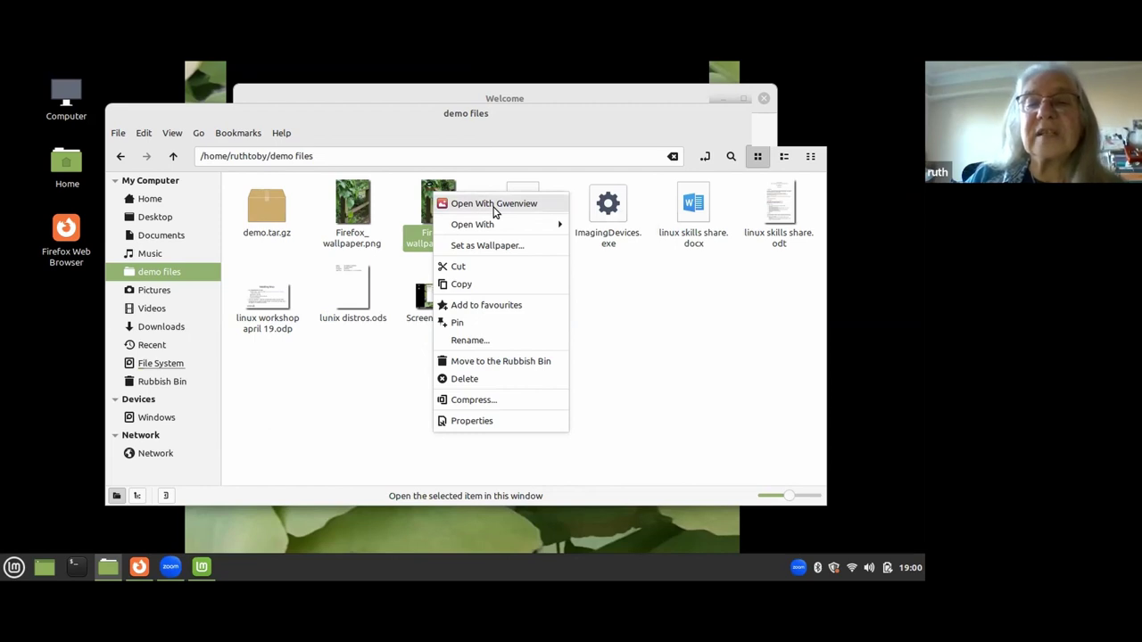
mouse_move(496, 224)
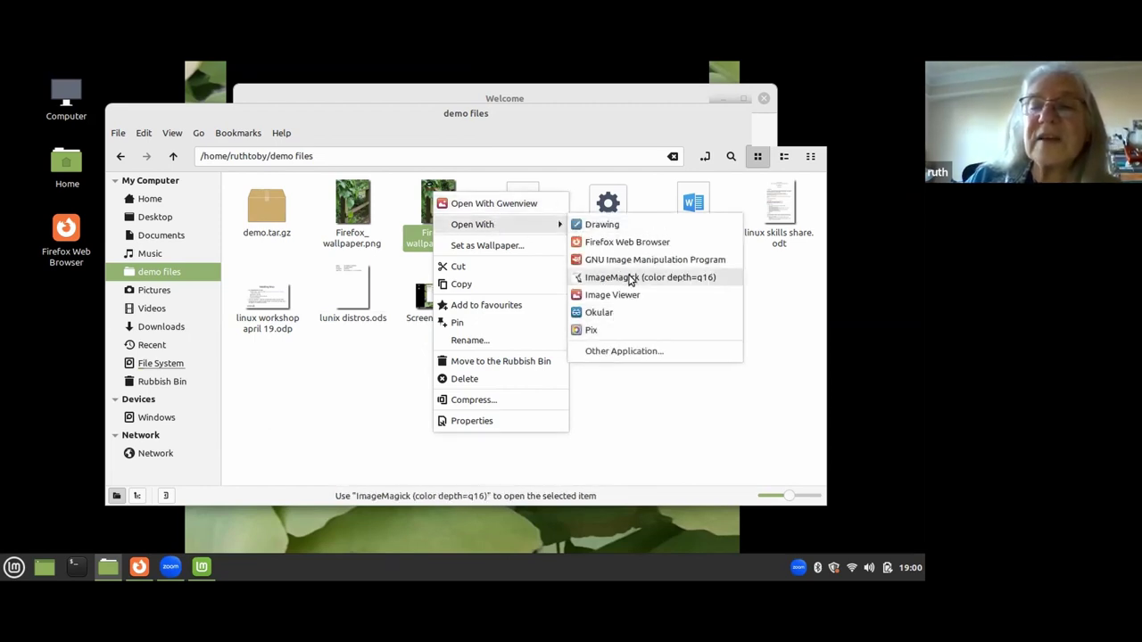
left_click(622, 351)
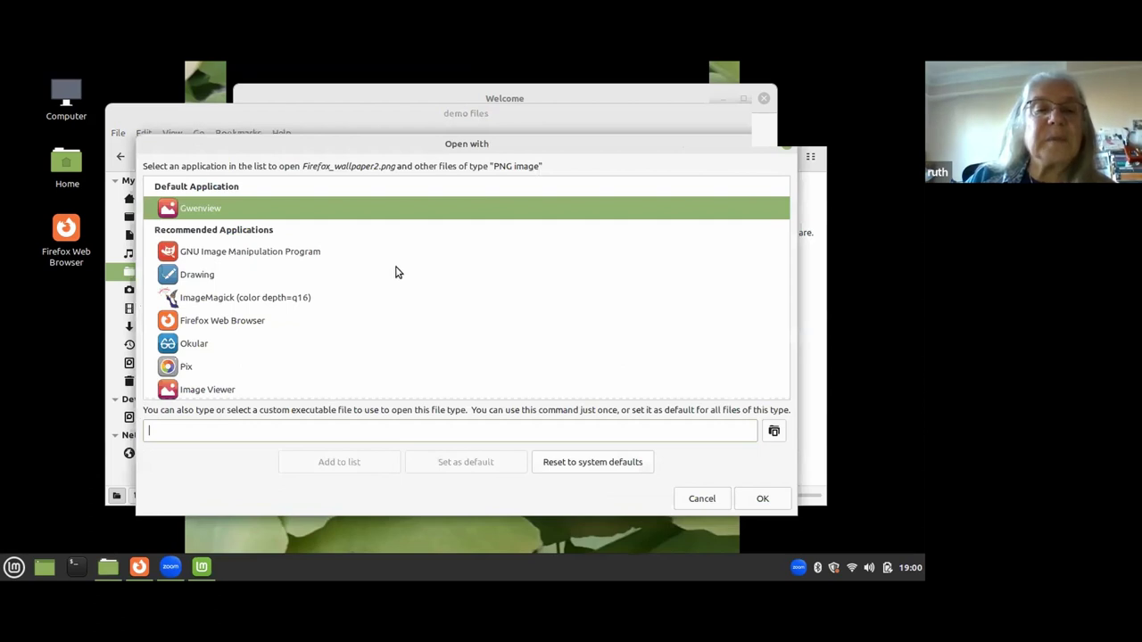
Select Image Viewer, then cancel the Open With dialog, keeping Gwenview as default.
scroll(394, 273, "down", 2)
scroll(394, 273, "up", 2)
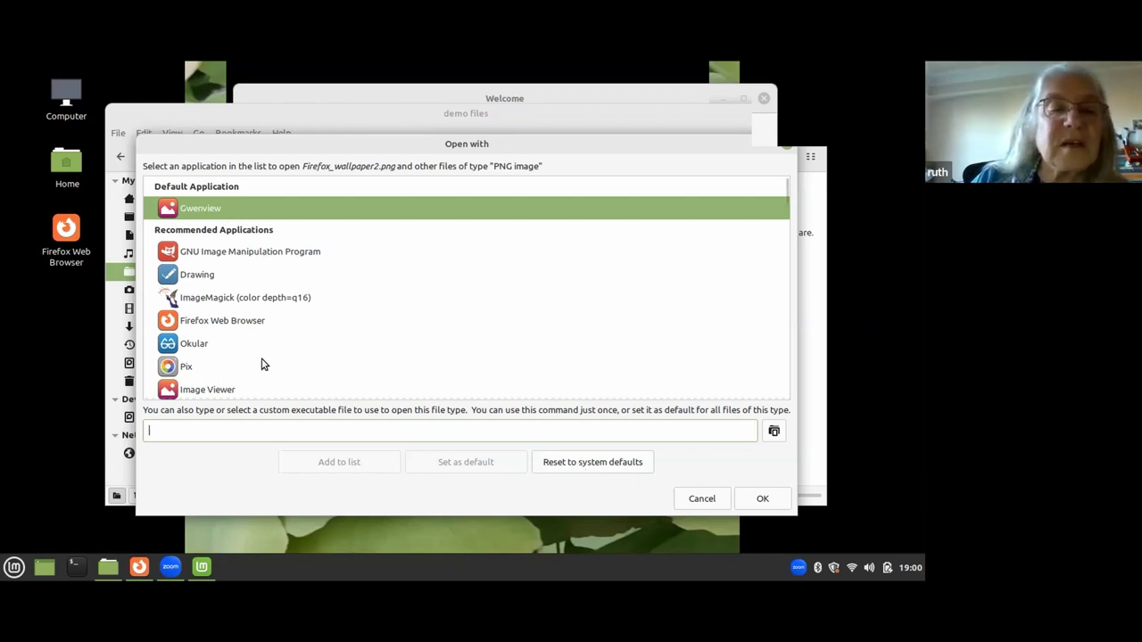
left_click(226, 391)
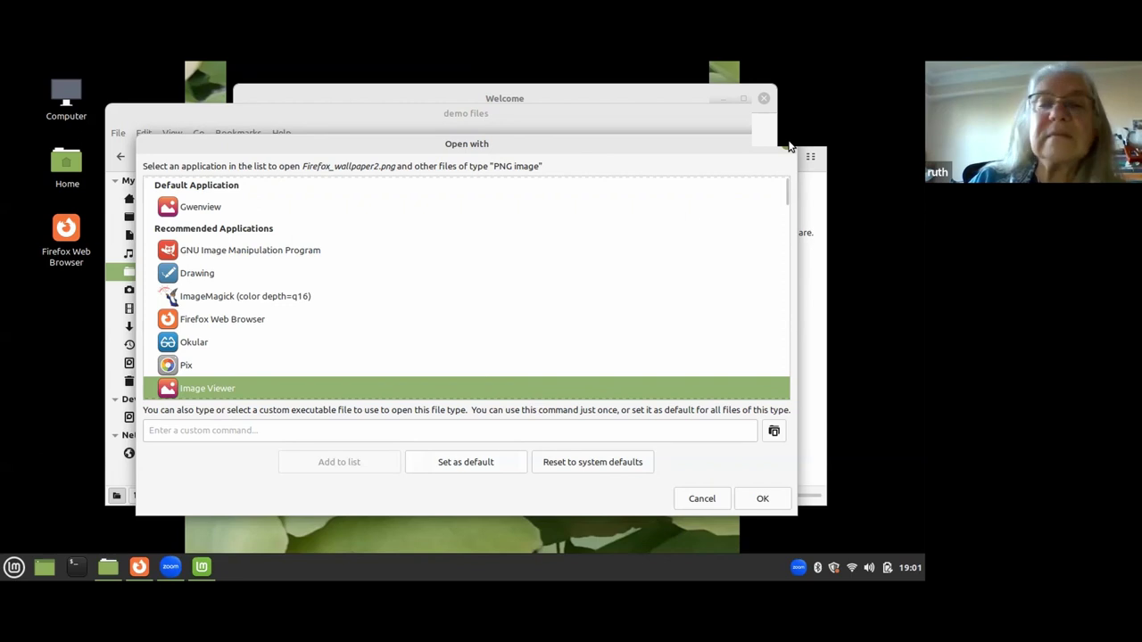
key("Escape")
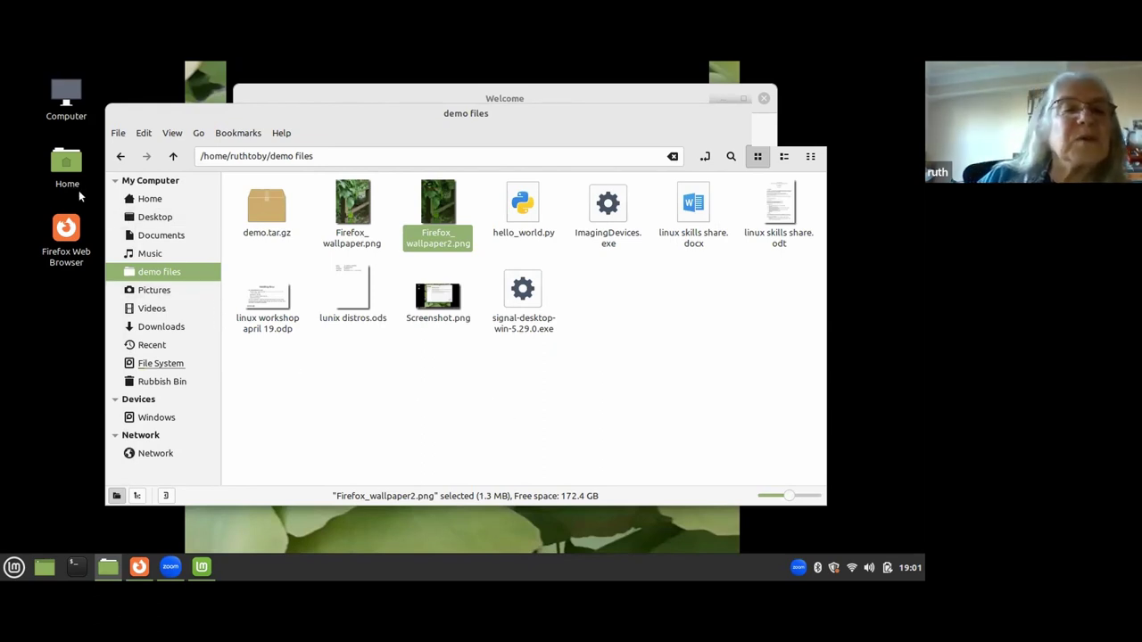
Open the desktop Home folder in a new Nemo window and move it up-left.
left_click(64, 165)
left_click(64, 165)
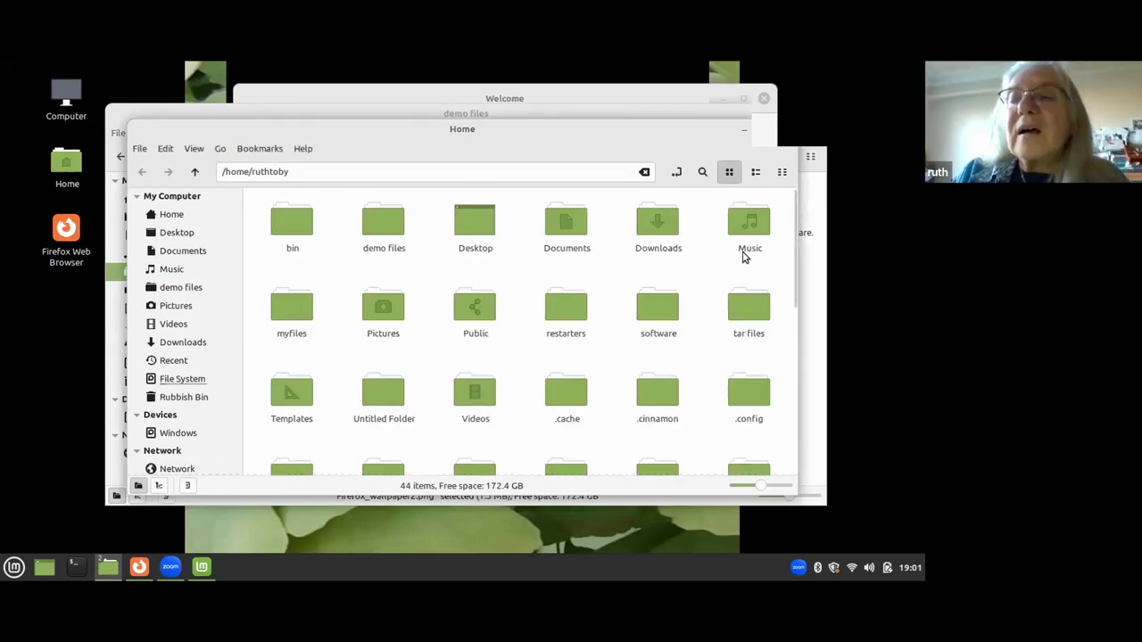
left_click_drag(526, 124, 519, 96)
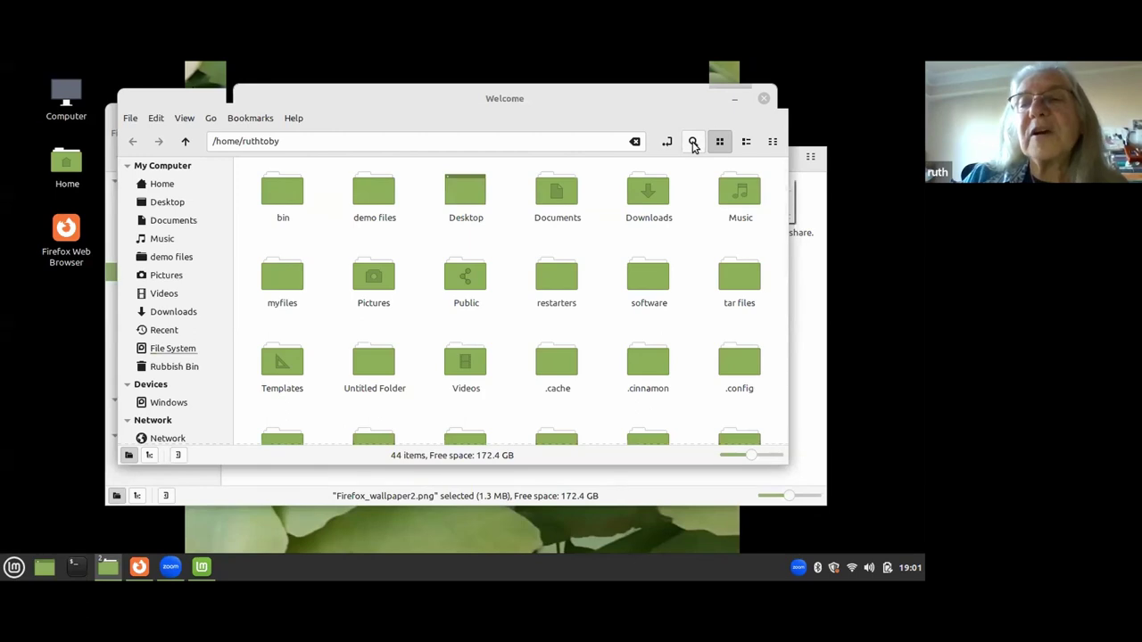
Toggle the search fields and the breadcrumb/text location bar, then go up twice to /.
left_click(694, 143)
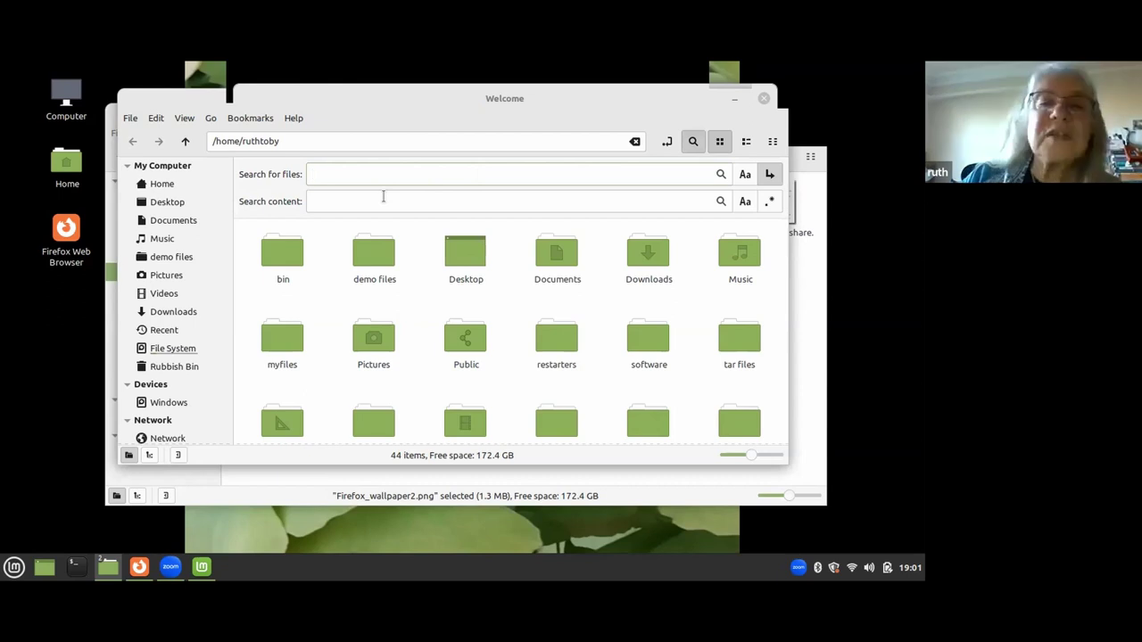
left_click(668, 142)
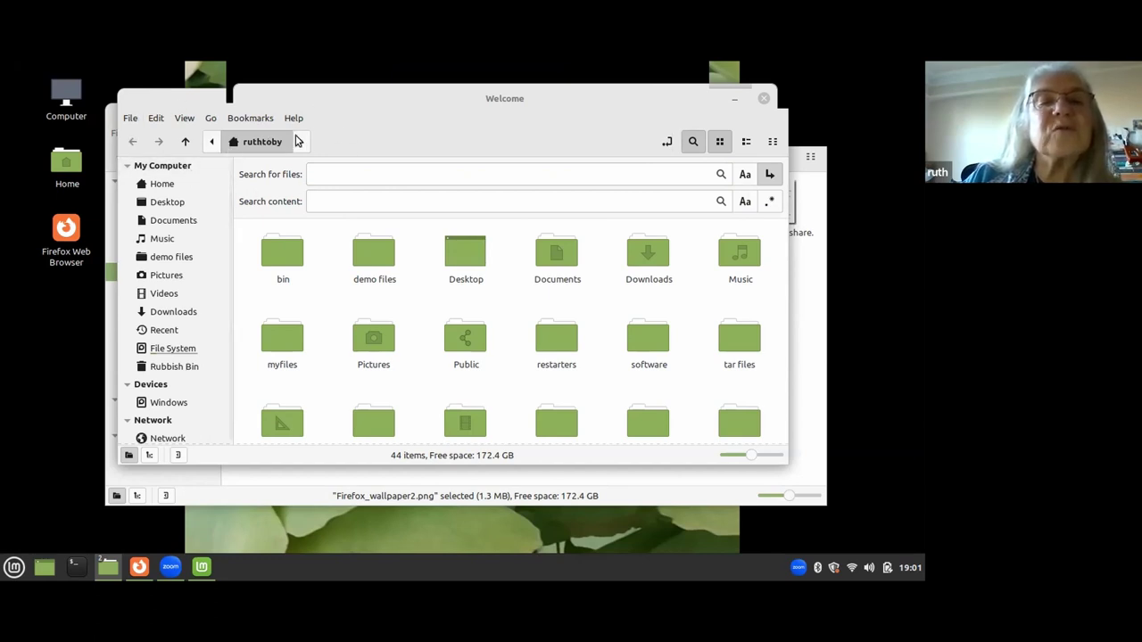
left_click(667, 142)
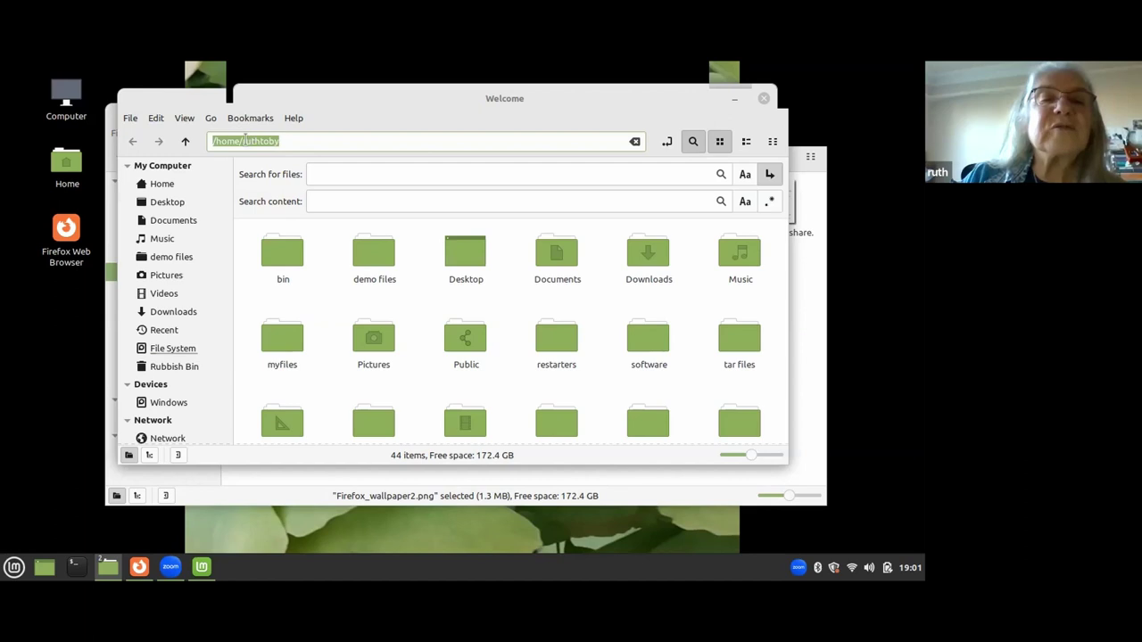
left_click(186, 143)
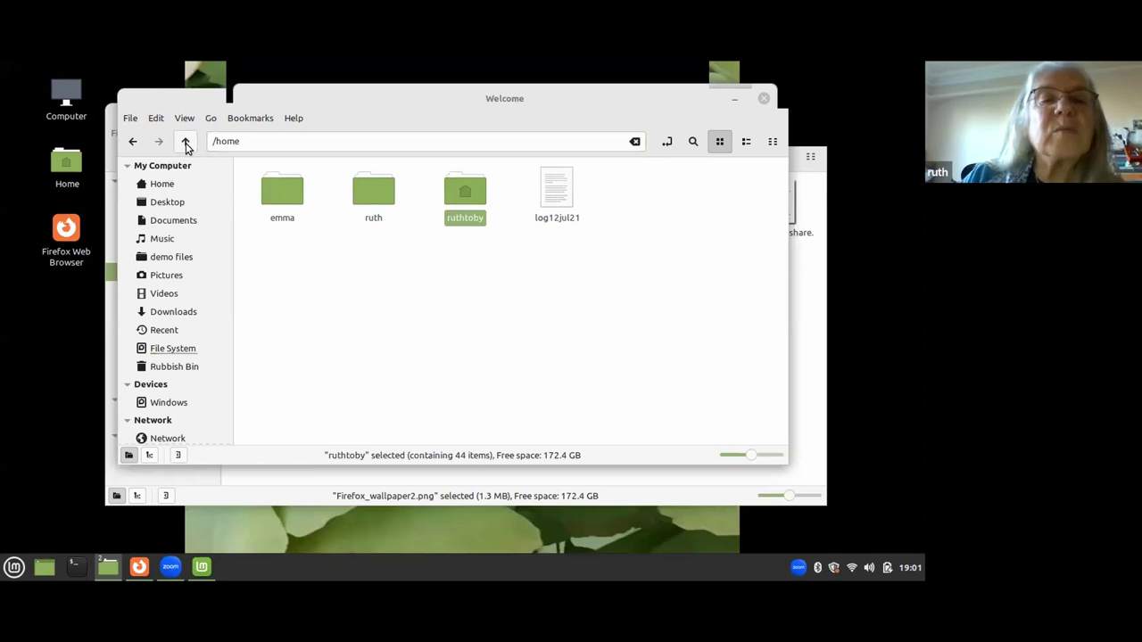
left_click(185, 143)
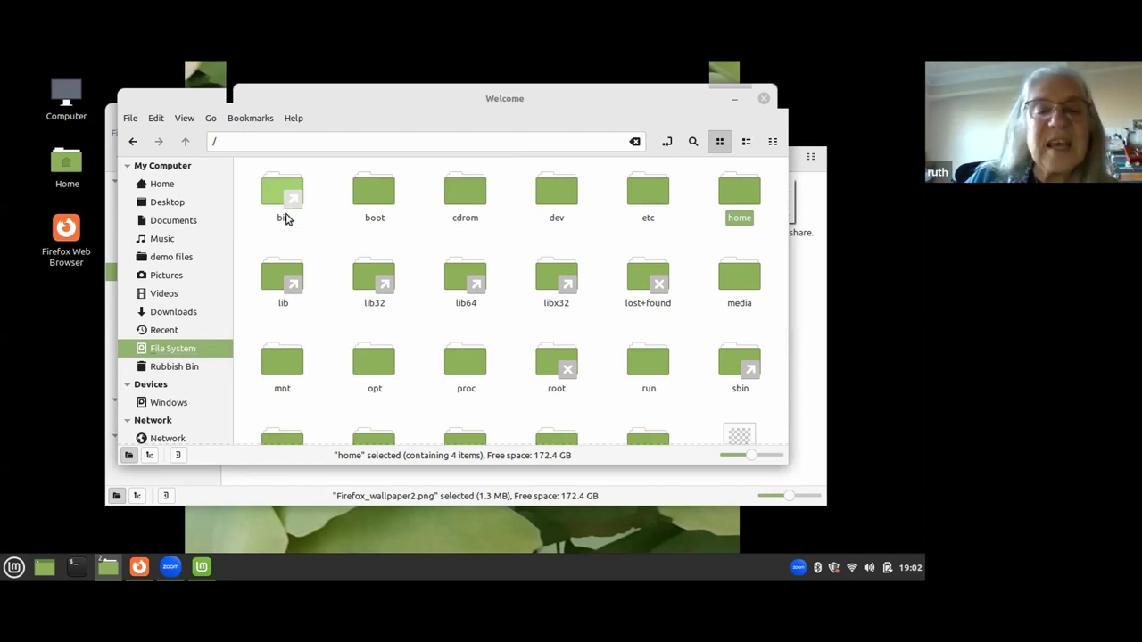
Scroll the root listing, enter home, go back up to /, then enter home again.
scroll(498, 291, "down", 1)
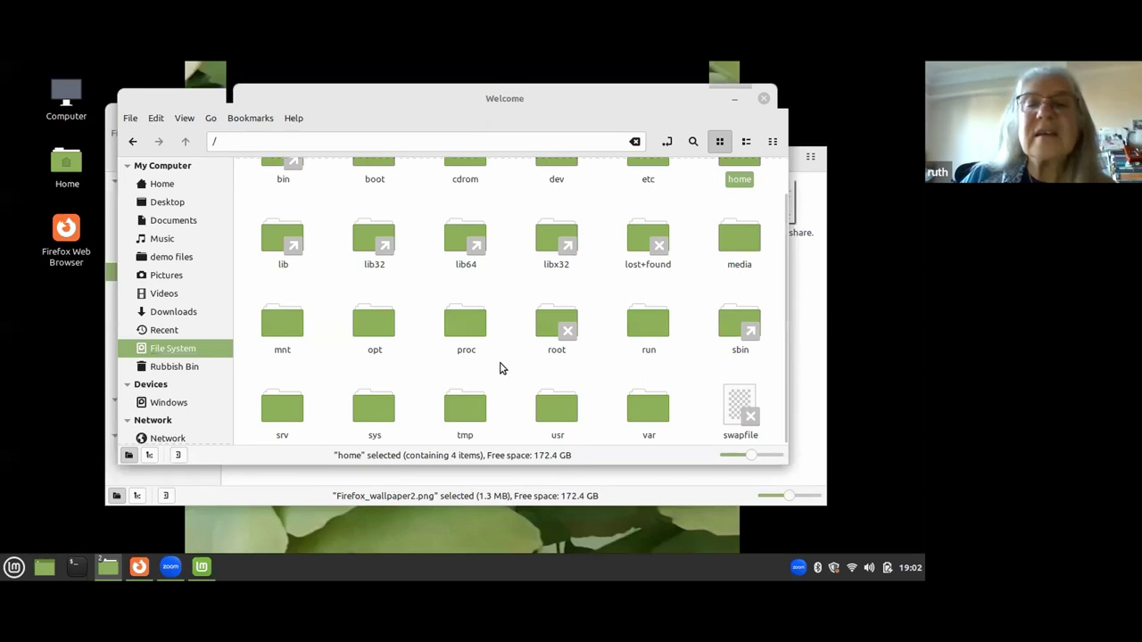
scroll(500, 369, "up", 1)
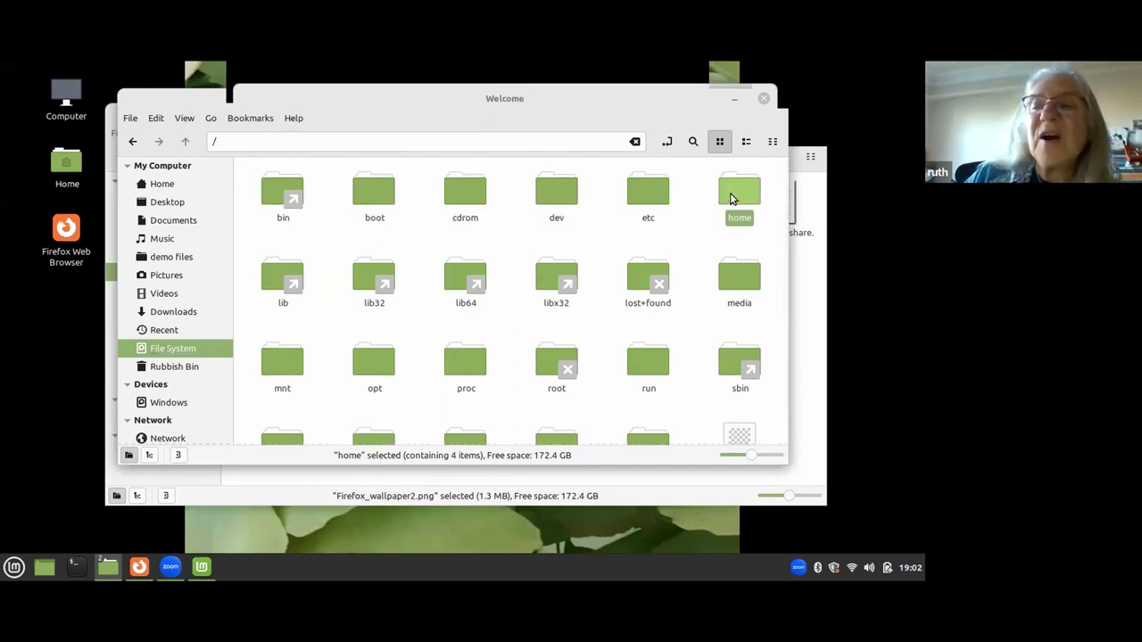
double_click(730, 198)
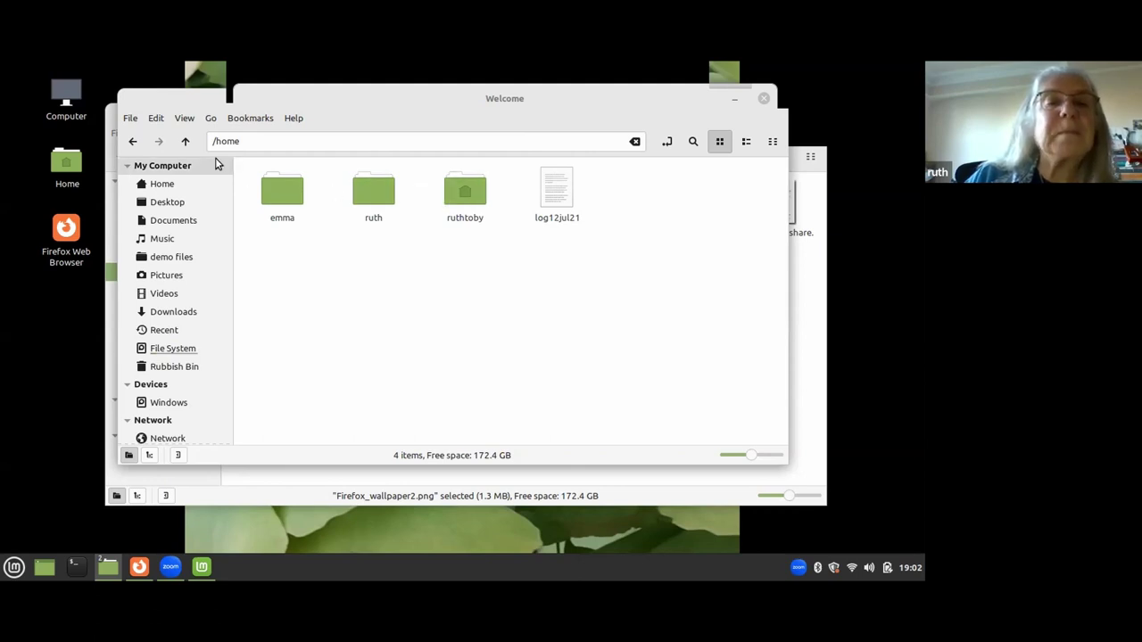
left_click(184, 142)
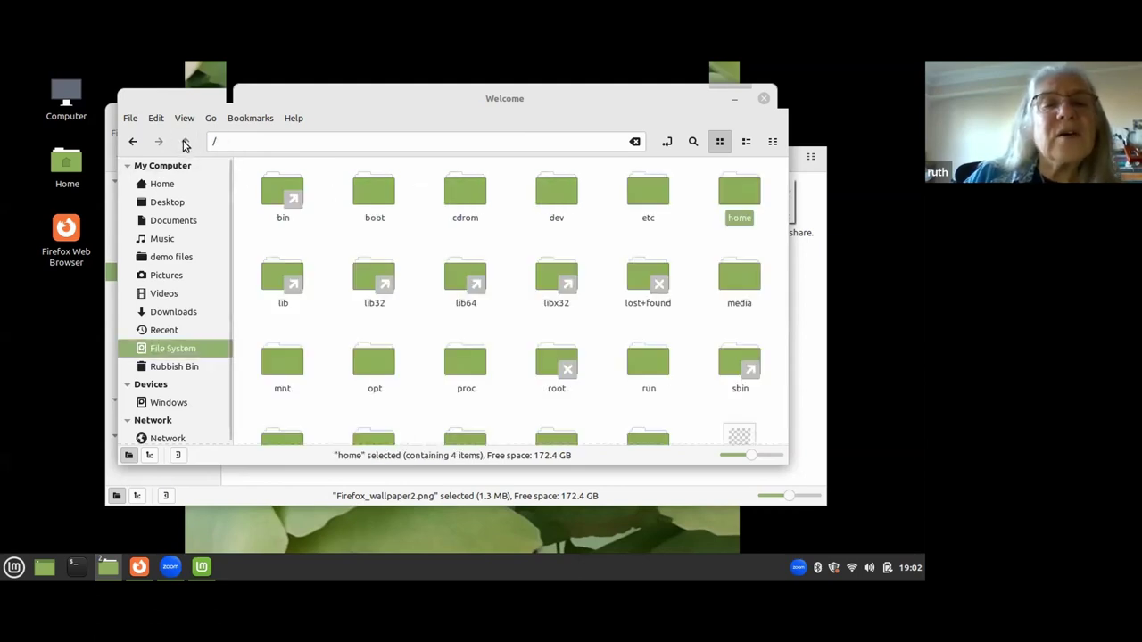
double_click(739, 192)
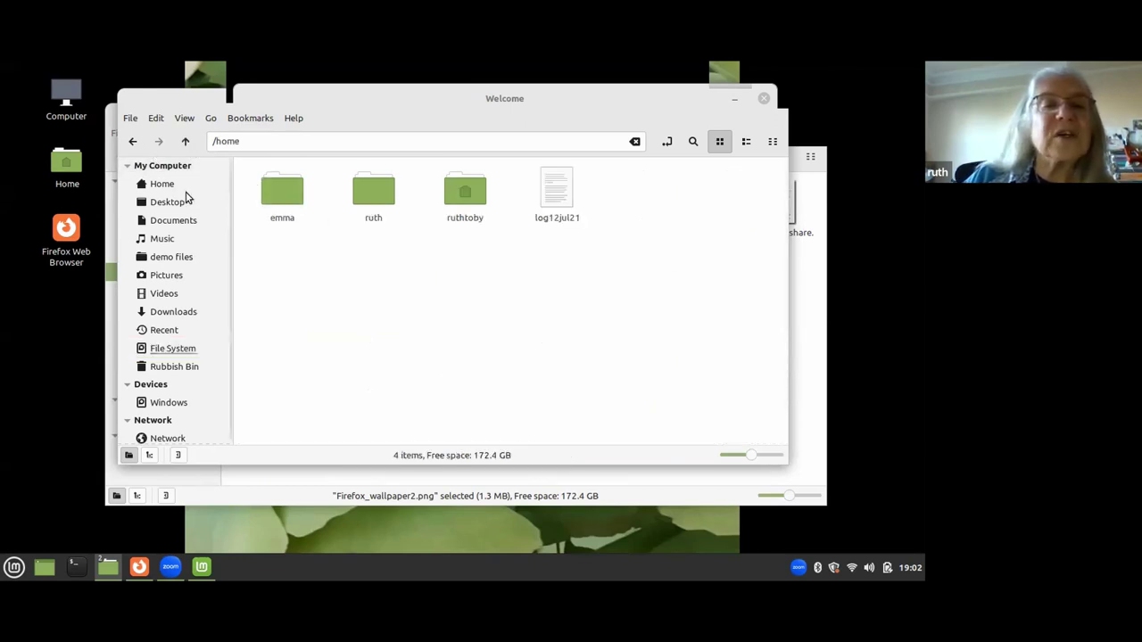
scroll(189, 197, "down", 1)
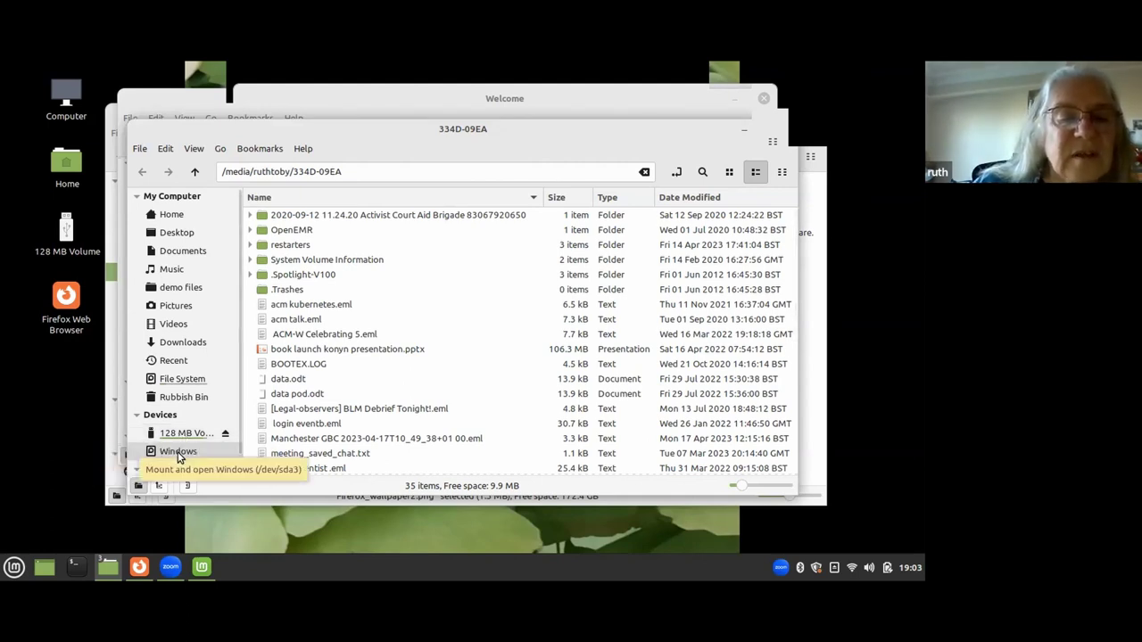
Mount the Windows partition from Devices, try its Windows folder, and dismiss the input/output error.
left_click(178, 454)
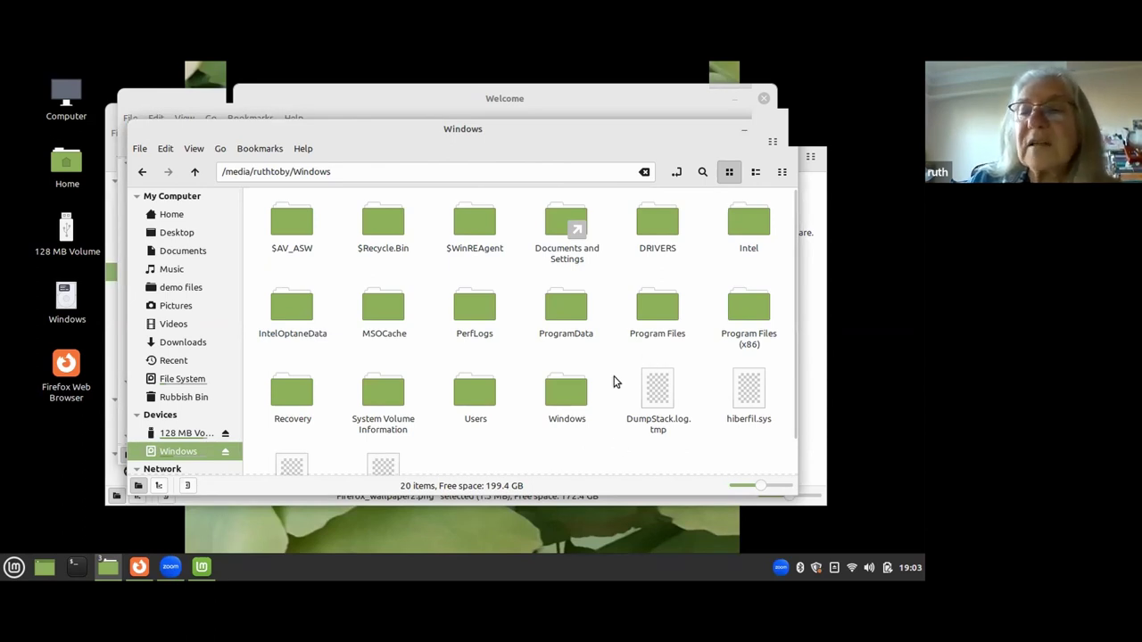
double_click(562, 403)
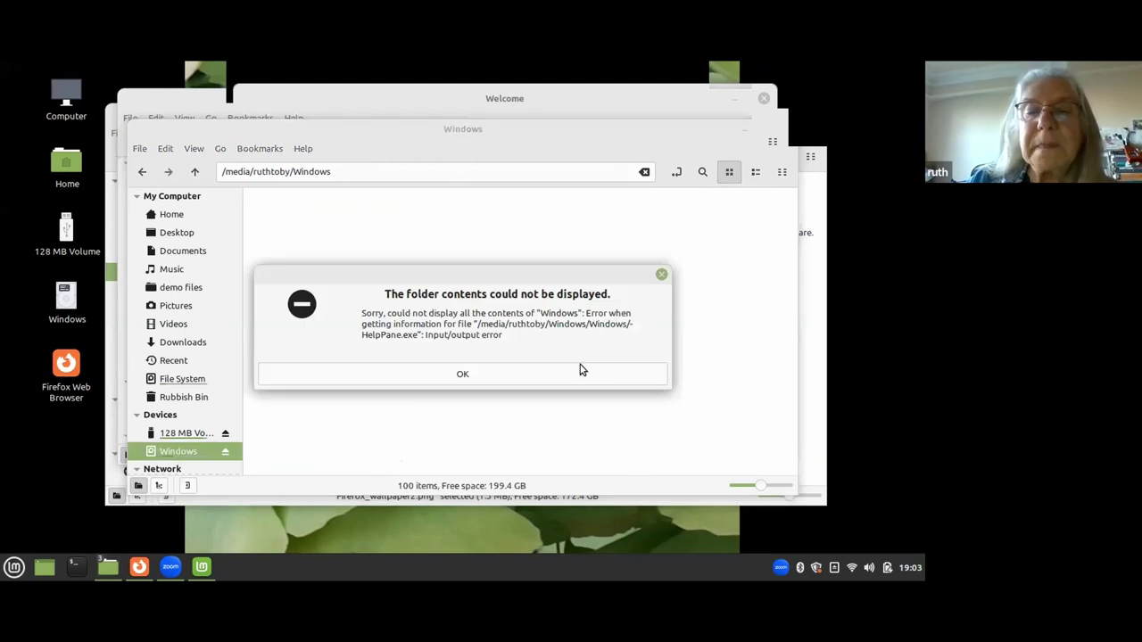
left_click(462, 377)
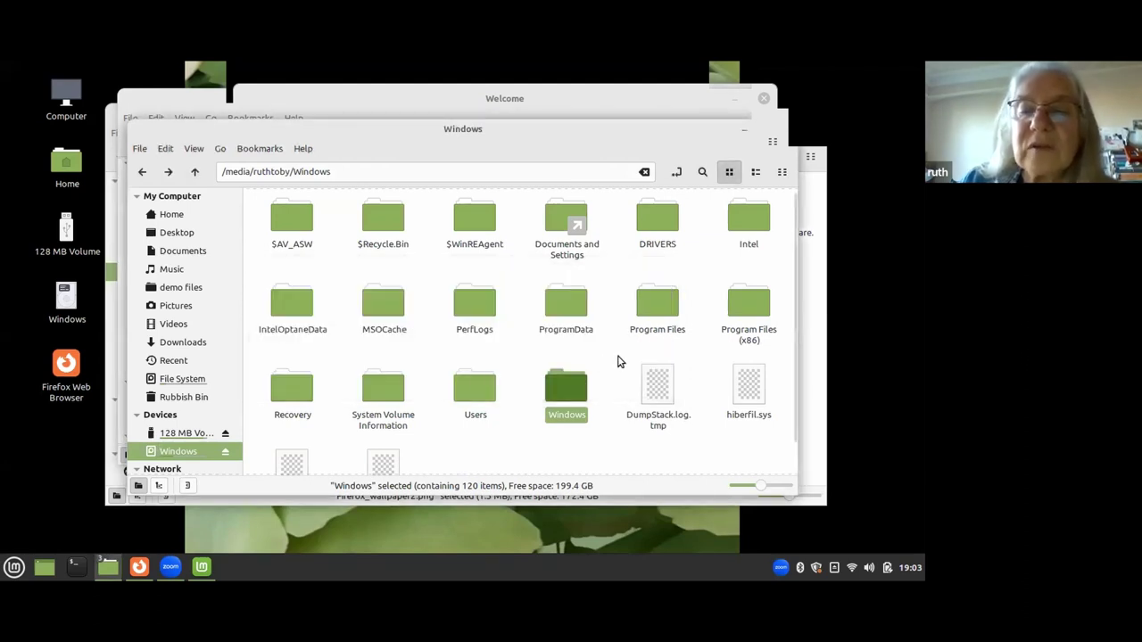
Open Users and then the user's folder on the Windows partition, nudging the window down-right.
double_click(473, 393)
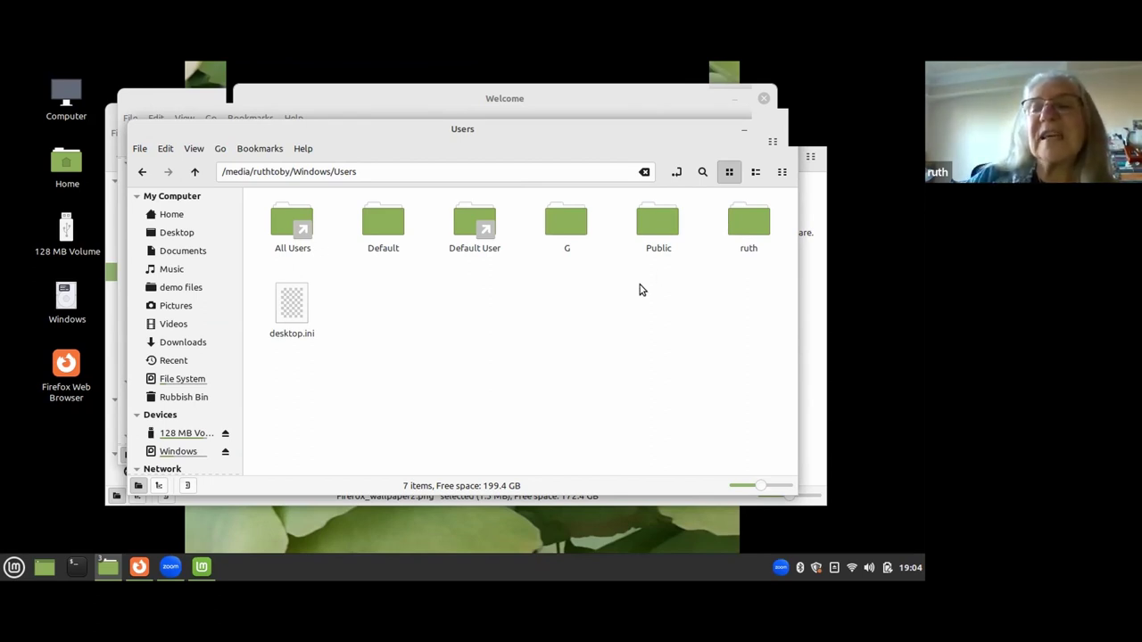
double_click(748, 230)
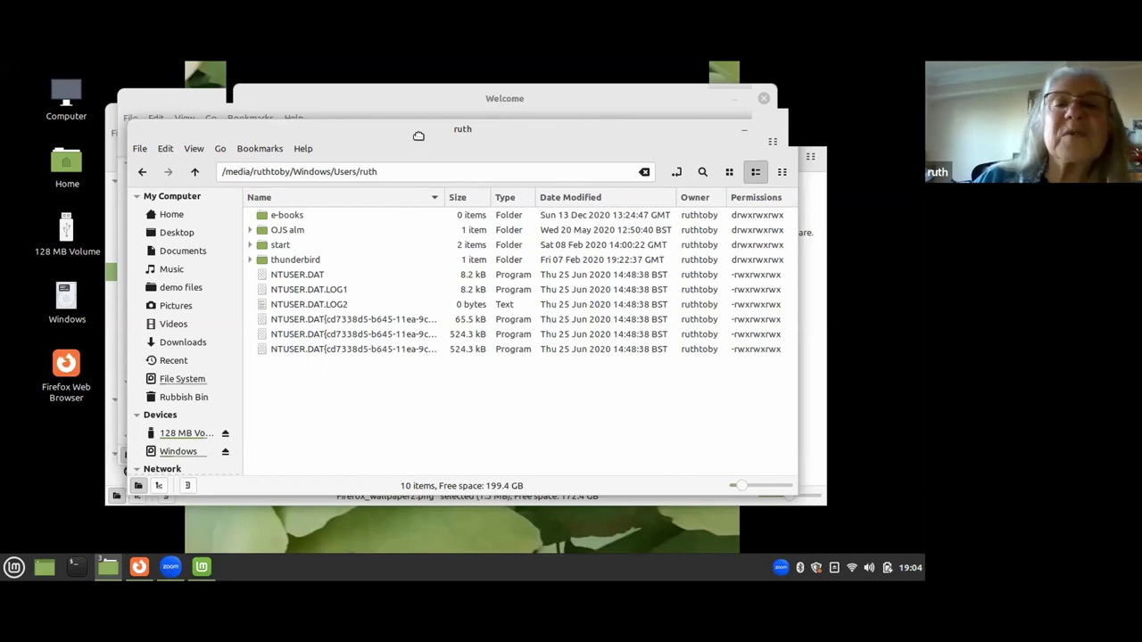
left_click_drag(463, 166, 480, 177)
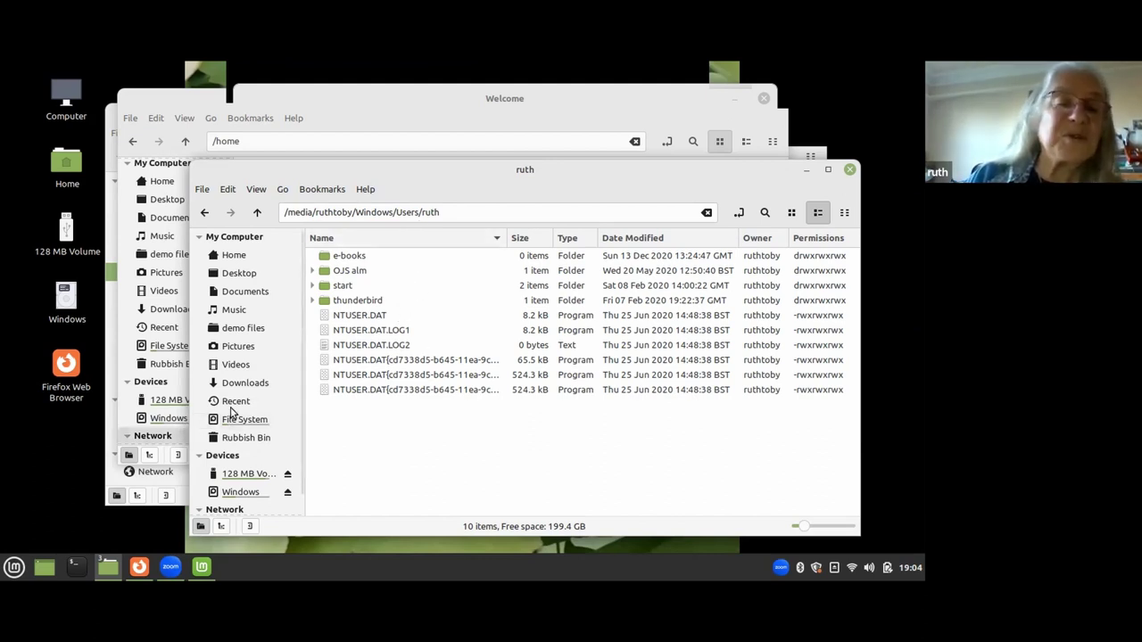
Close the Windows user window, open the personal home folder in List View, and scroll its 44 items.
left_click(849, 171)
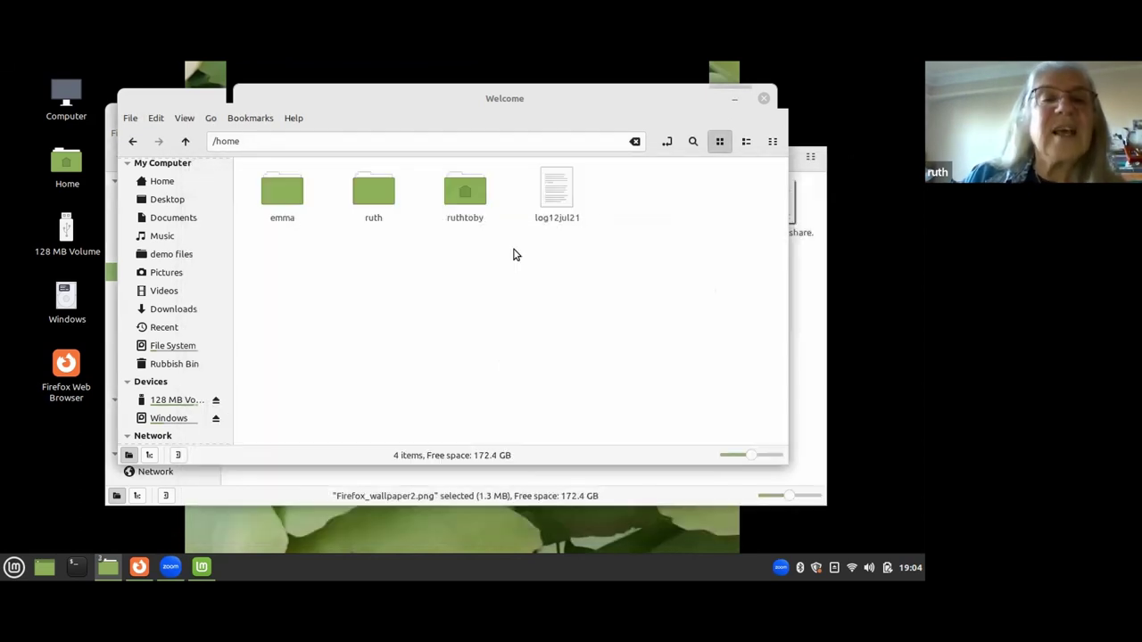
left_click(463, 195)
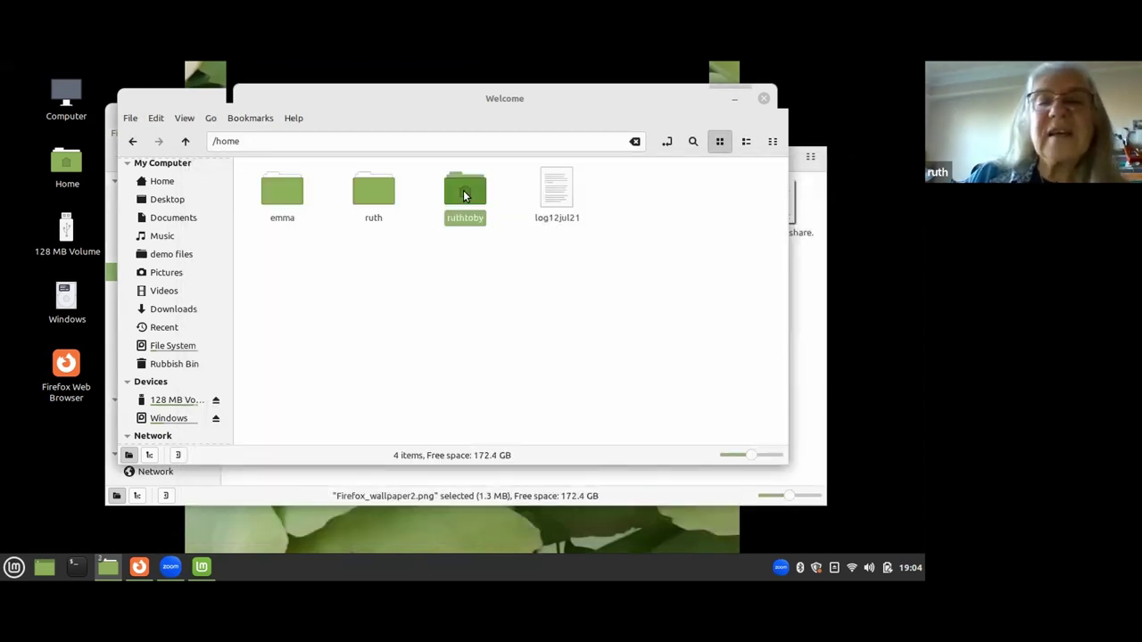
double_click(463, 196)
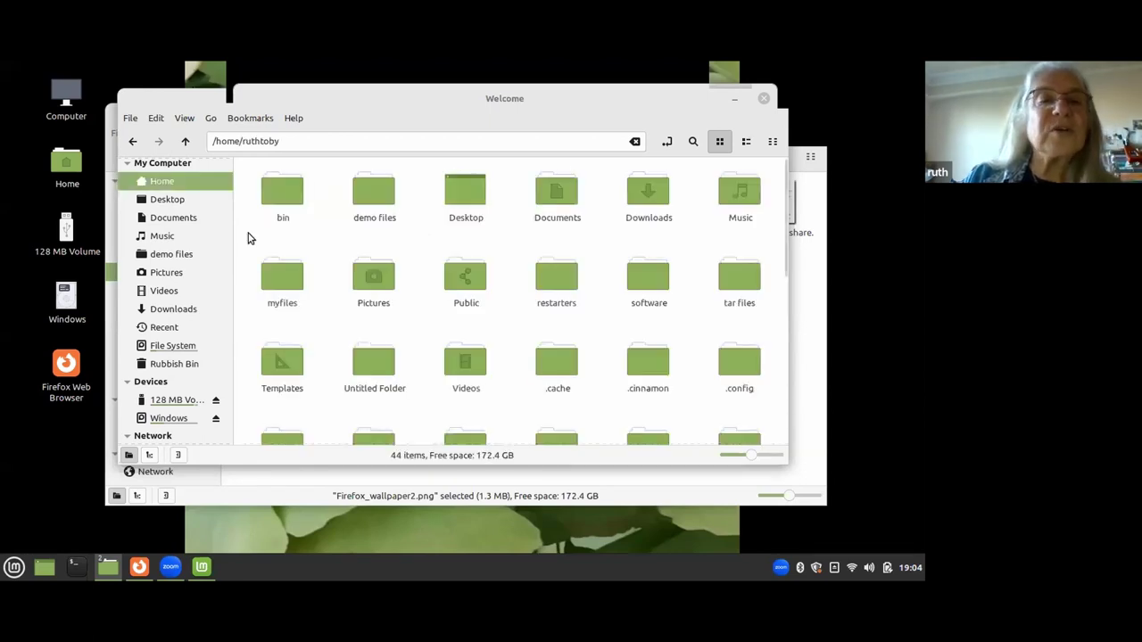
left_click(747, 143)
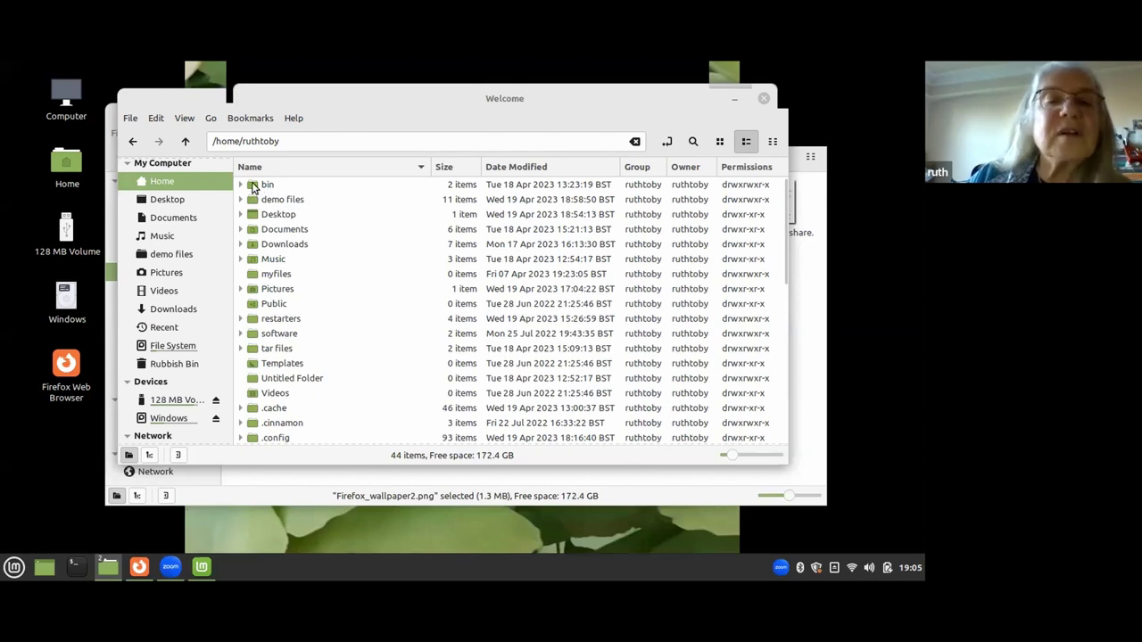
scroll(357, 247, "down", 3)
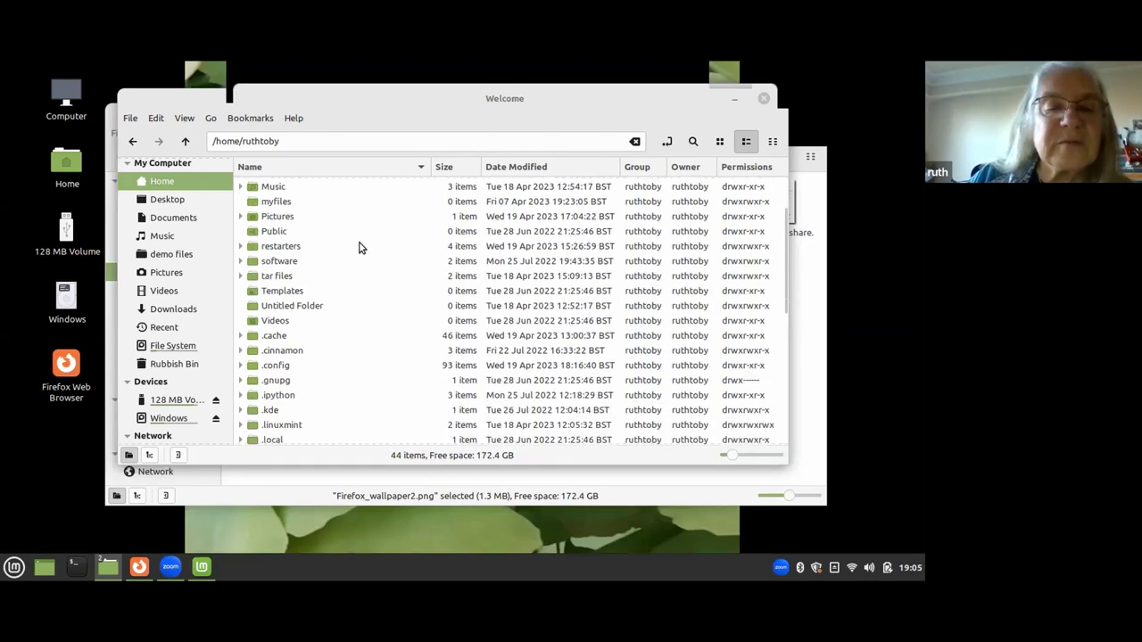
scroll(359, 242, "down", 5)
scroll(348, 285, "down", 4)
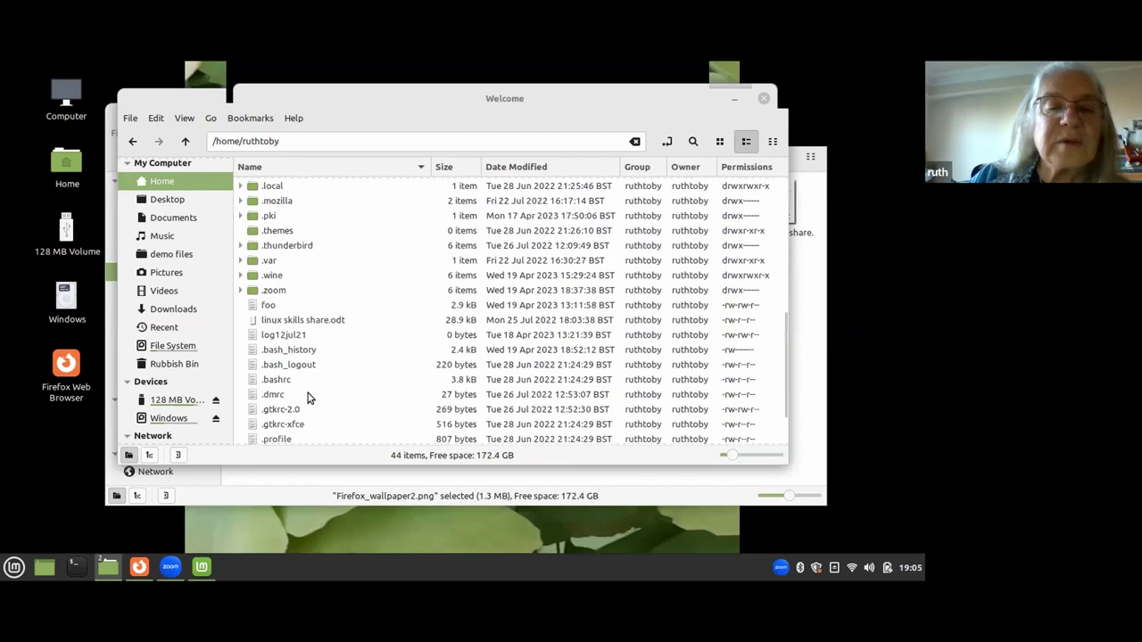
Review the visible-columns menu, then narrow the Owner column and widen Date Modified.
right_click(562, 172)
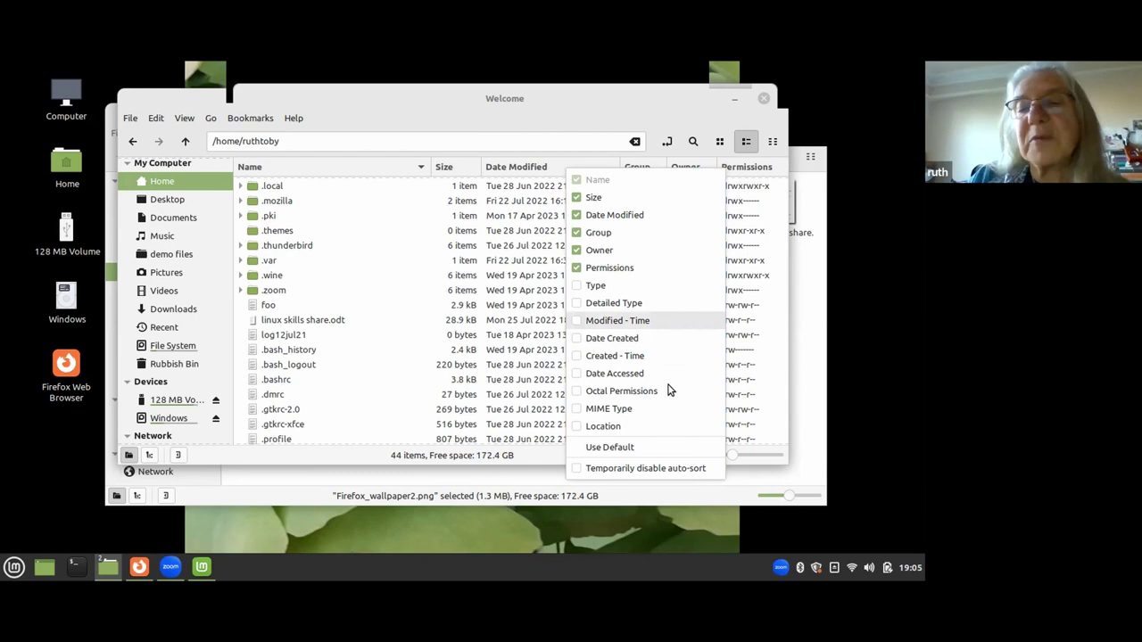
left_click(368, 223)
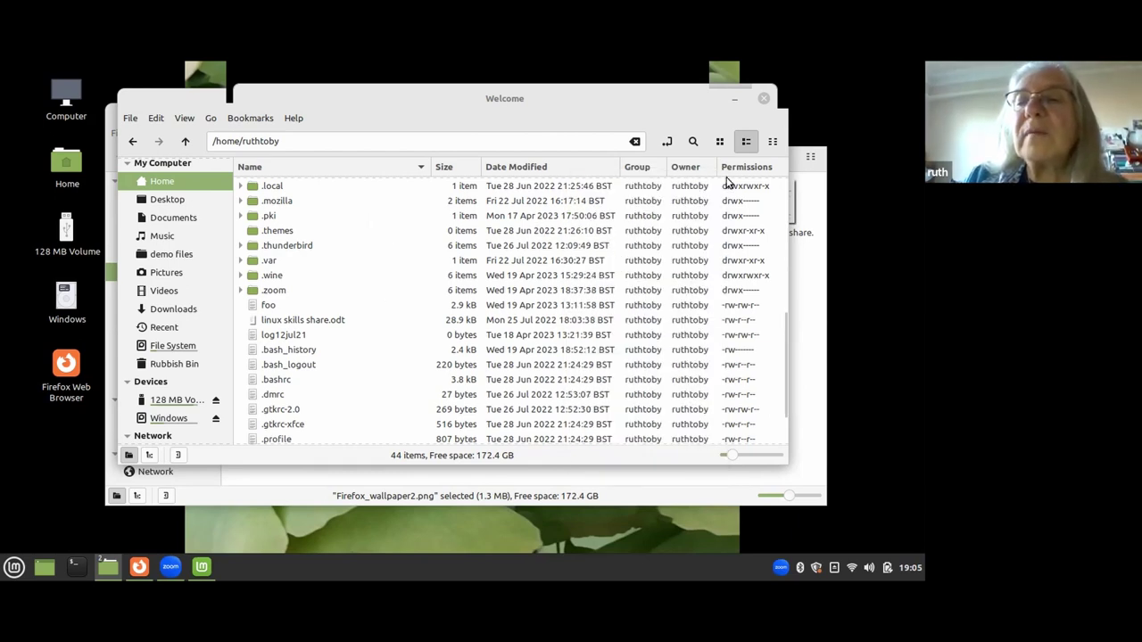
left_click_drag(717, 176, 501, 187)
left_click_drag(599, 189, 687, 173)
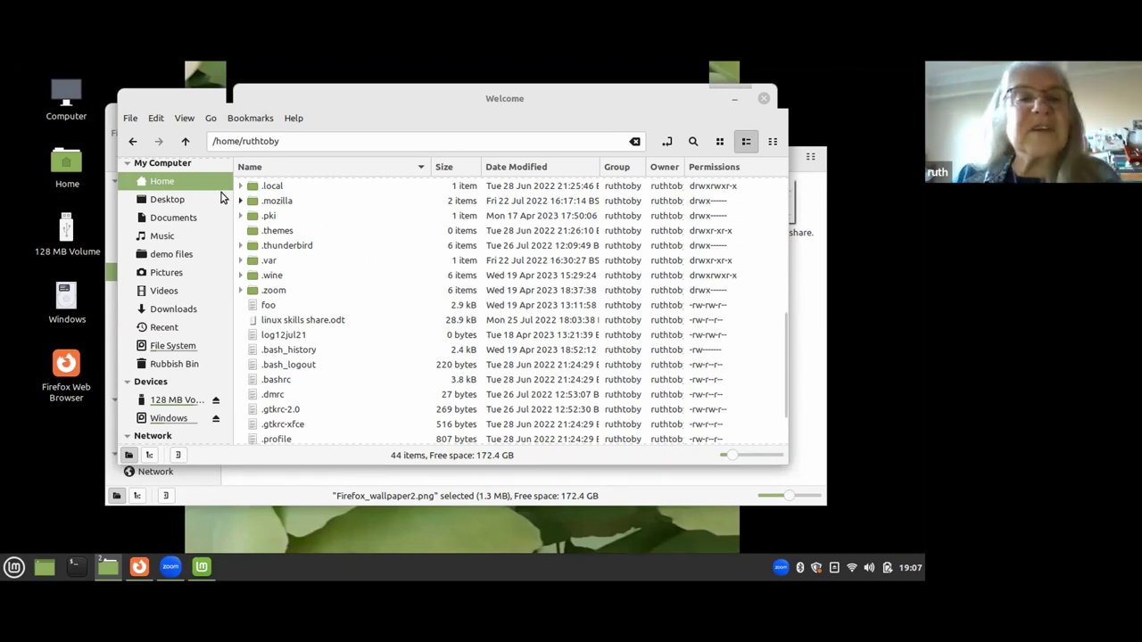
Go up twice to / and browse back into home and the user's own folder.
left_click(186, 141)
left_click(185, 141)
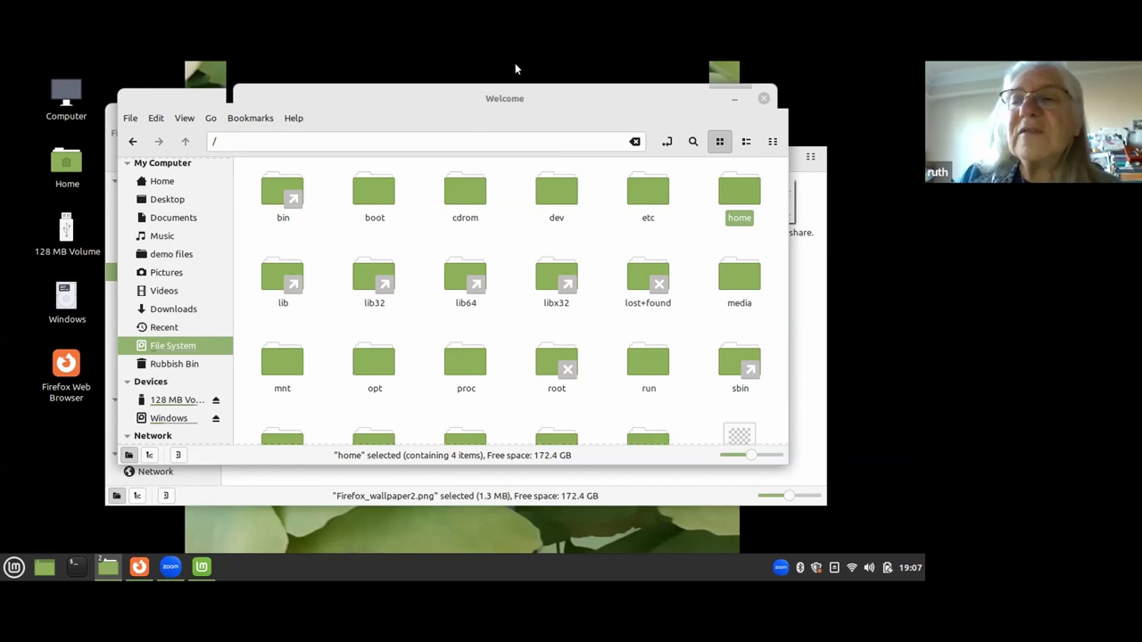
double_click(740, 192)
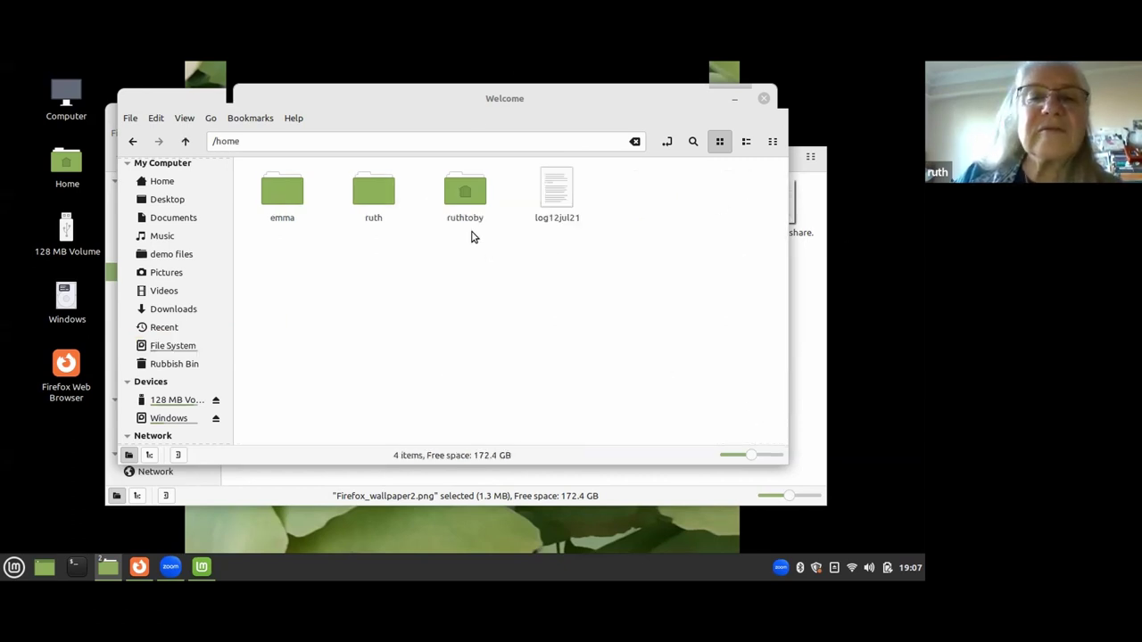
left_click(472, 204)
double_click(472, 204)
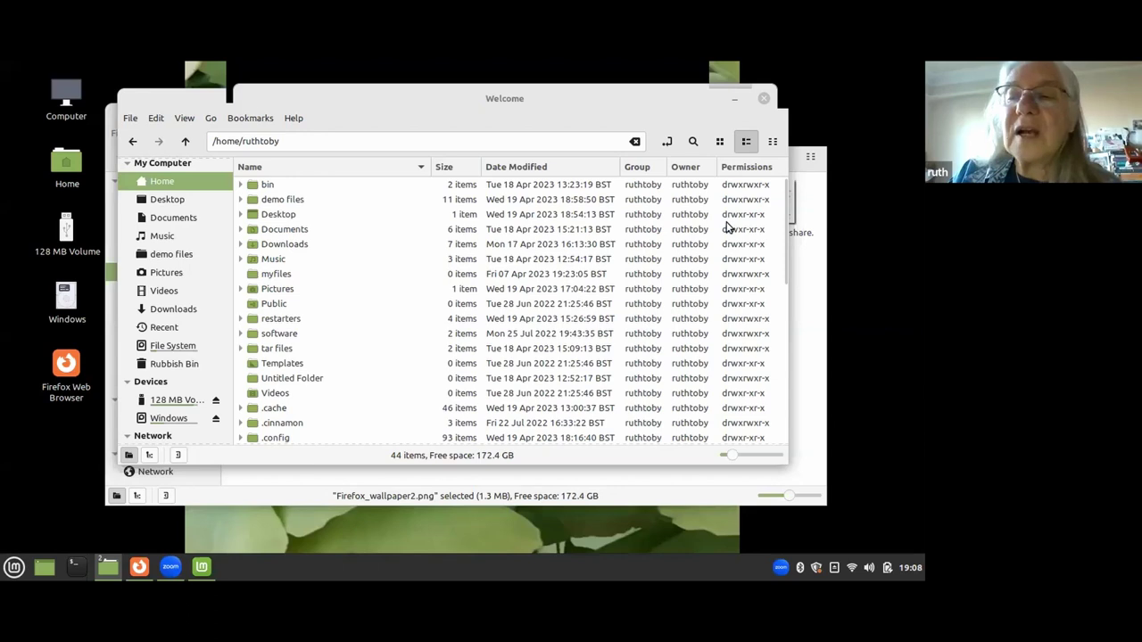
Scroll through the detailed home listing, then close the window.
scroll(377, 322, "down", 5)
scroll(379, 314, "down", 4)
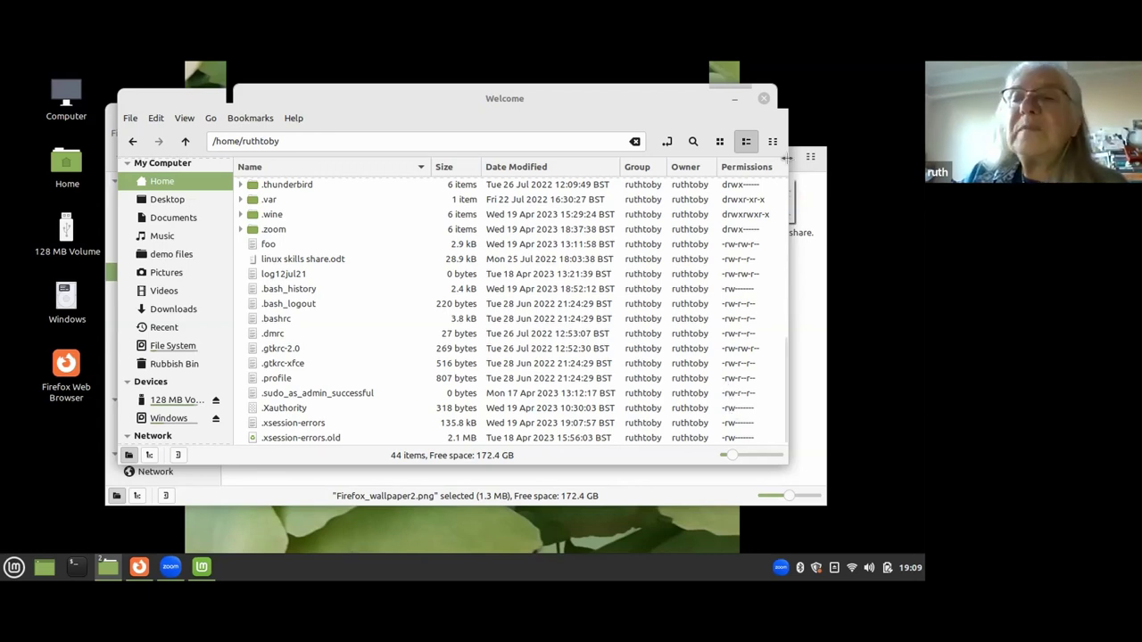
left_click(764, 98)
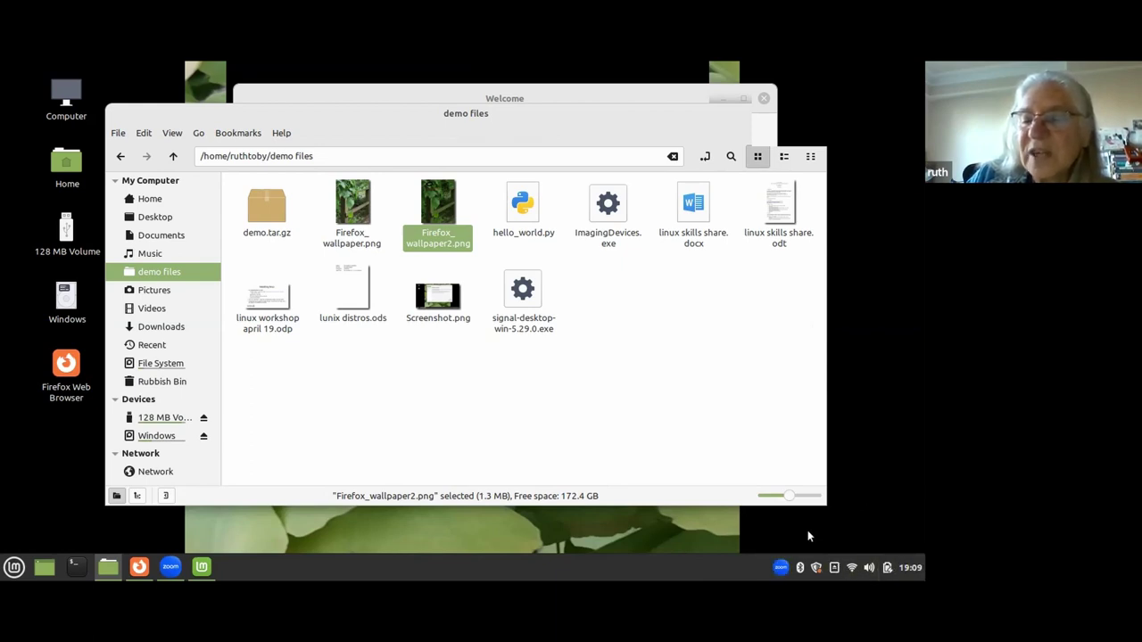
mouse_move(853, 572)
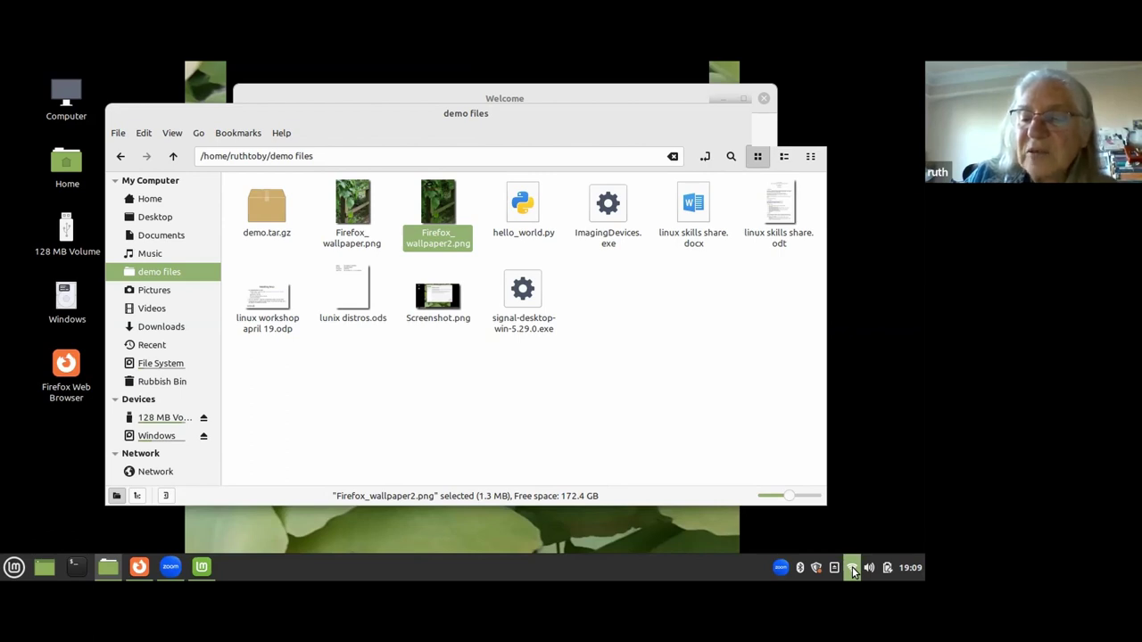
left_click(851, 568)
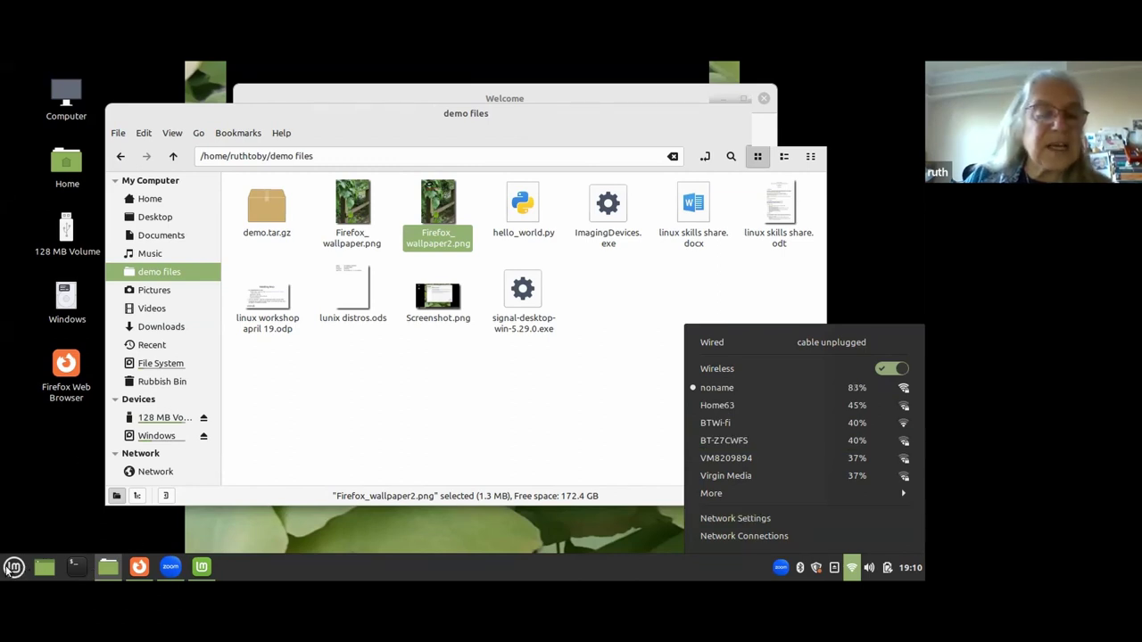
Dismiss the wireless networks list and bring up the Cinnamon applications menu.
key("Escape")
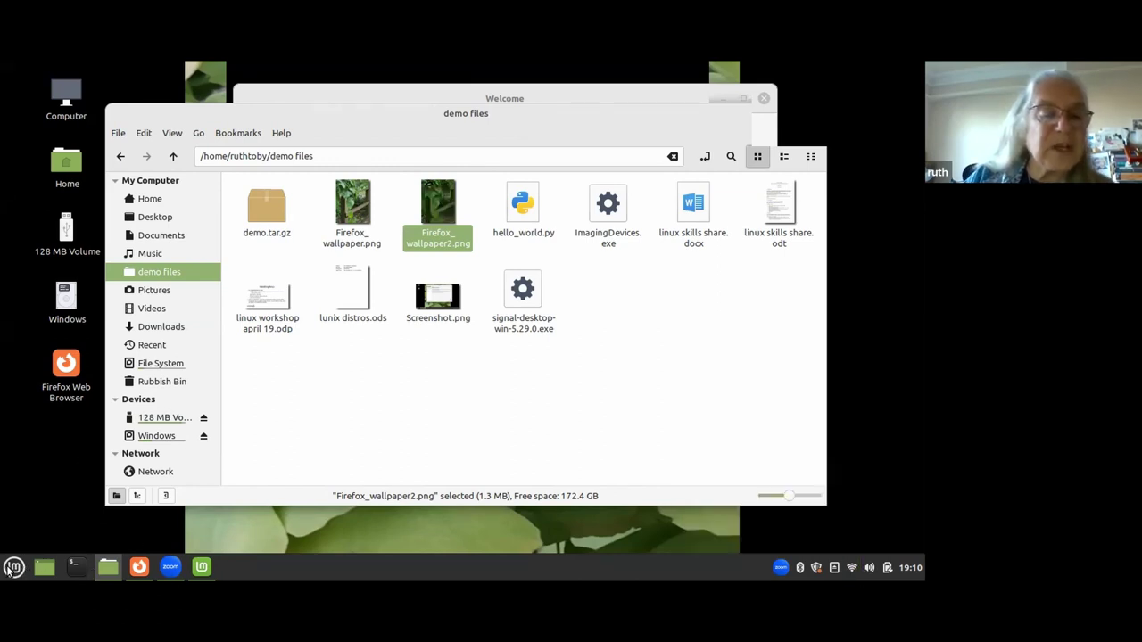
left_click(12, 568)
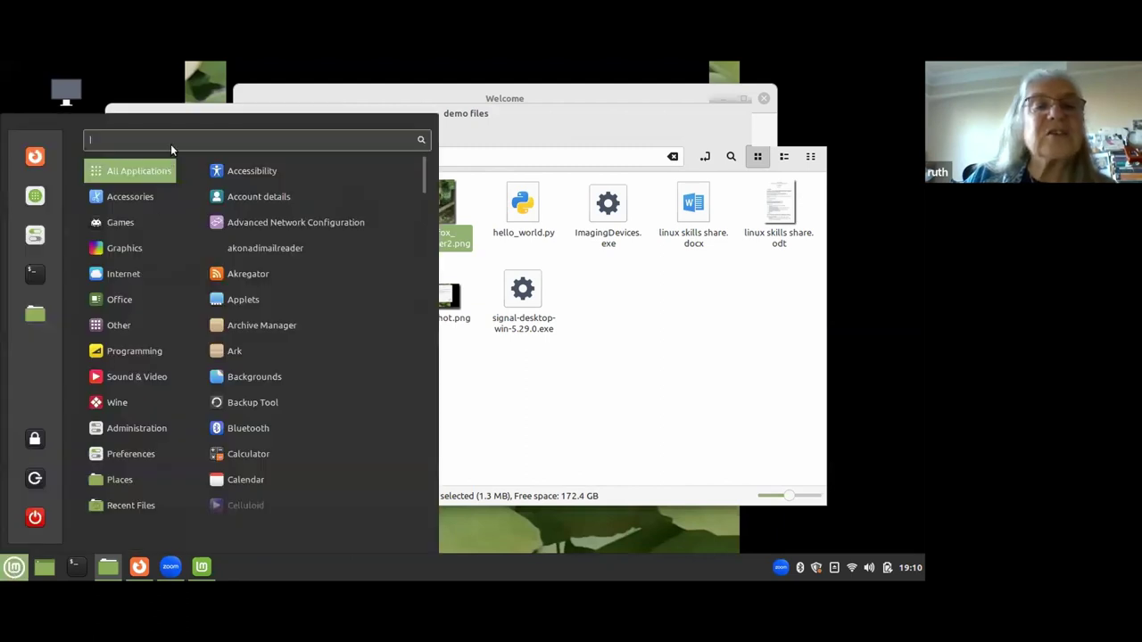
Browse the Office category in the Mint menu, then close the menu.
mouse_move(136, 303)
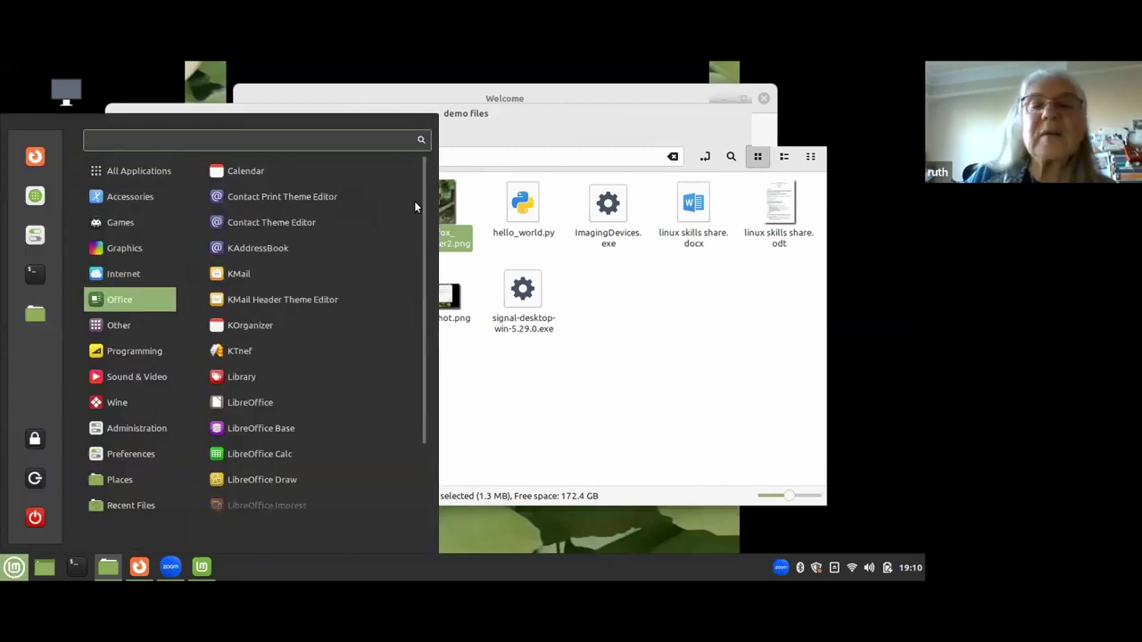
left_click(892, 427)
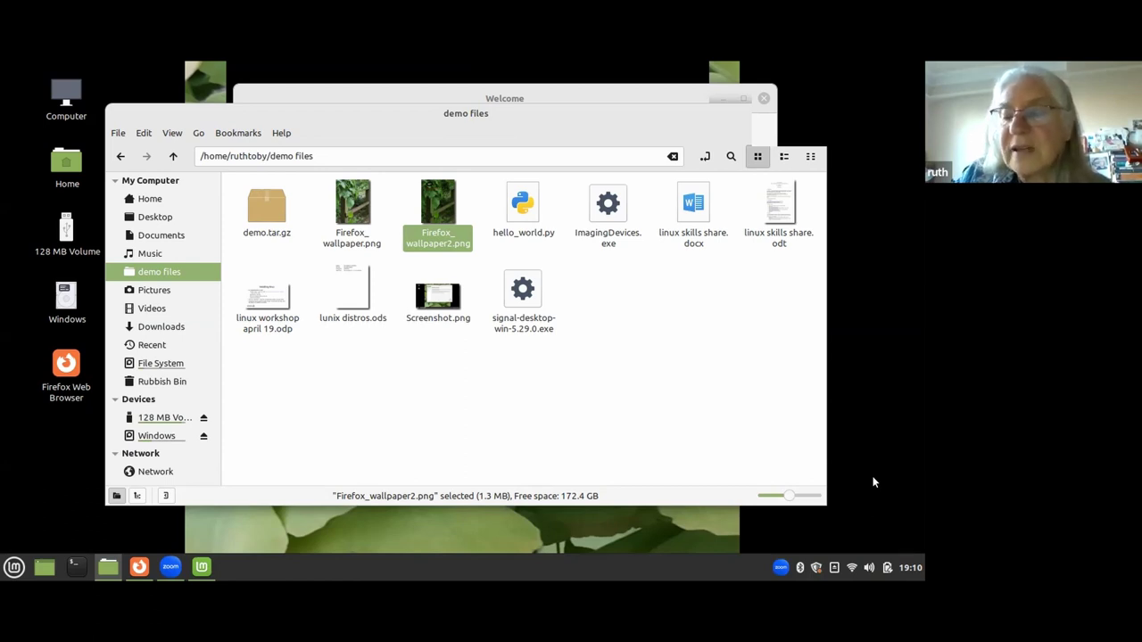
Open Update Manager from the panel to view the 4 pending updates, then close it.
left_click(815, 569)
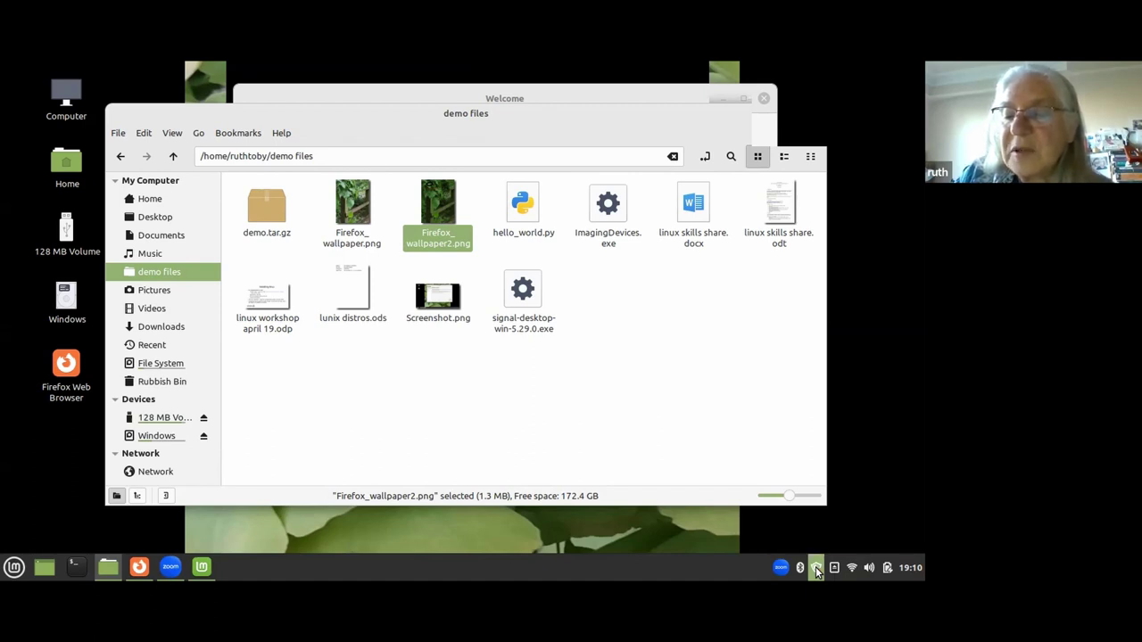
left_click(816, 569)
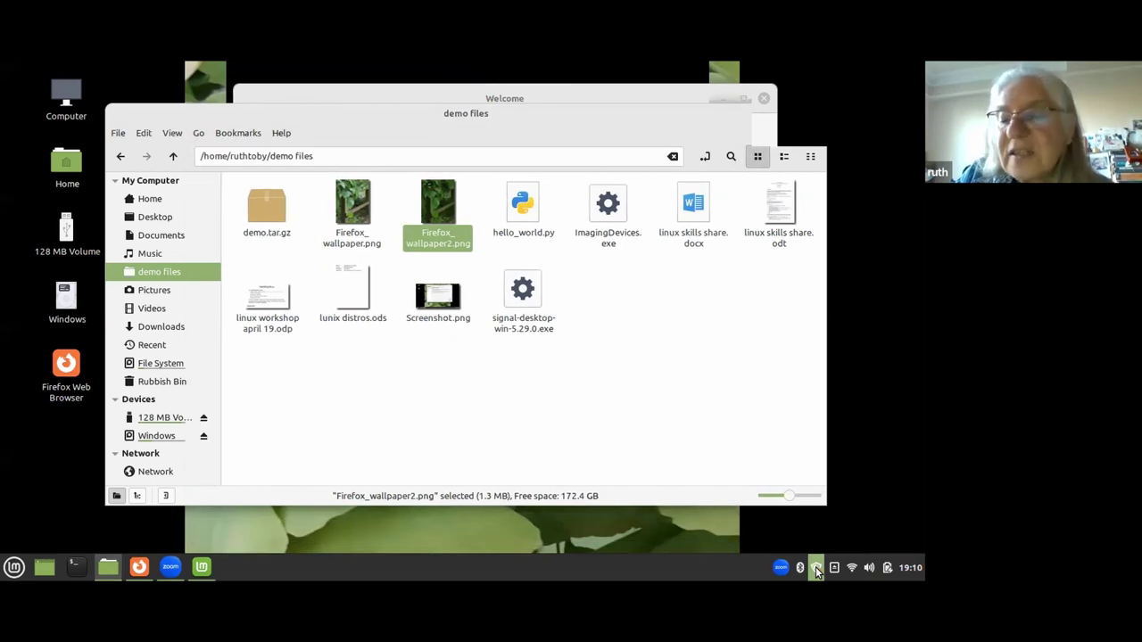
left_click(815, 568)
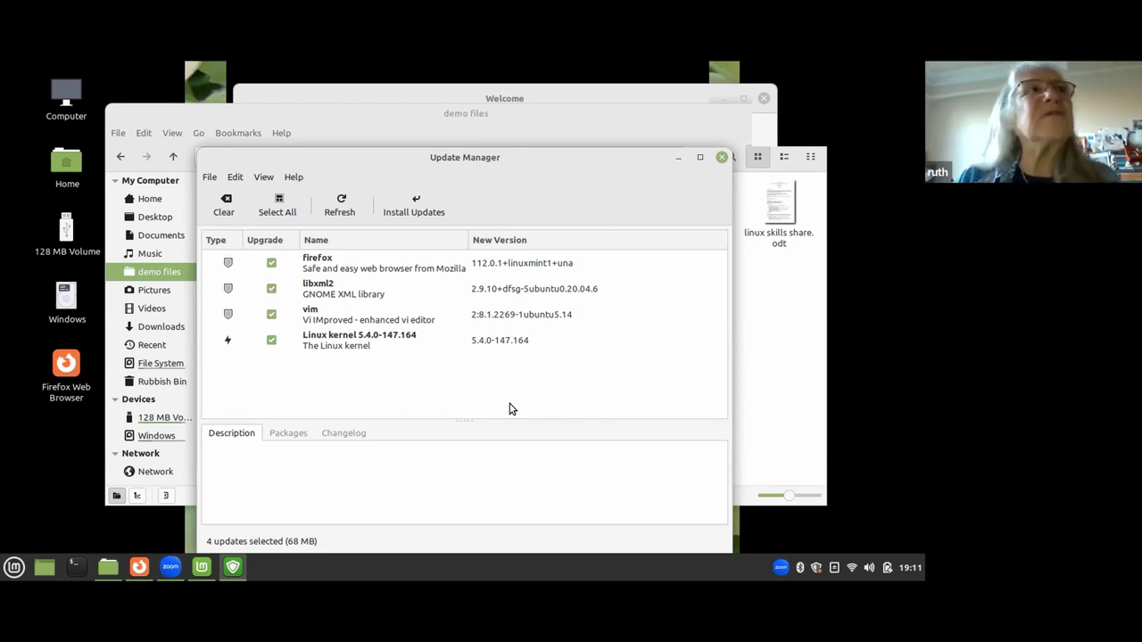
left_click(720, 158)
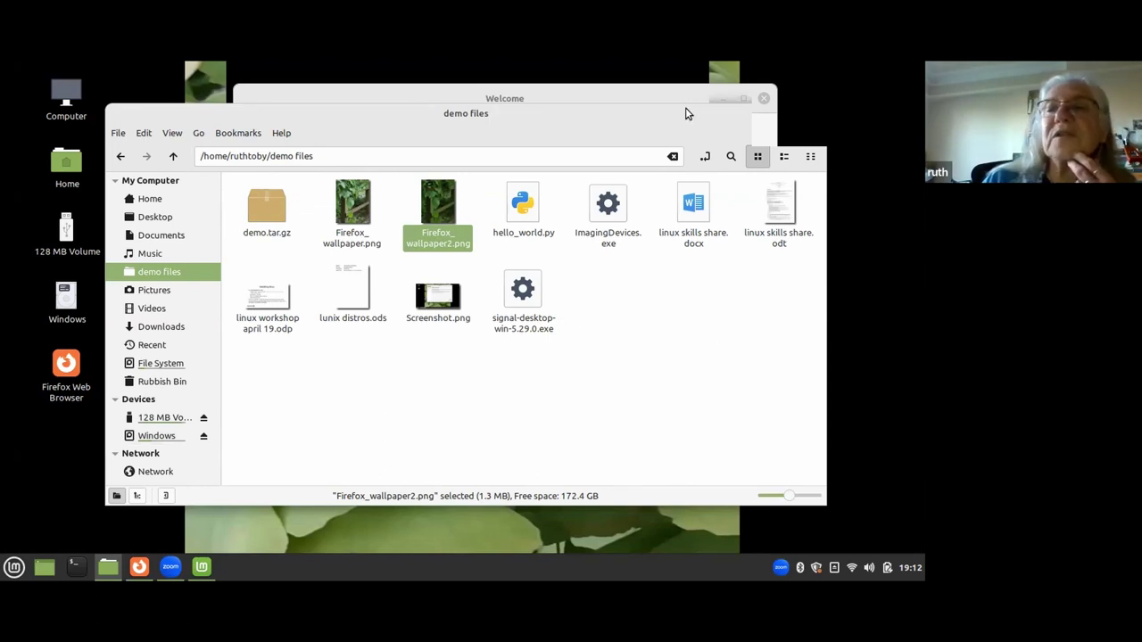
Nudge the demo files window aside and close it to reveal the Welcome screen.
left_click_drag(676, 112, 718, 113)
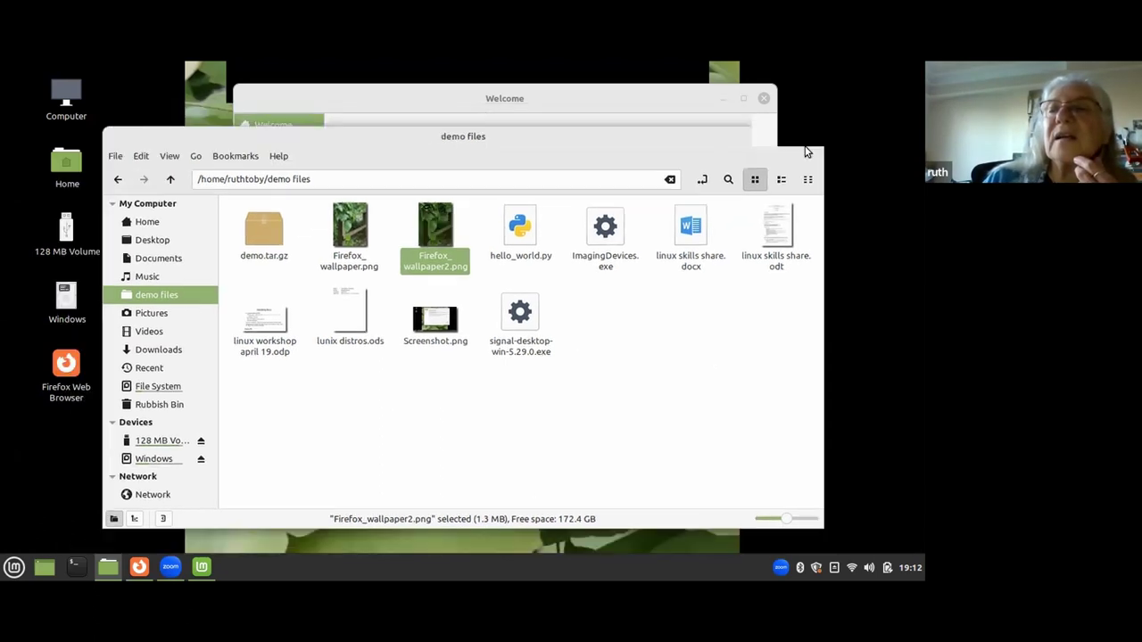
left_click(814, 136)
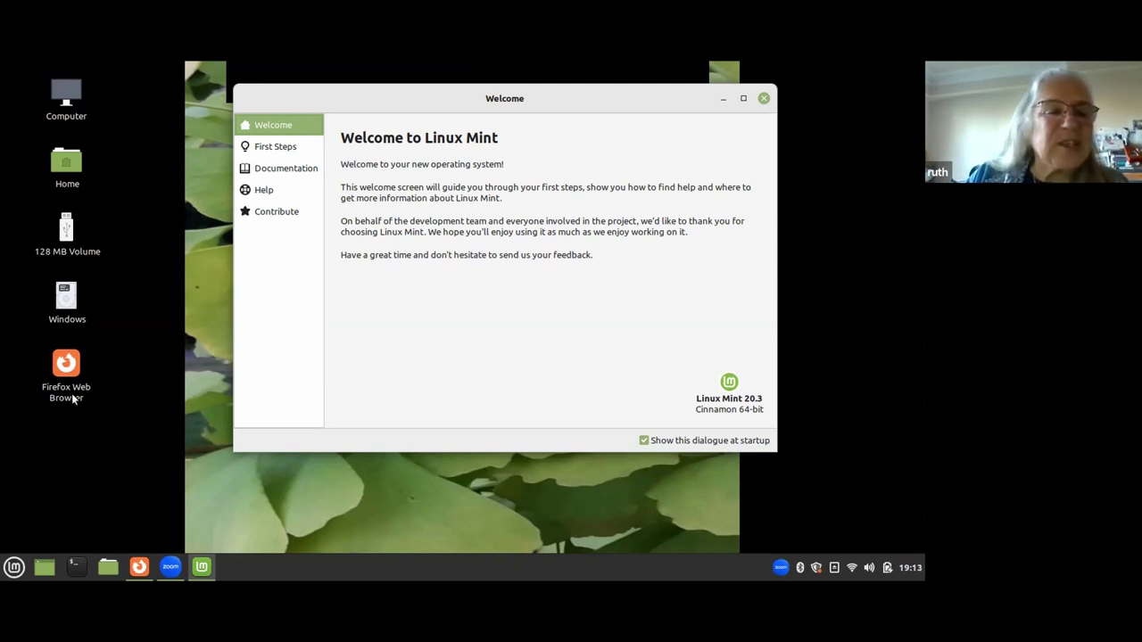
Launch Thunderbird Mail from the Internet category of the Cinnamon menu.
left_click(15, 568)
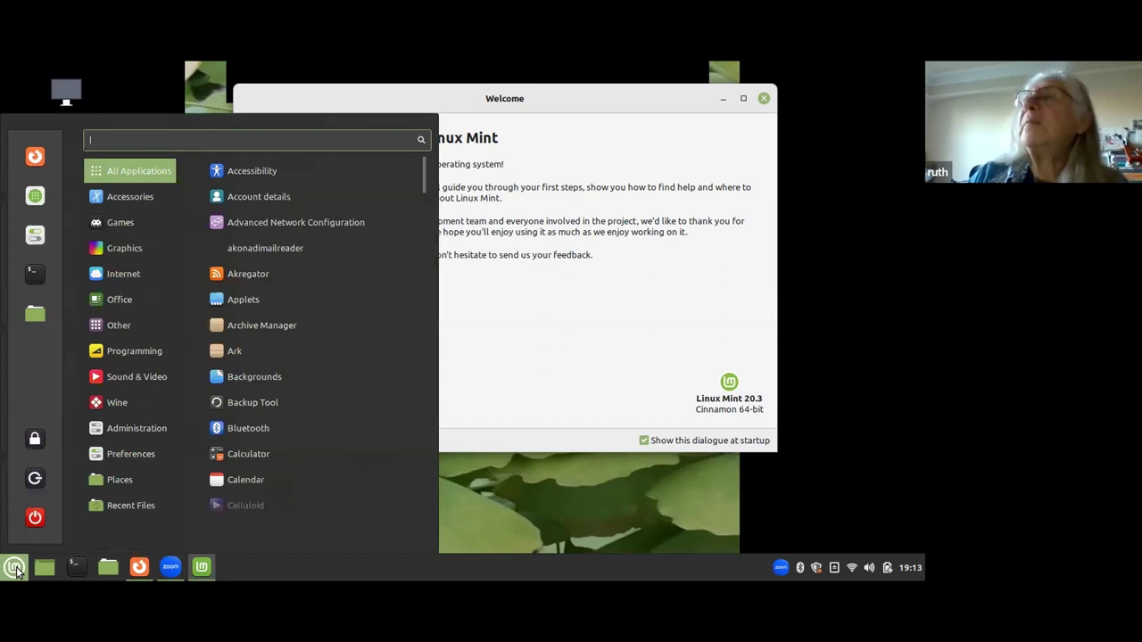
mouse_move(130, 505)
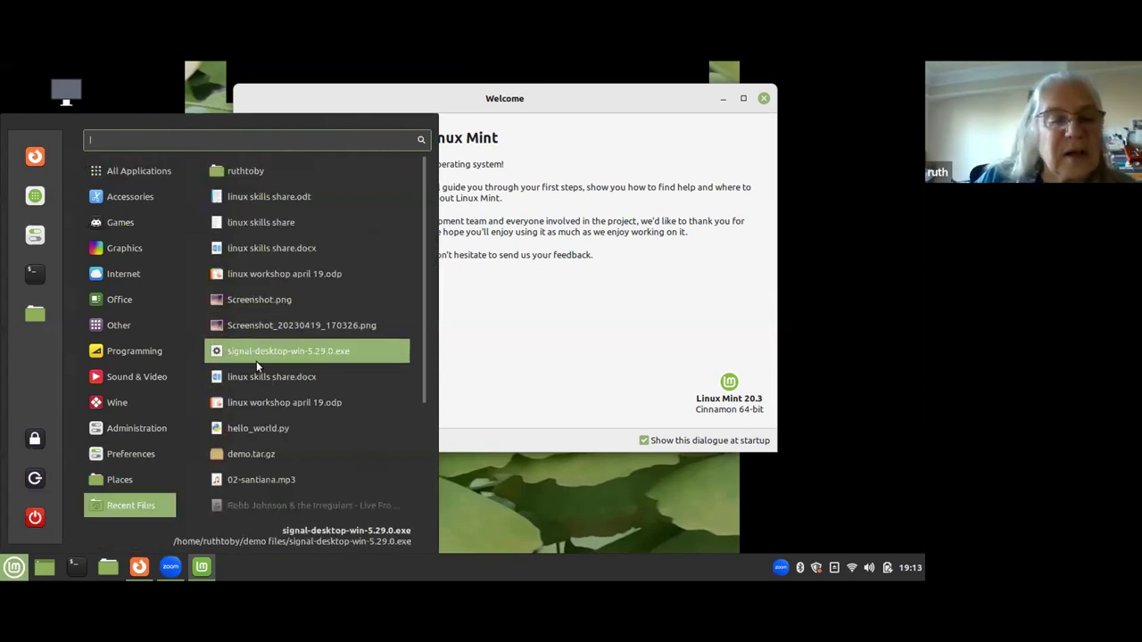
mouse_move(128, 274)
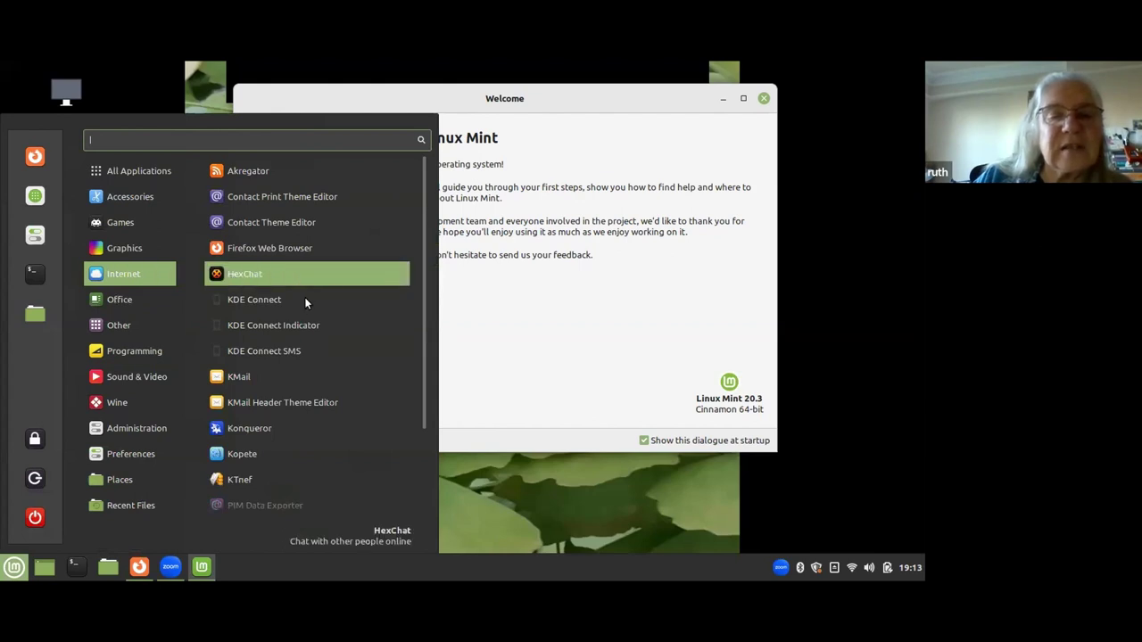
scroll(309, 300, "down", 3)
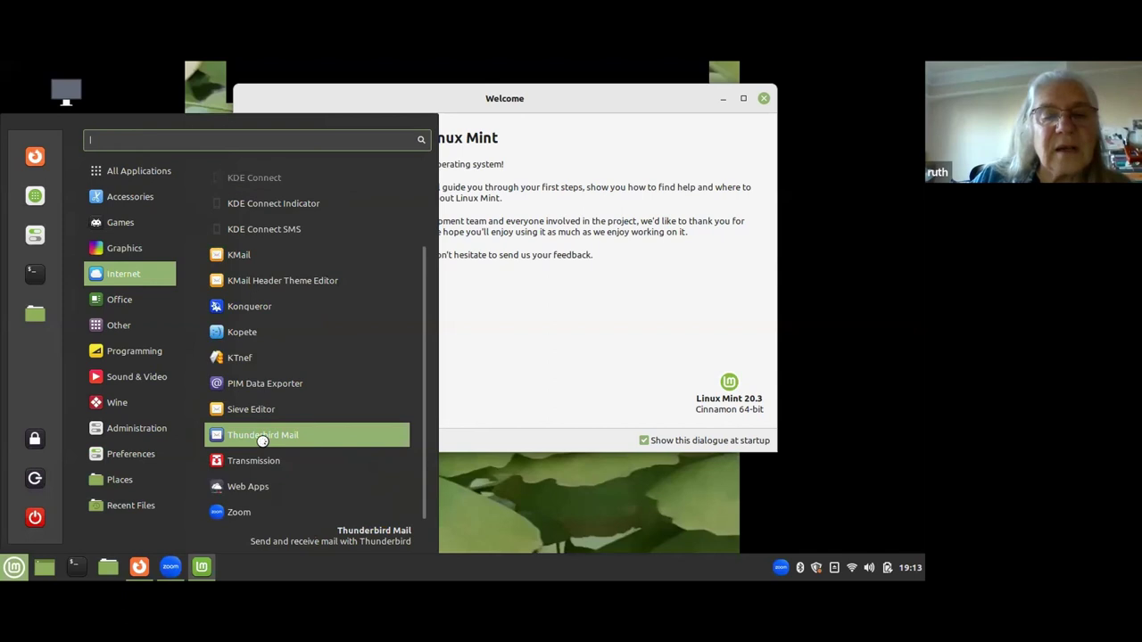
left_click(263, 440)
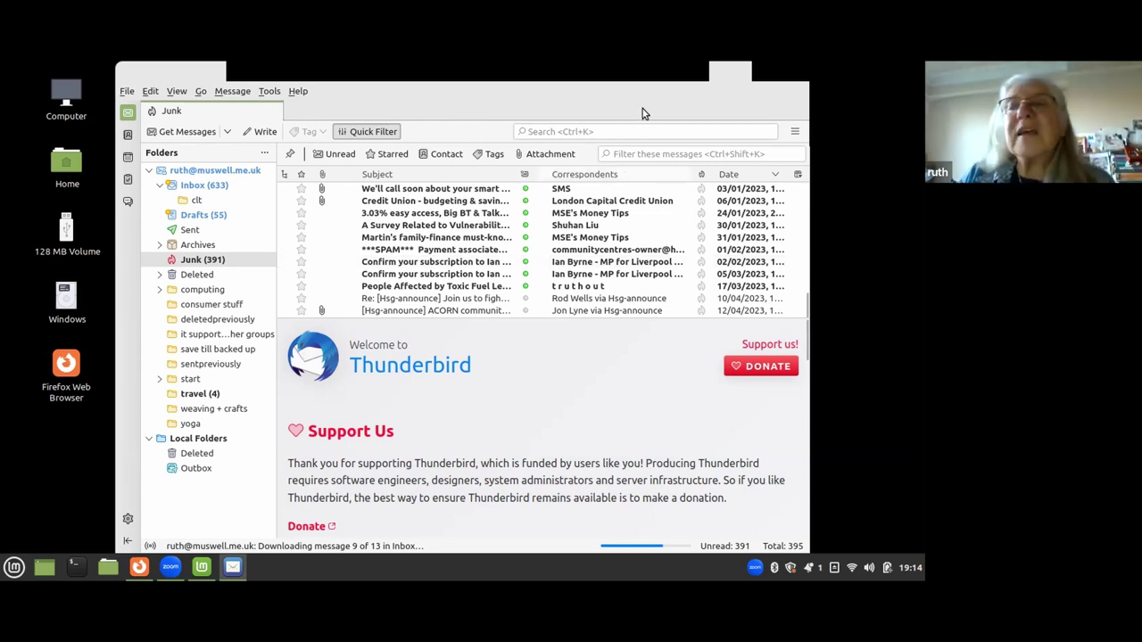
Close the Thunderbird Mail window to return to the Linux Mint Welcome screen.
left_click(799, 73)
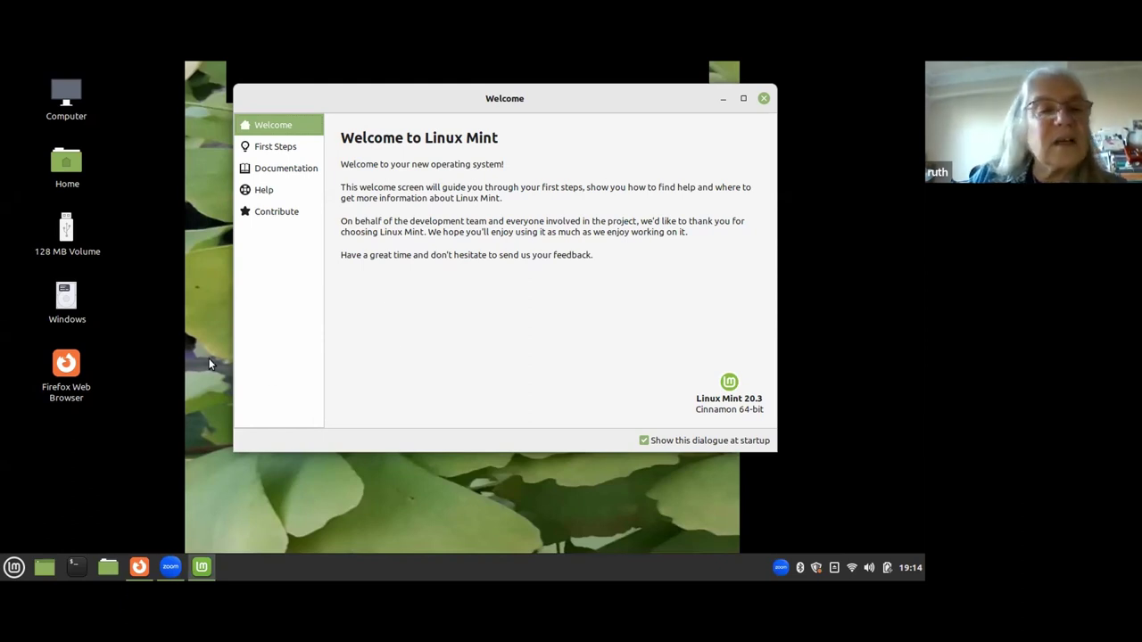
Open the Home folder from the desktop and expand the demo files folder.
left_click(71, 164)
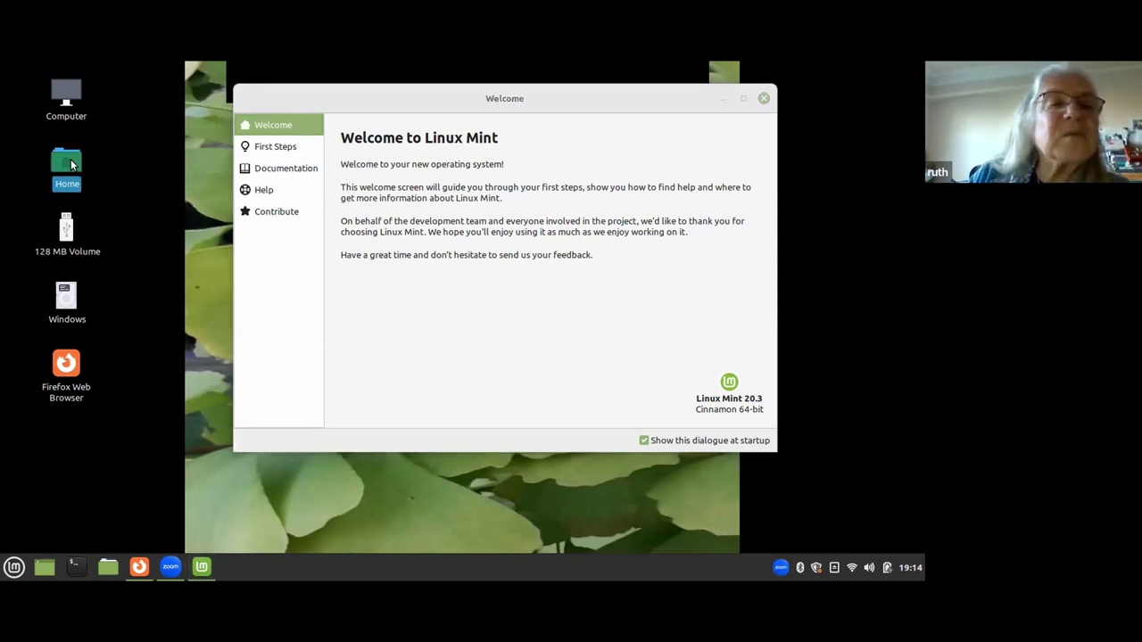
left_click(72, 164)
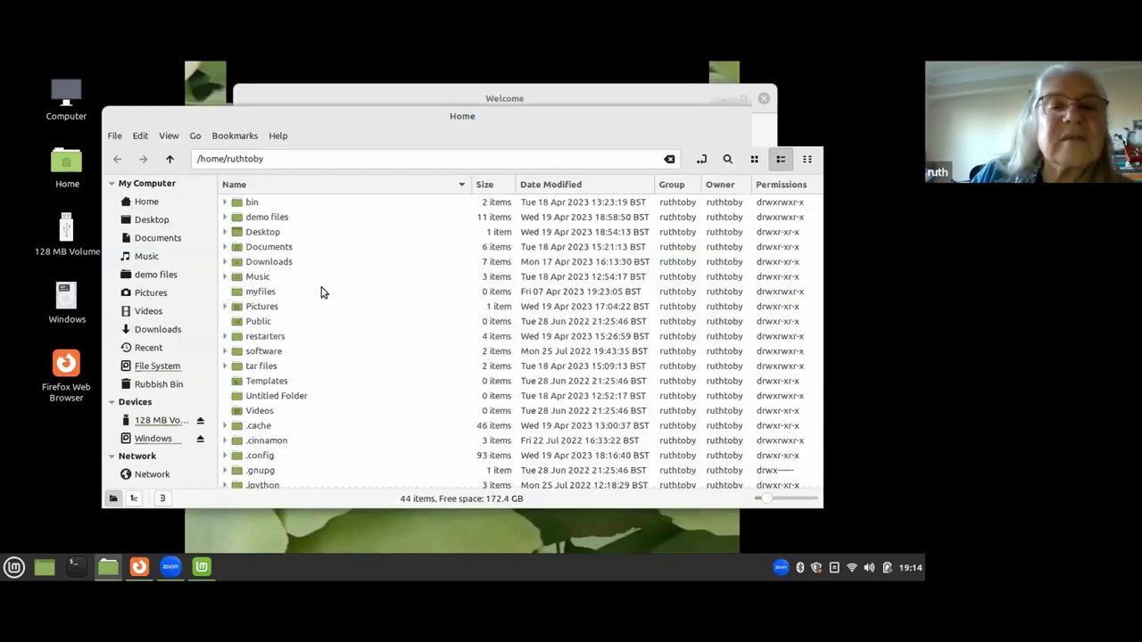
left_click(274, 218)
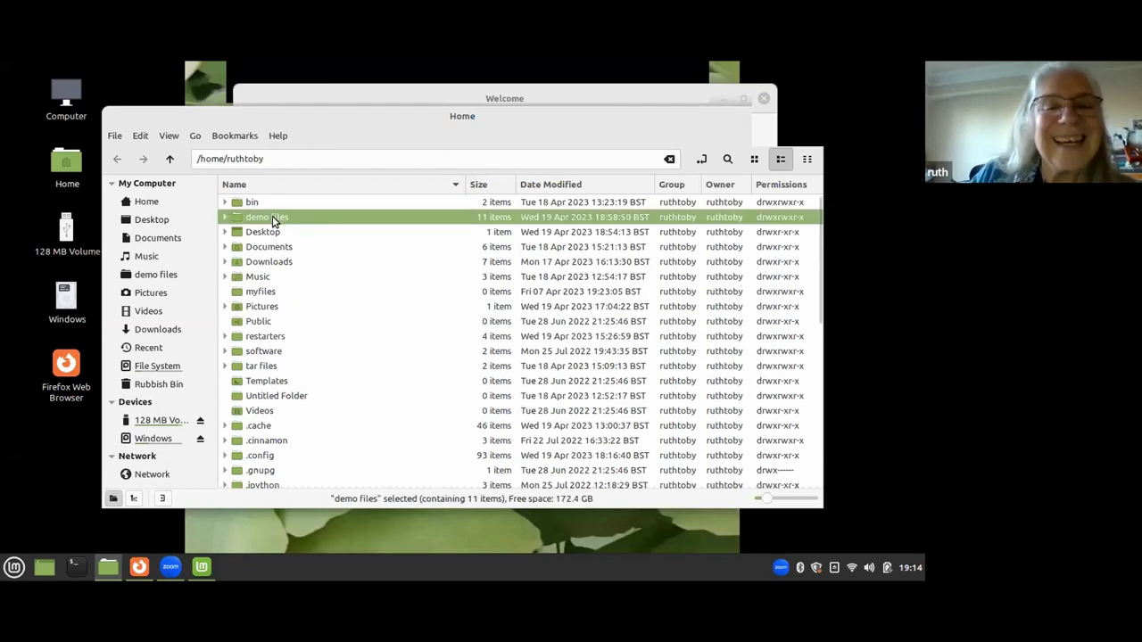
left_click(224, 217)
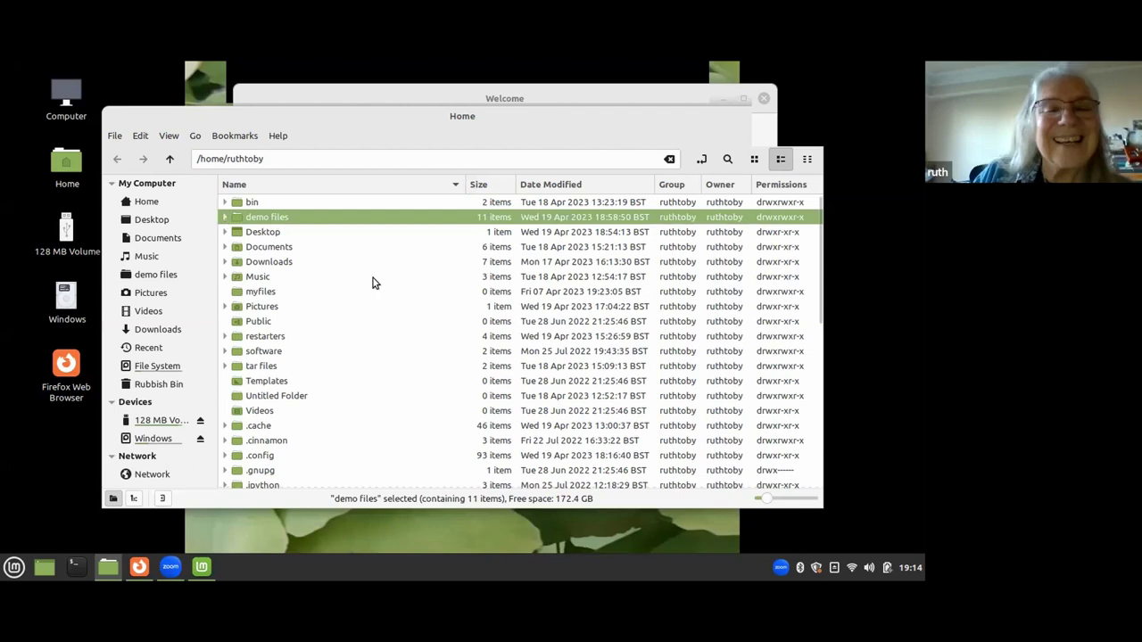
Switch to large icon view, open demo files, and select Firefox_wallpaper.png.
left_click(754, 159)
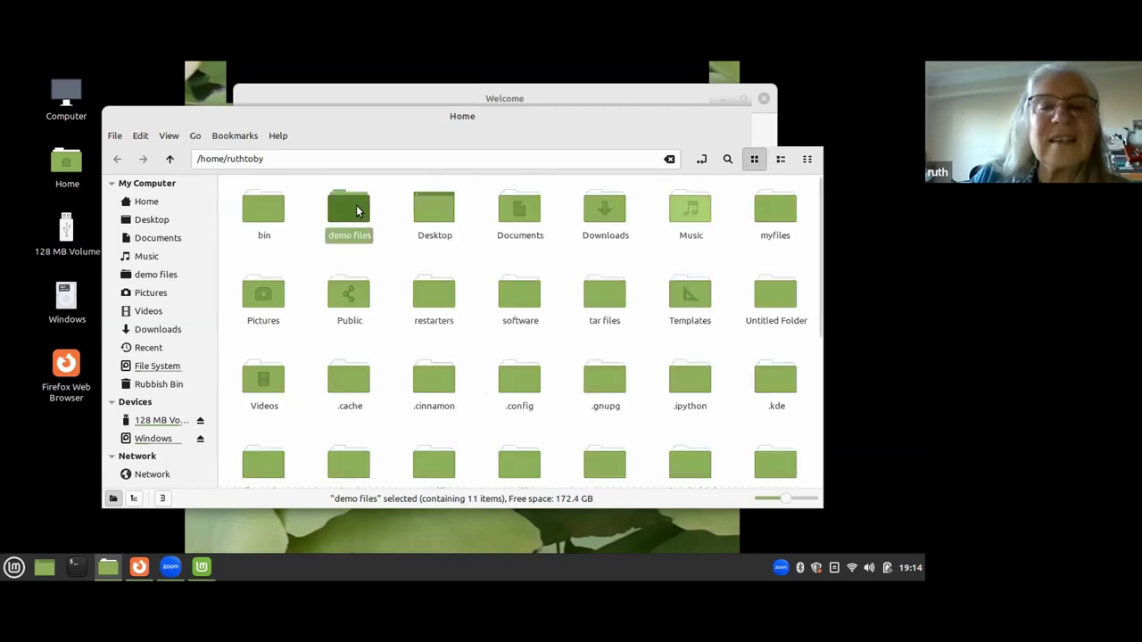
double_click(357, 210)
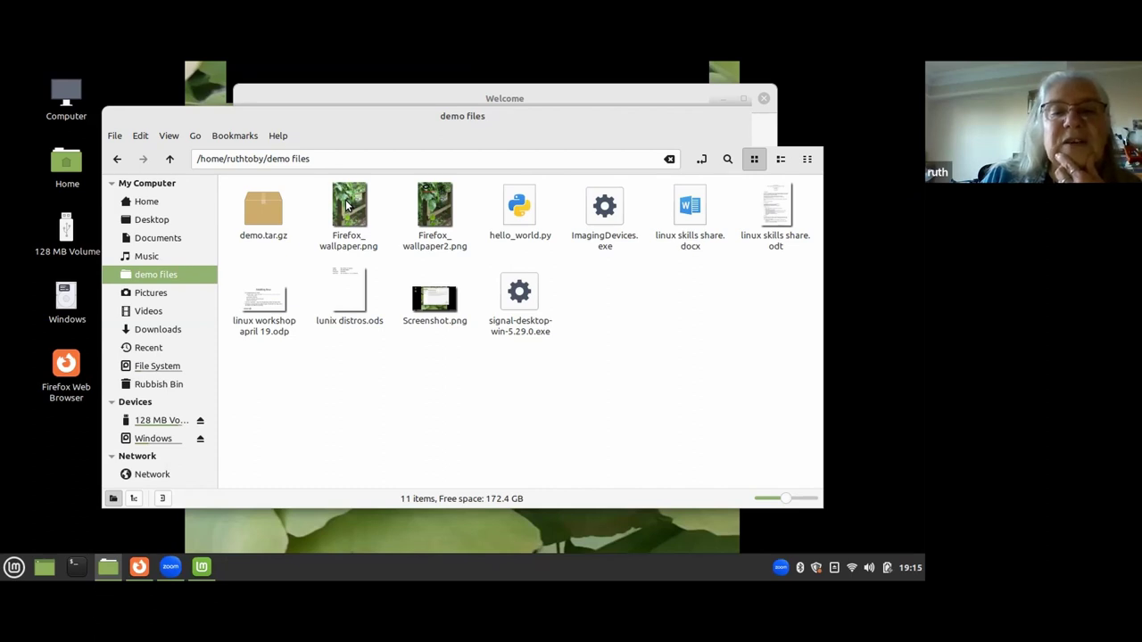
left_click(348, 205)
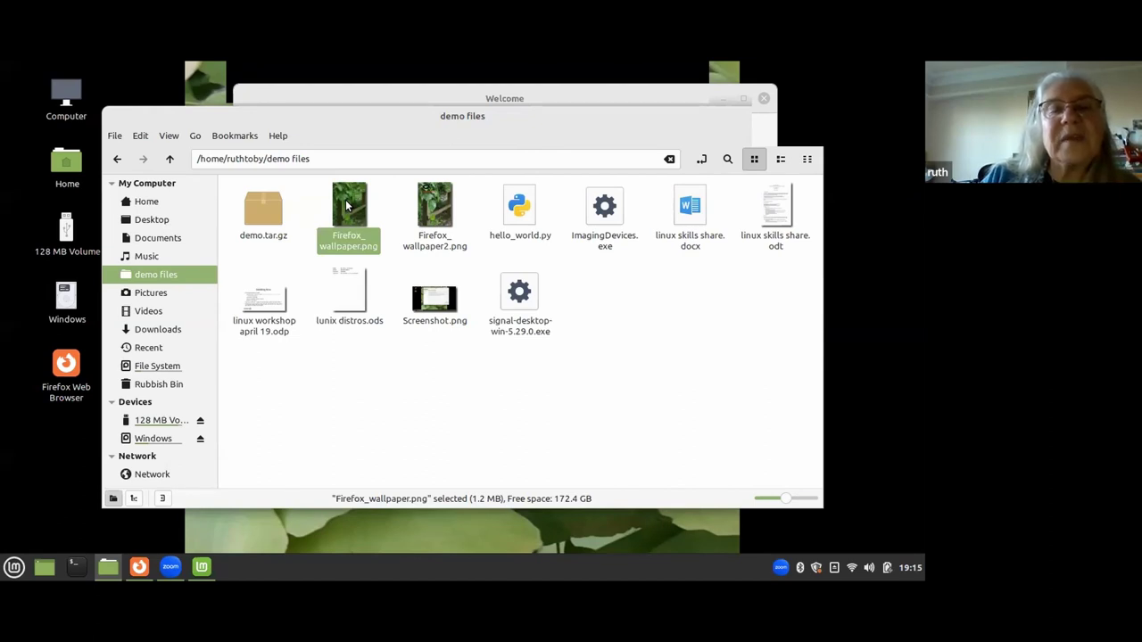
double_click(348, 206)
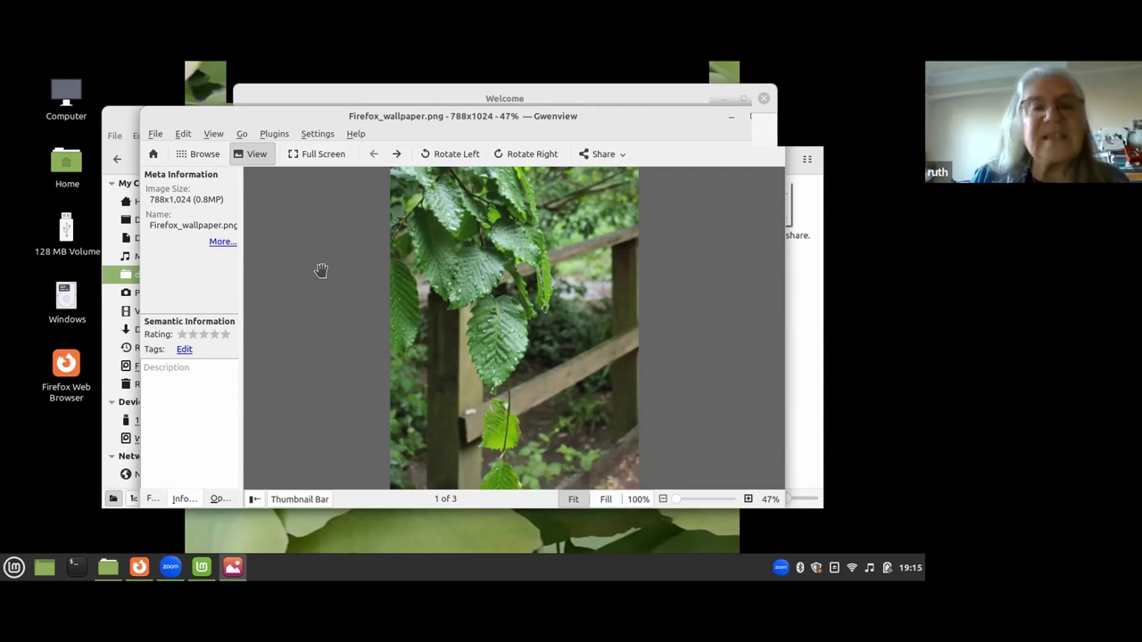
left_click(181, 134)
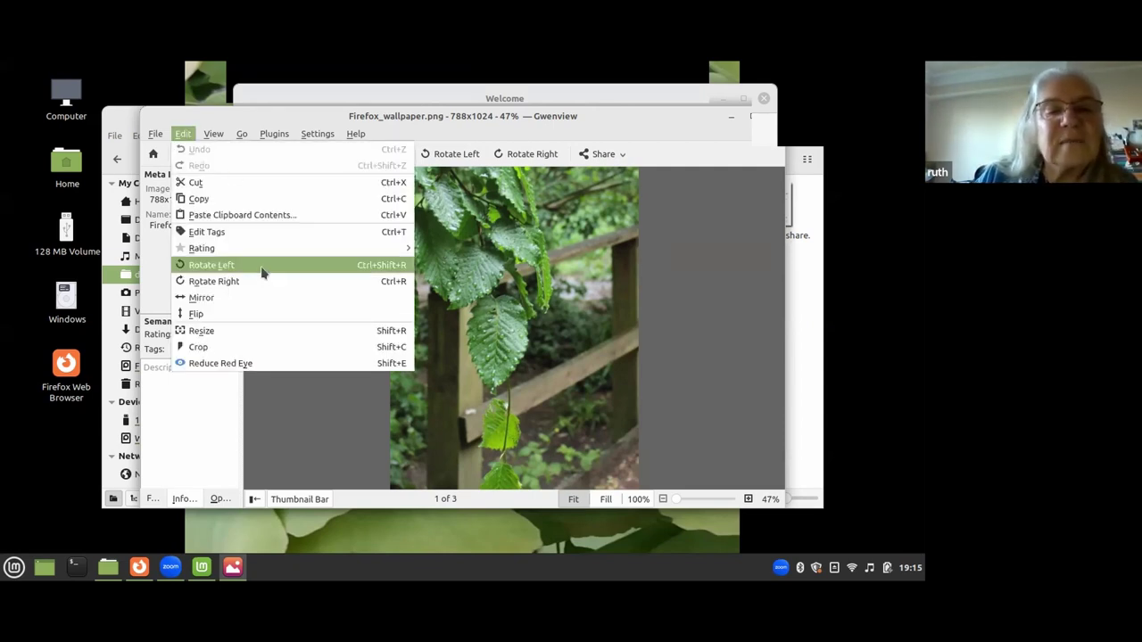
left_click(256, 349)
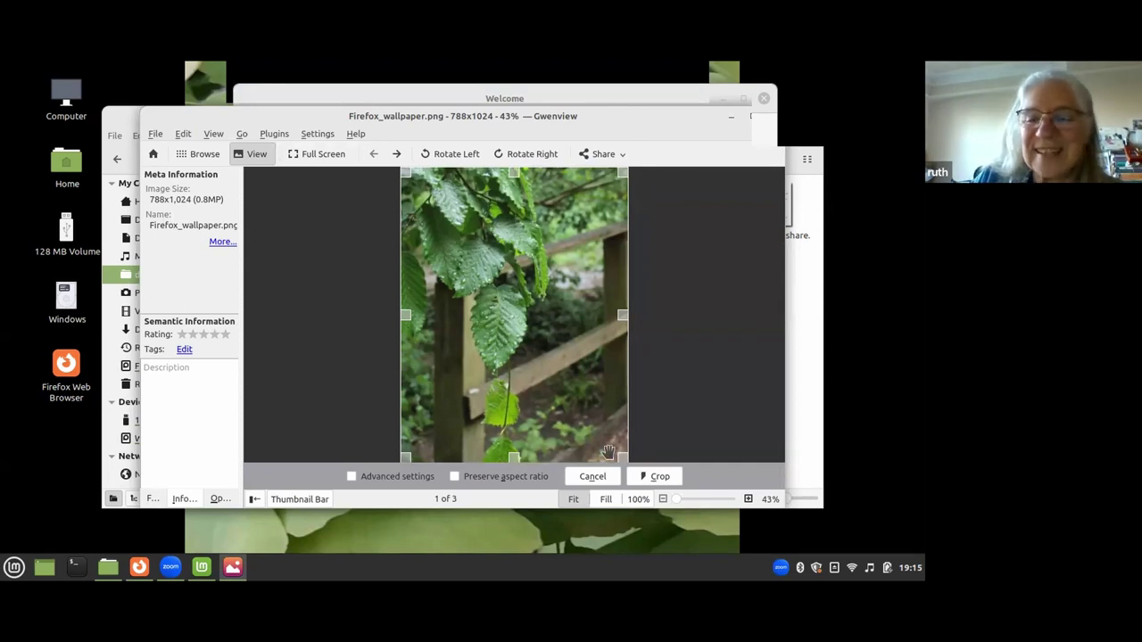
left_click_drag(619, 449, 643, 453)
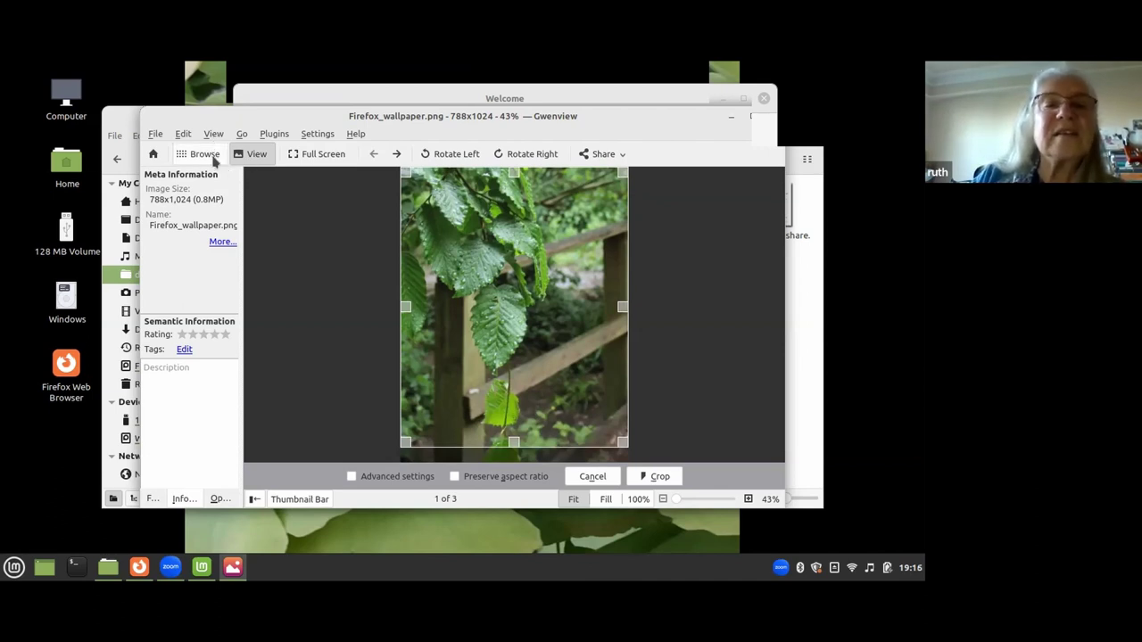
left_click(183, 134)
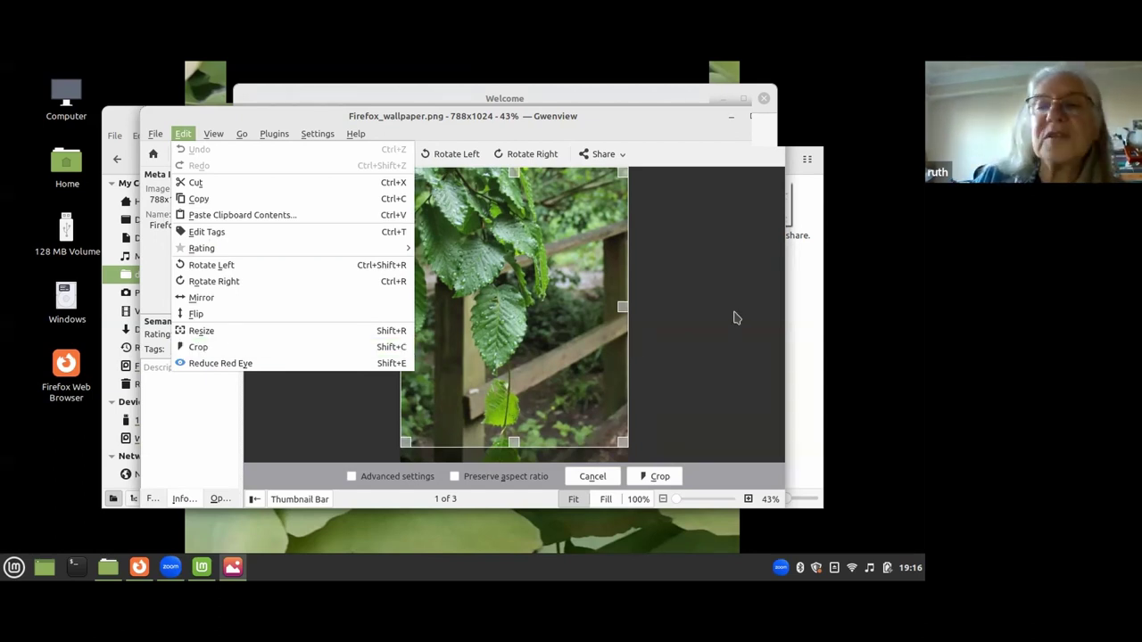
left_click(738, 318)
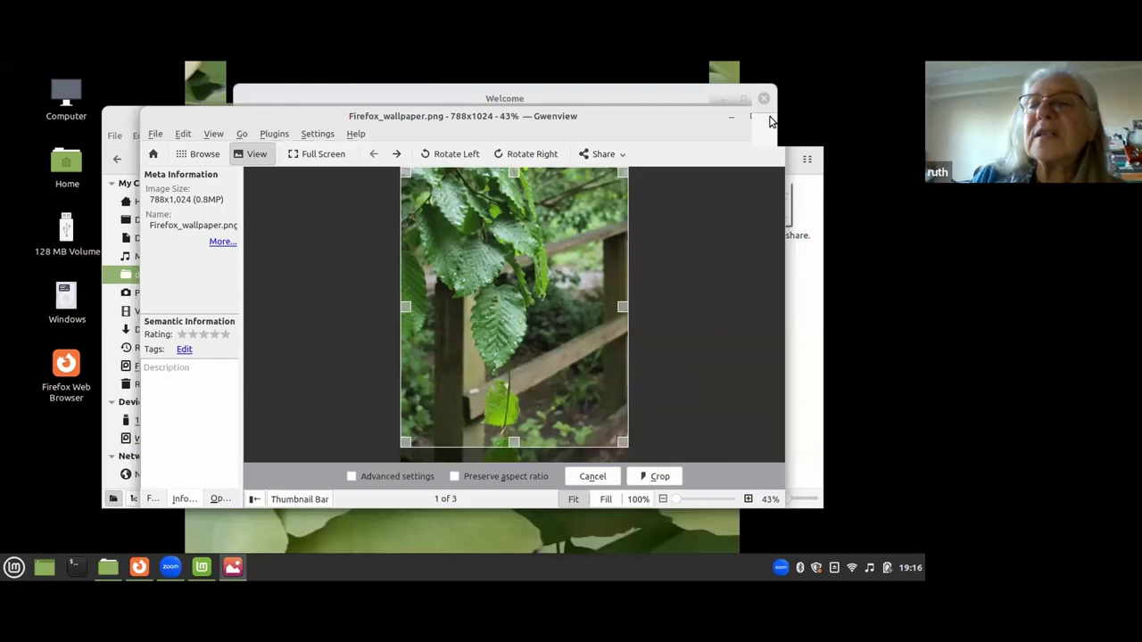
left_click(773, 118)
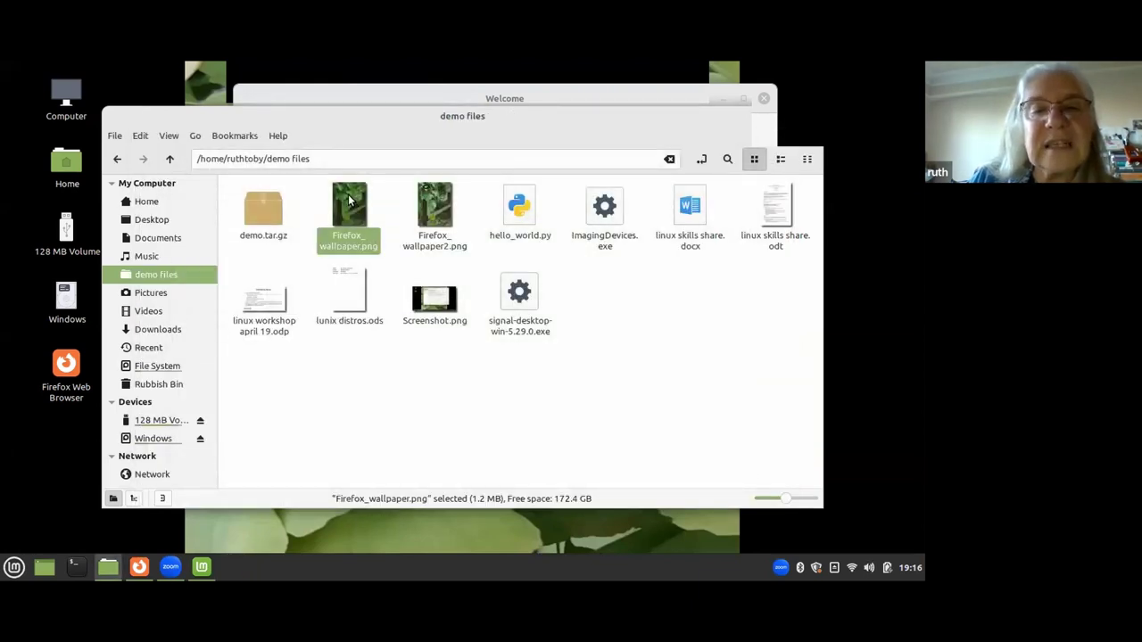
Open Firefox_wallpaper.png with GNU Image Manipulation Program via Open With.
right_click(349, 199)
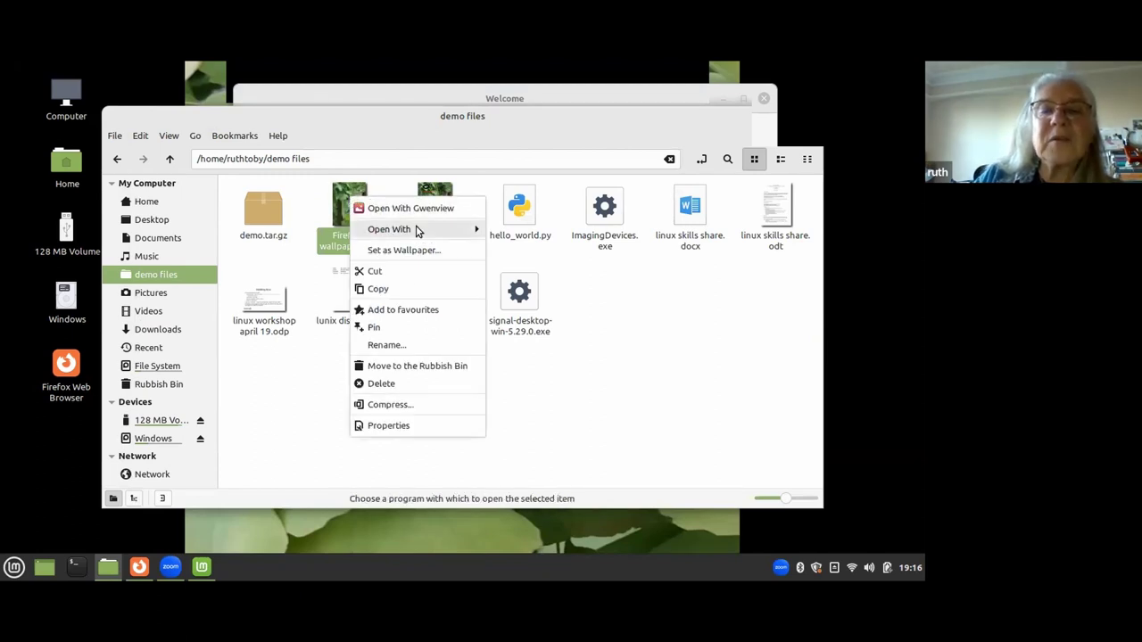
mouse_move(415, 231)
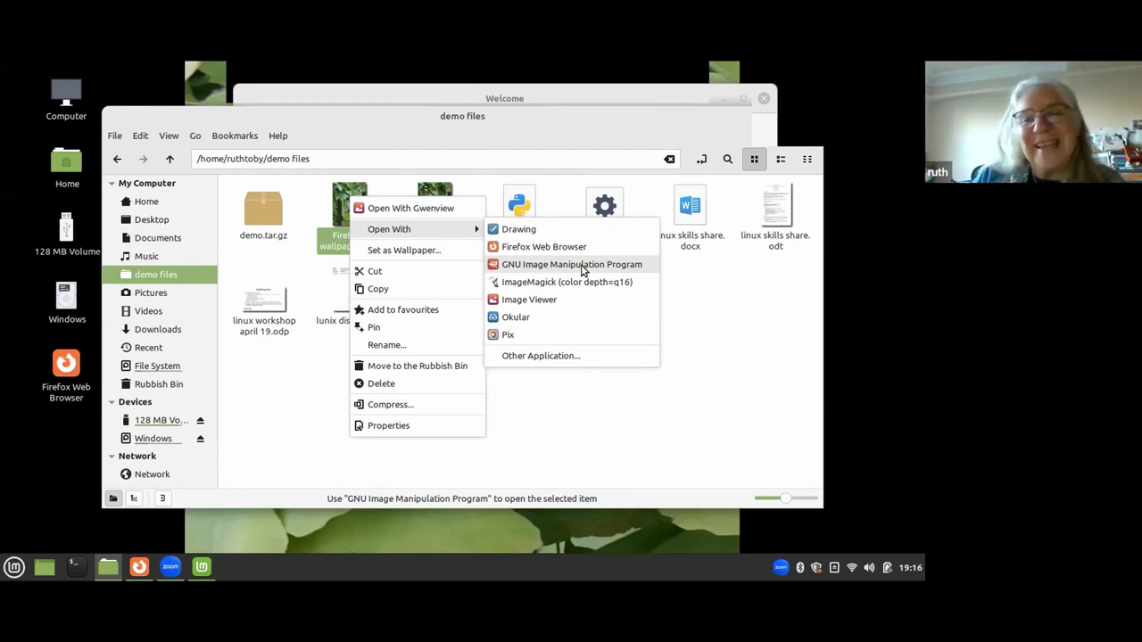
left_click(581, 265)
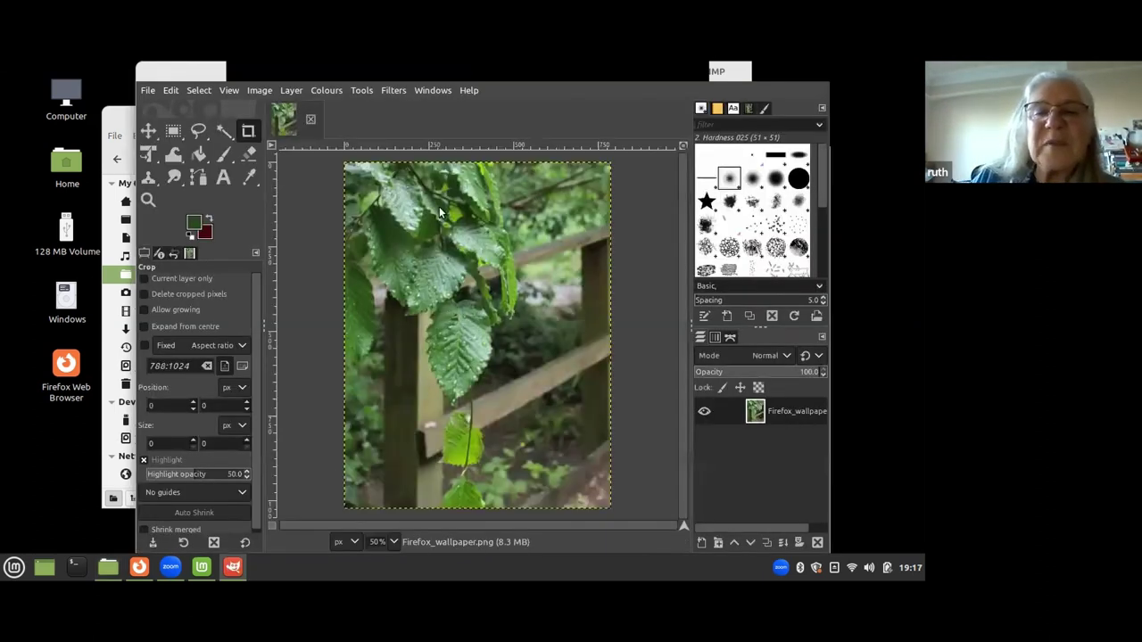
Add a 'hello world' text box over the upper leaves of the photo.
left_click(223, 177)
left_click_drag(413, 225, 526, 294)
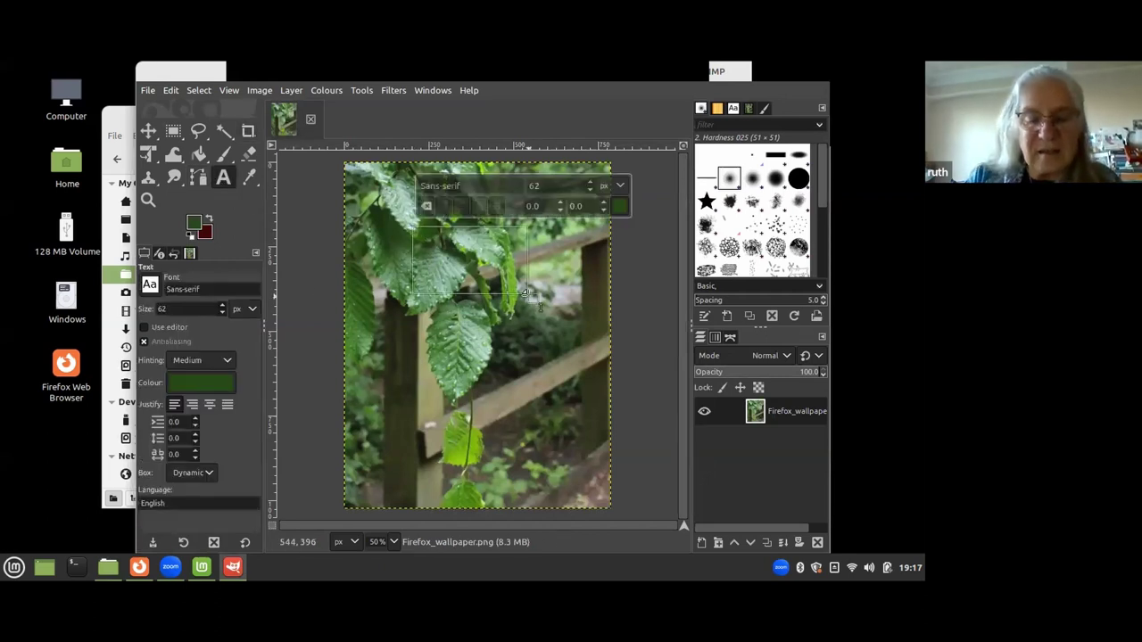
type("hello world")
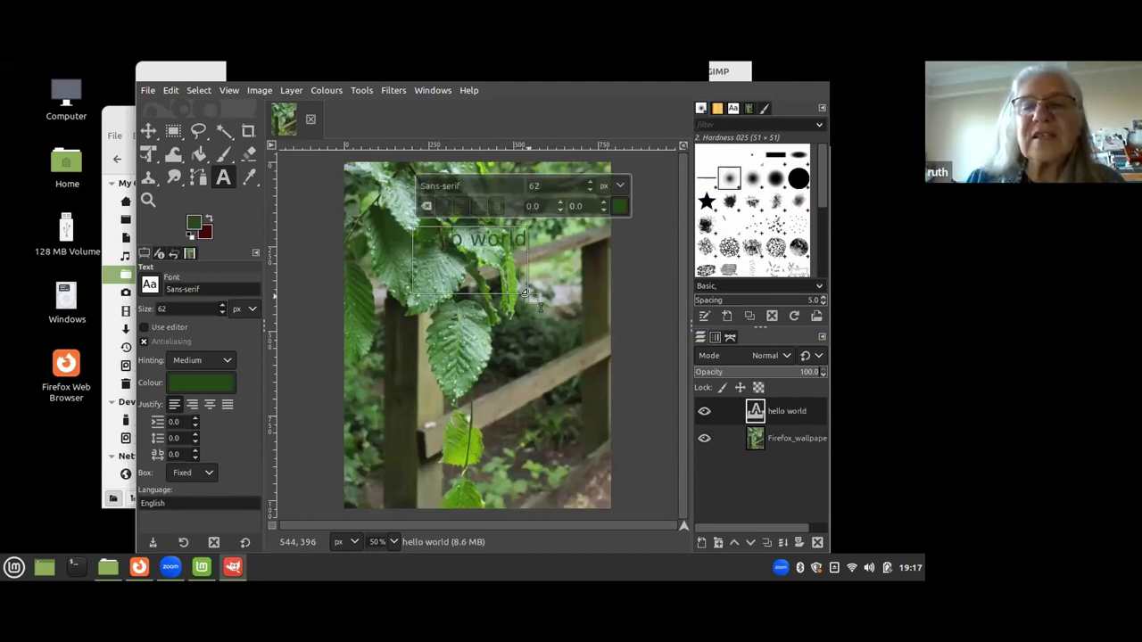
left_click(644, 372)
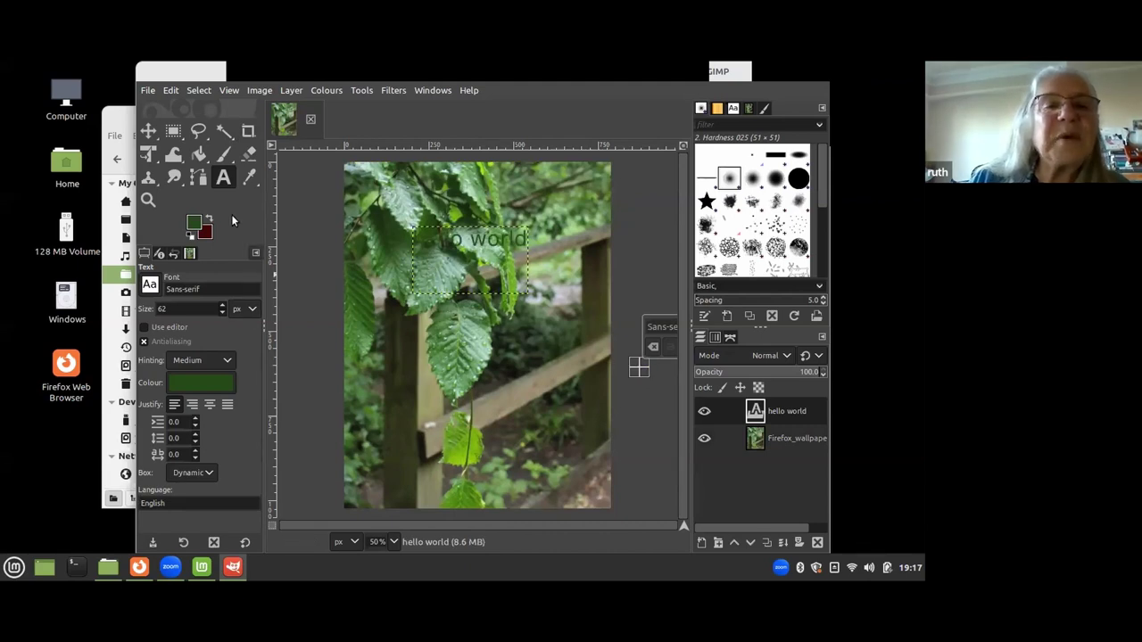
Paint a star mark with the Paintbrush using the 2. Star brush, then browse the Colours menu.
left_click(223, 153)
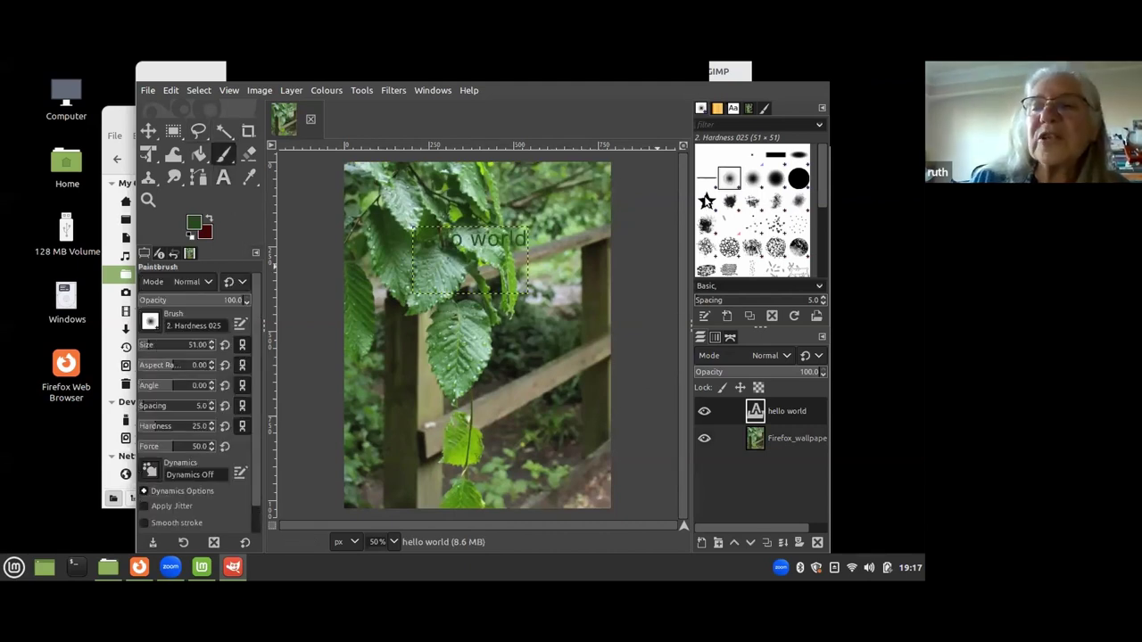
left_click(706, 201)
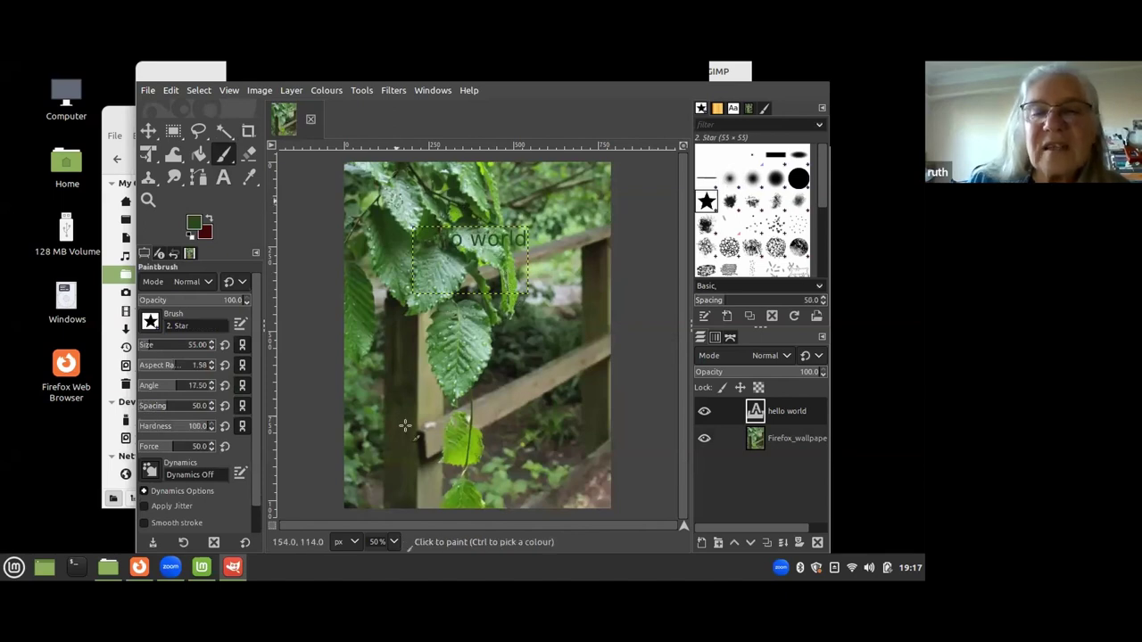
left_click(553, 314)
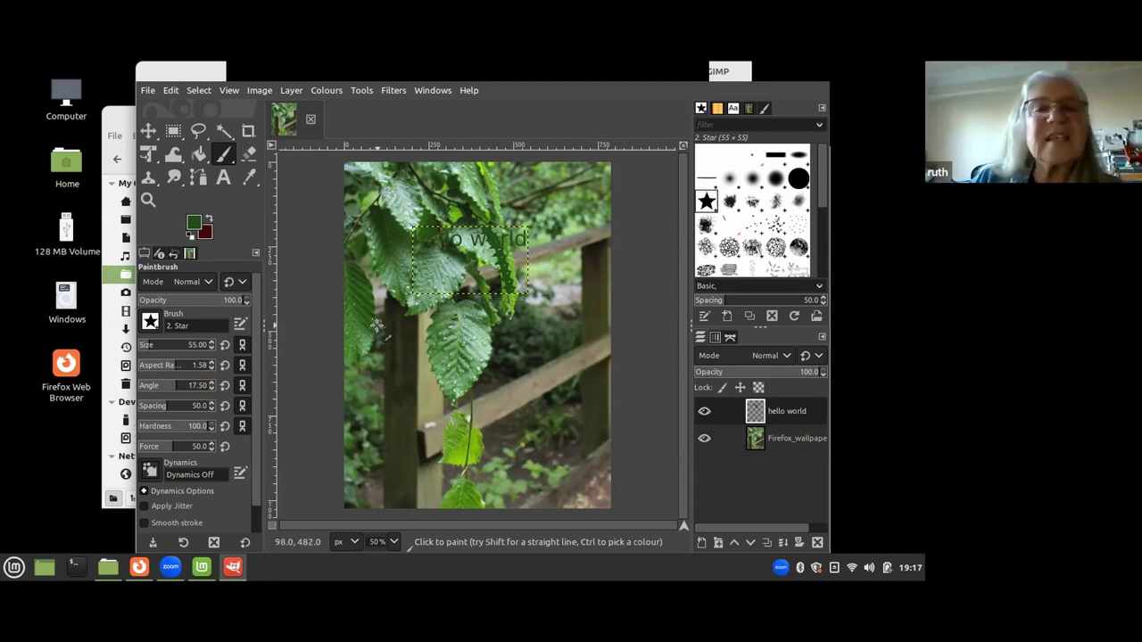
left_click(364, 90)
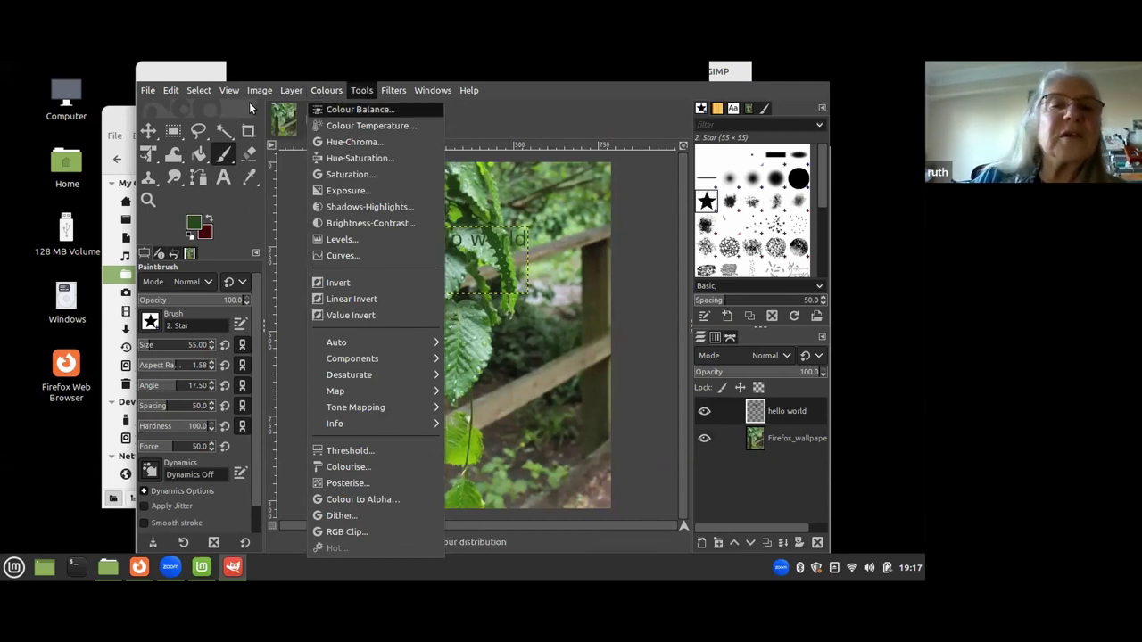
Start saving the image as Firefox_wallpaper.xcf, cancel, and reopen the File menu.
left_click(143, 91)
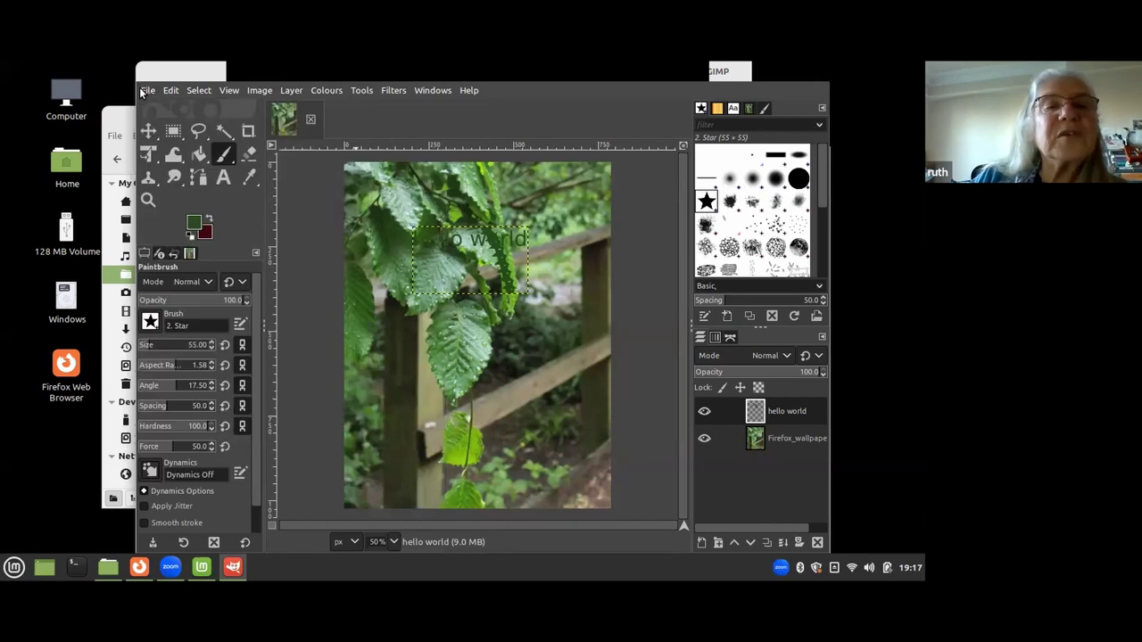
left_click(149, 92)
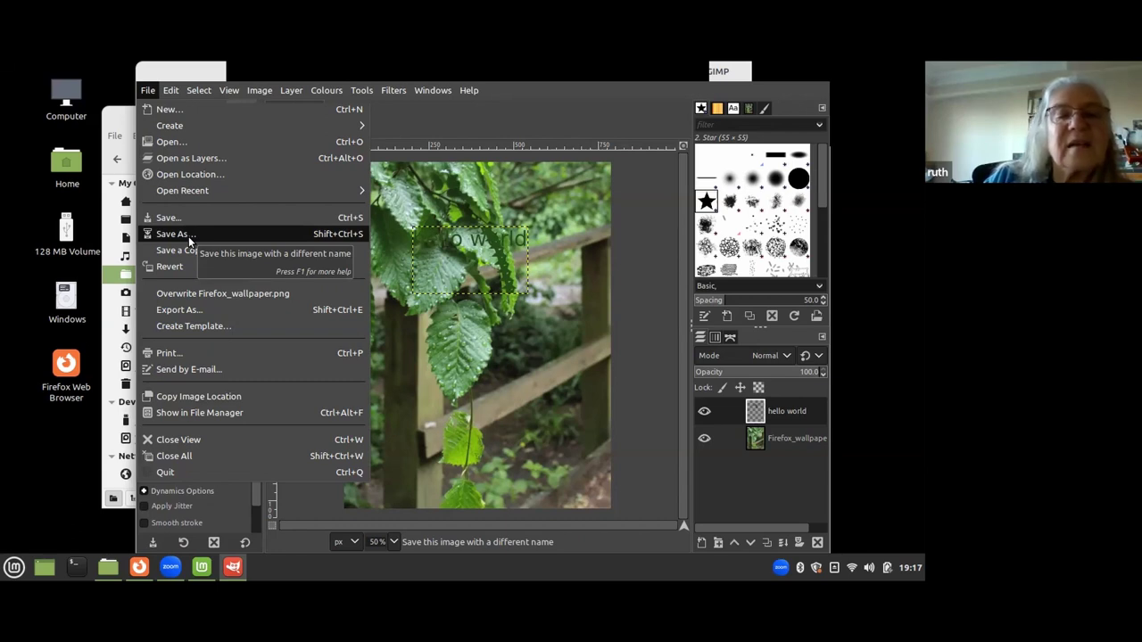
left_click(172, 233)
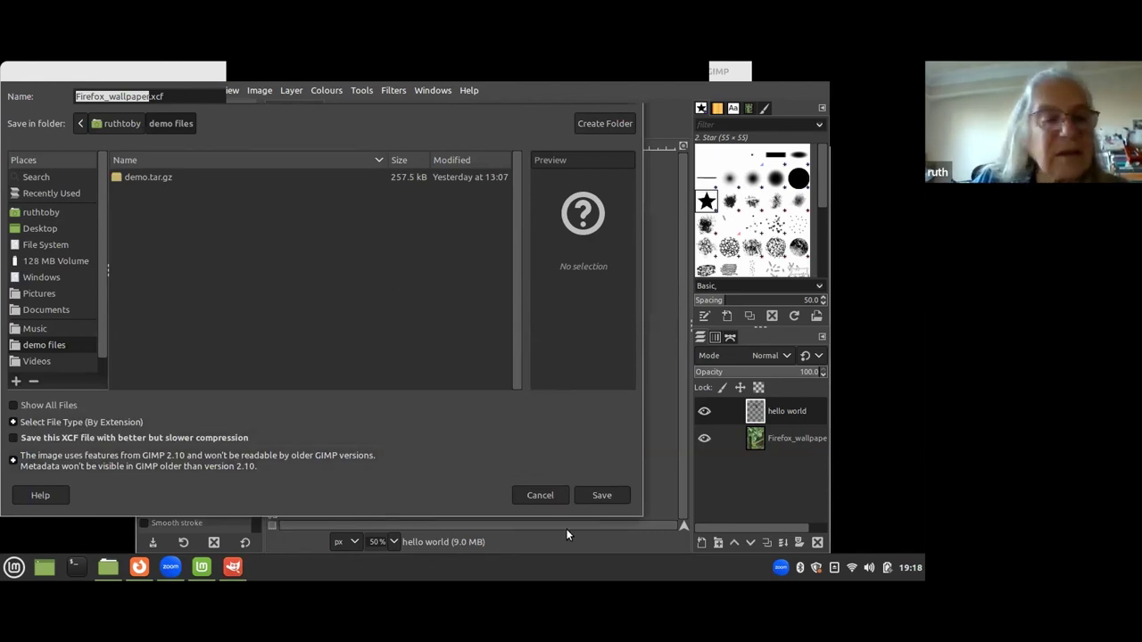
left_click(555, 496)
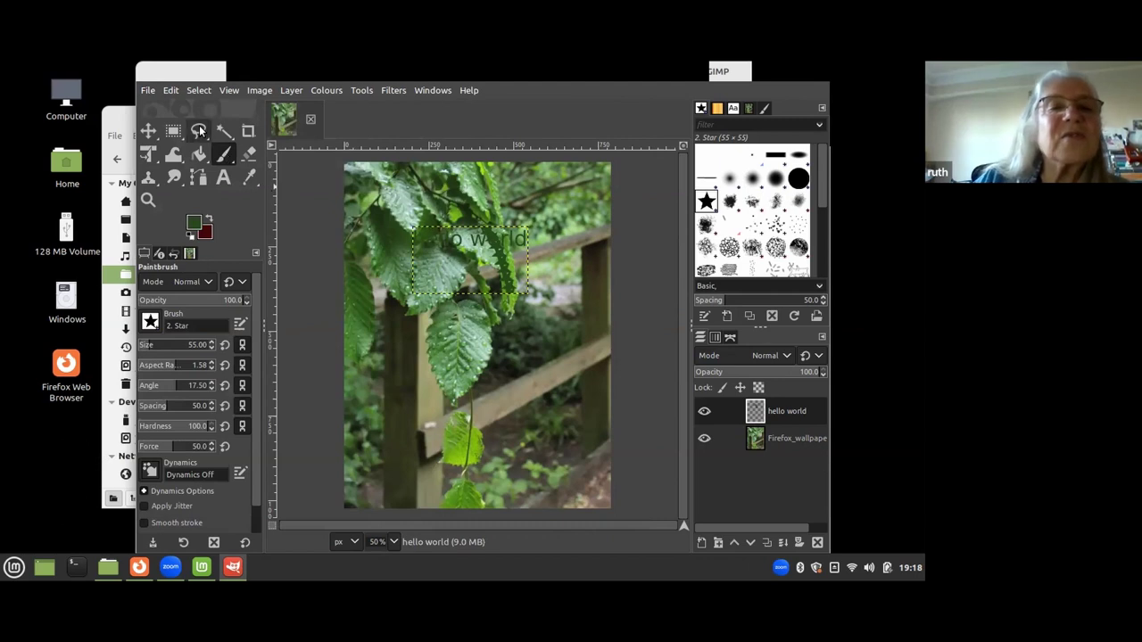
left_click(148, 93)
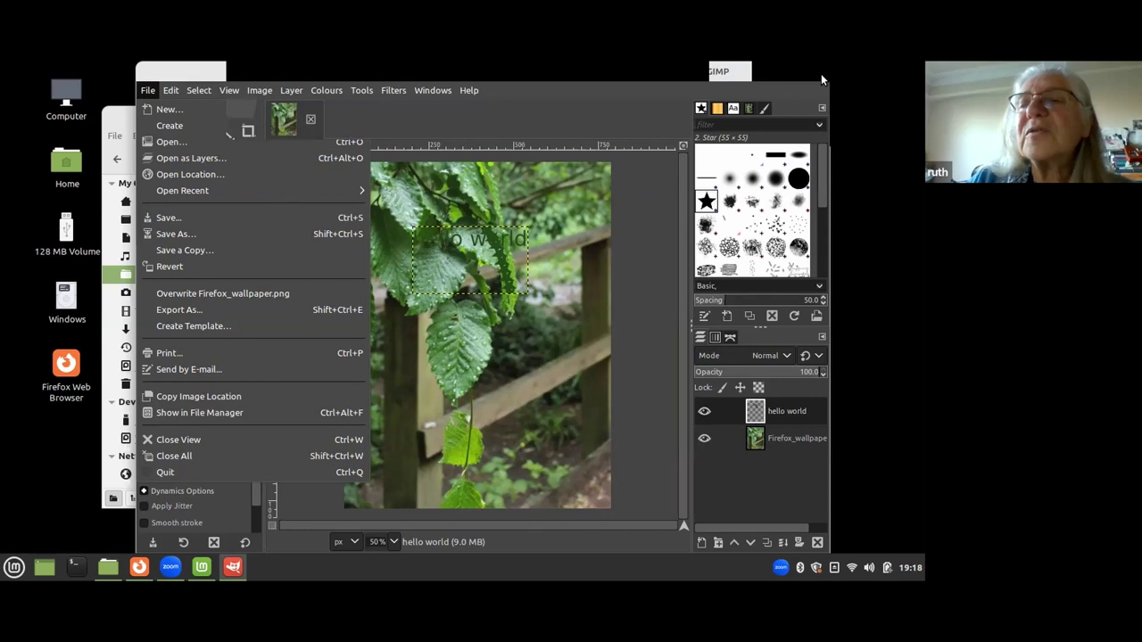
Close GIMP and choose Discard Changes so the hello world edits are dropped.
left_click(822, 80)
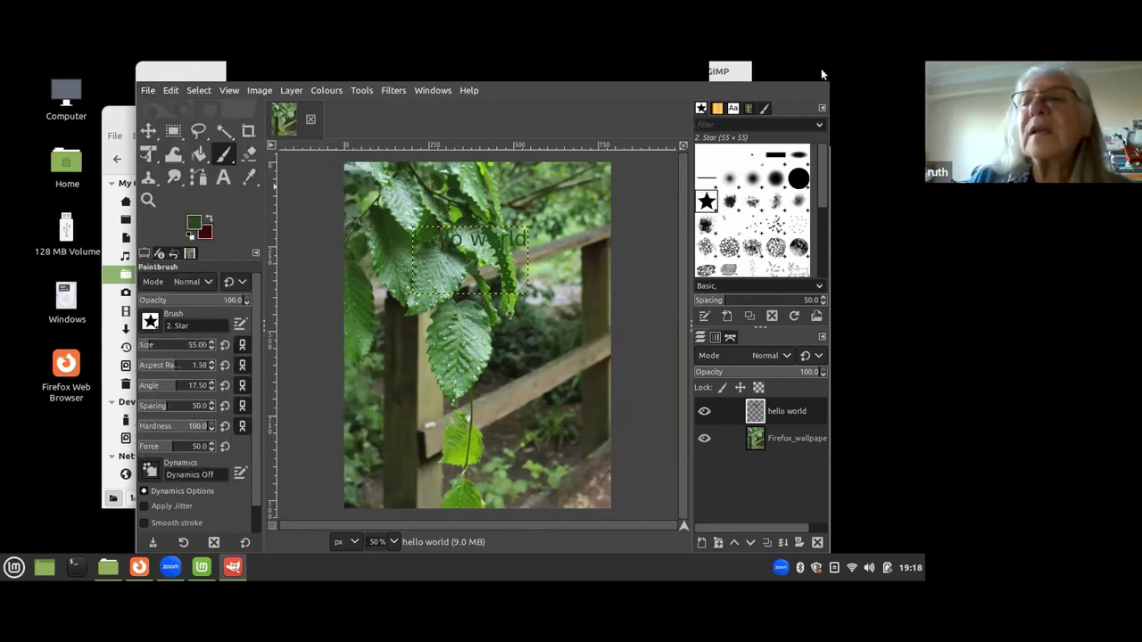
left_click(823, 74)
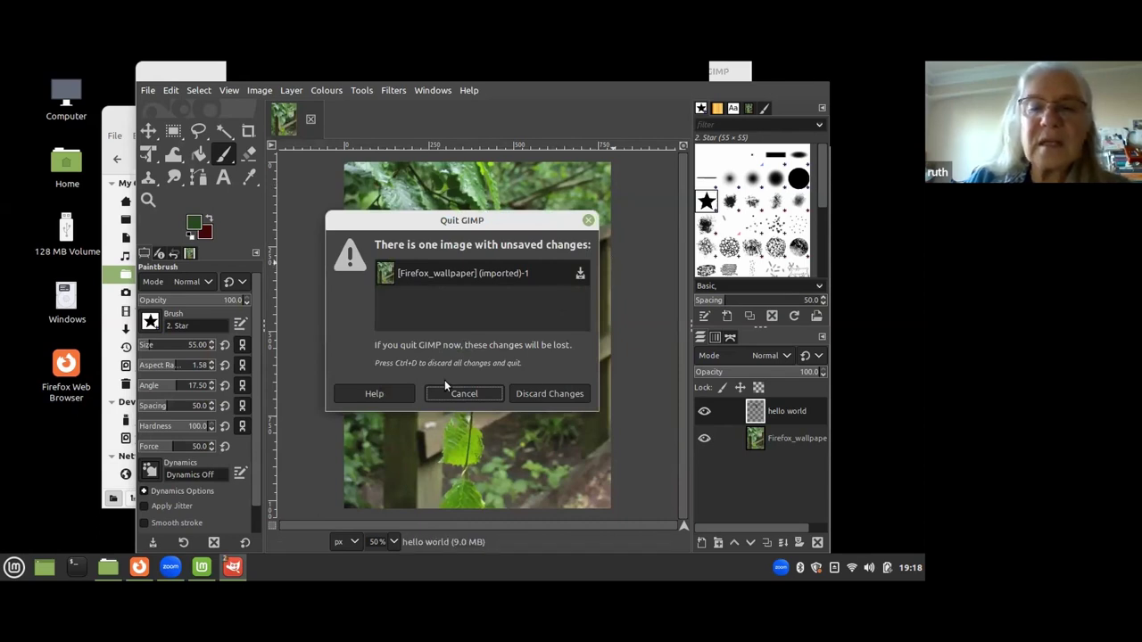
left_click(540, 393)
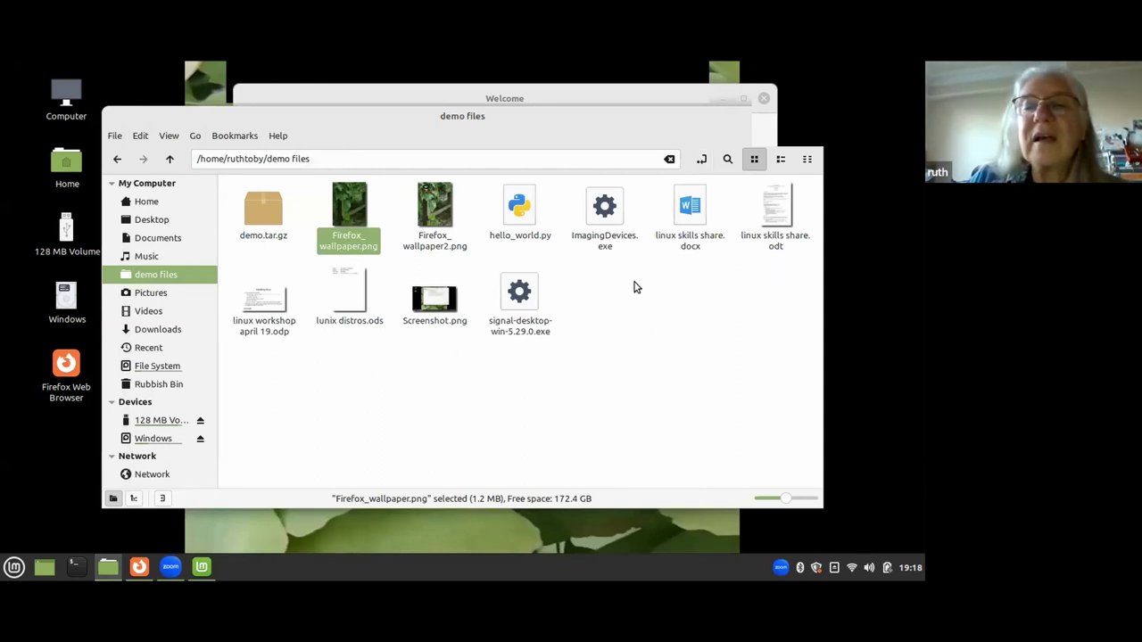
left_click(13, 568)
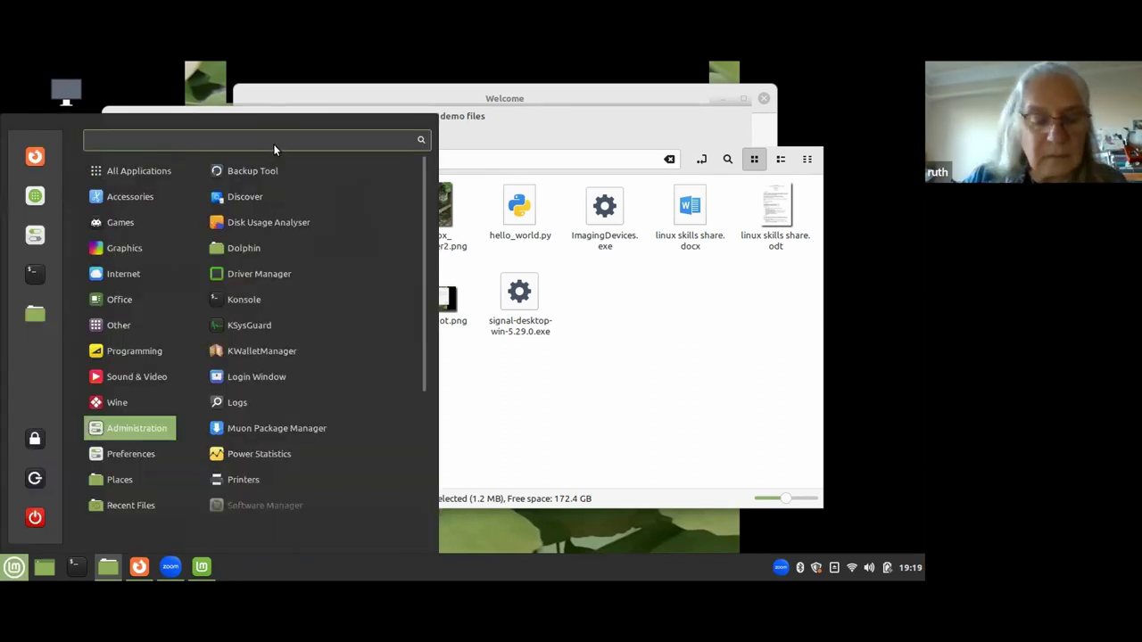
type("pdf")
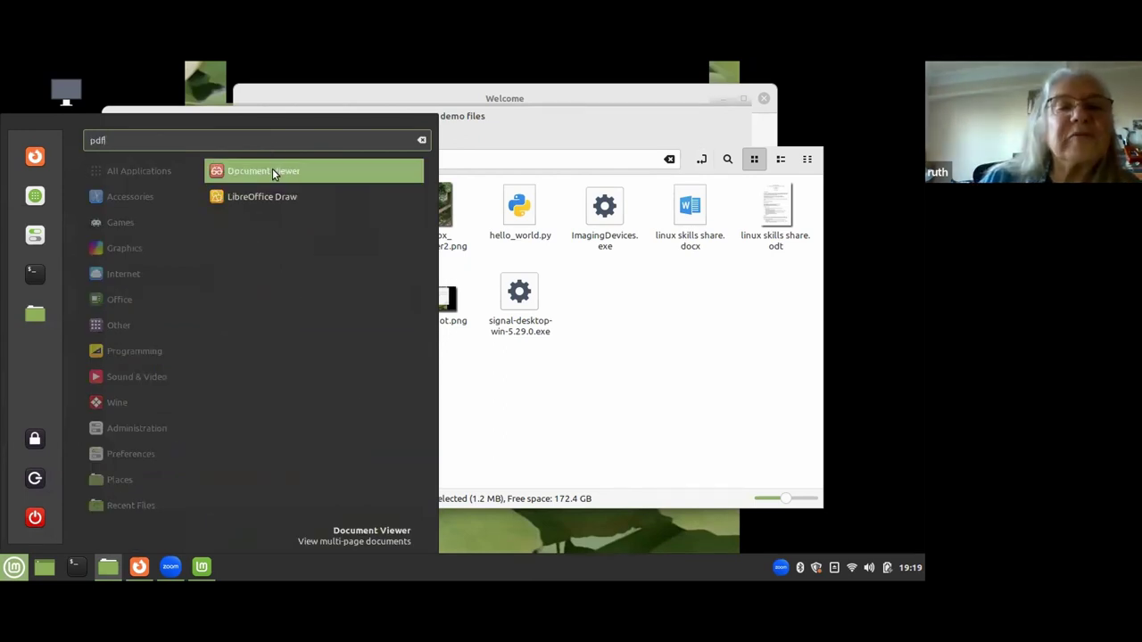
left_click(272, 170)
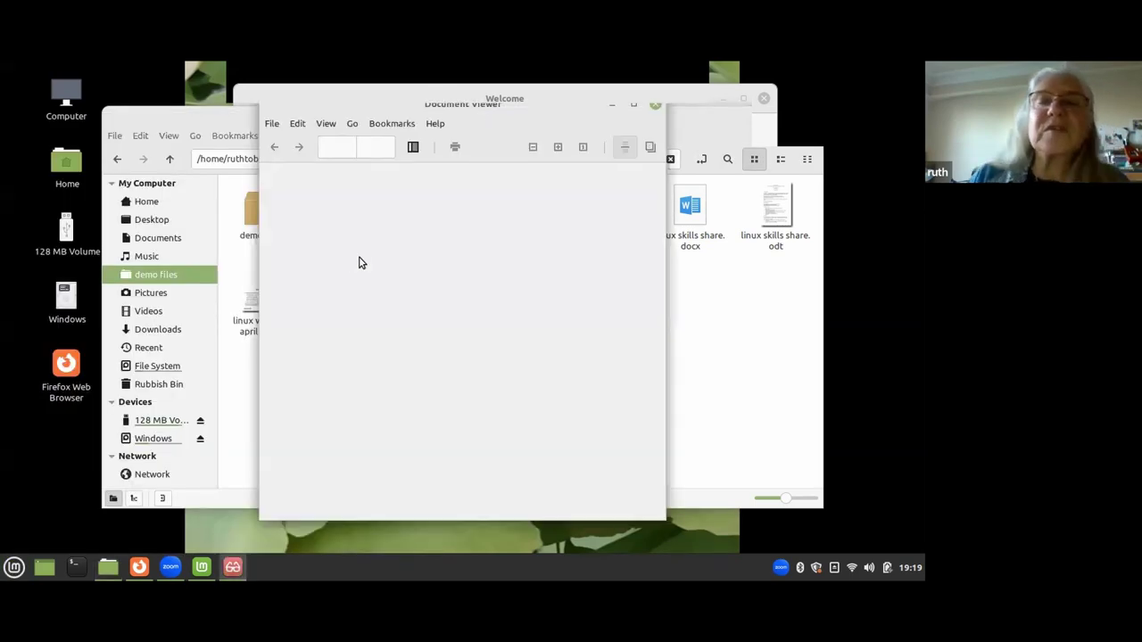
left_click(436, 125)
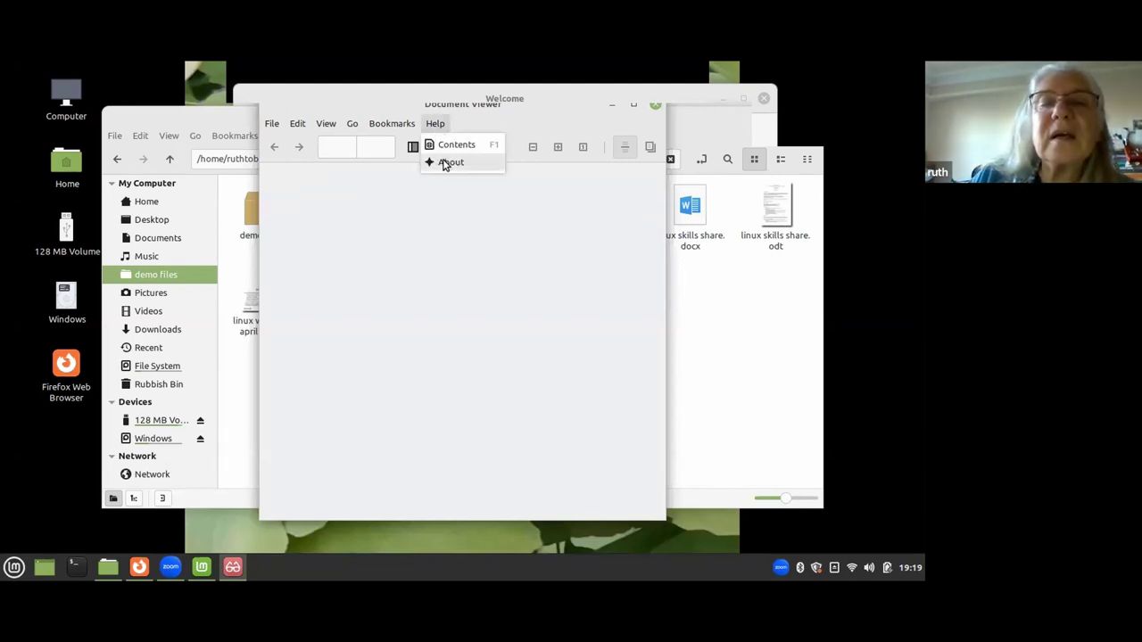
left_click(448, 164)
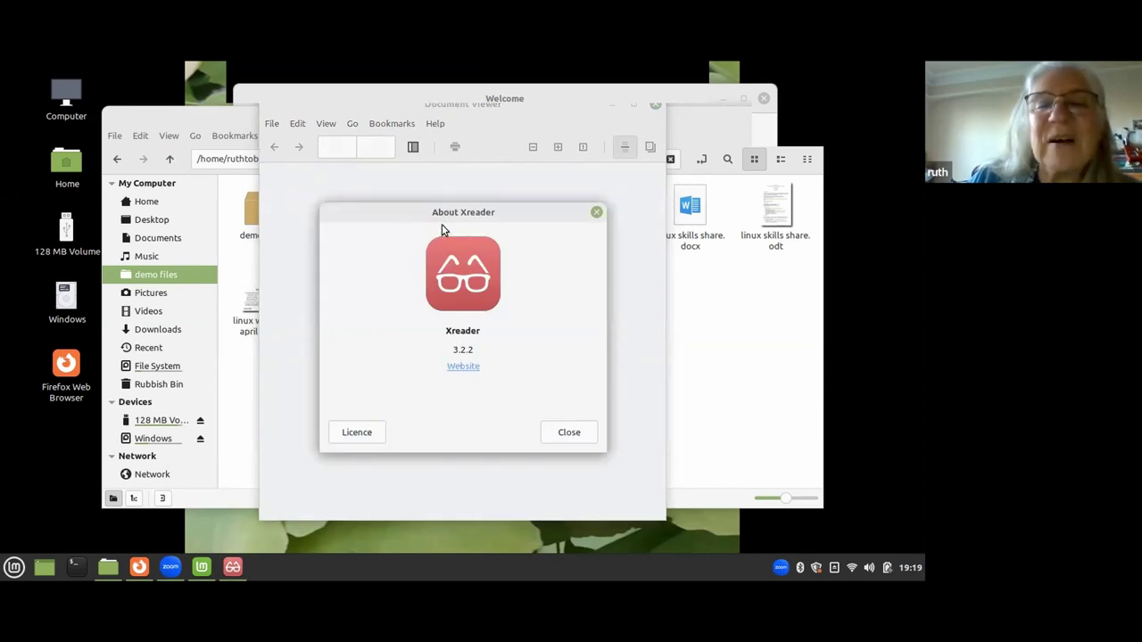
left_click(596, 213)
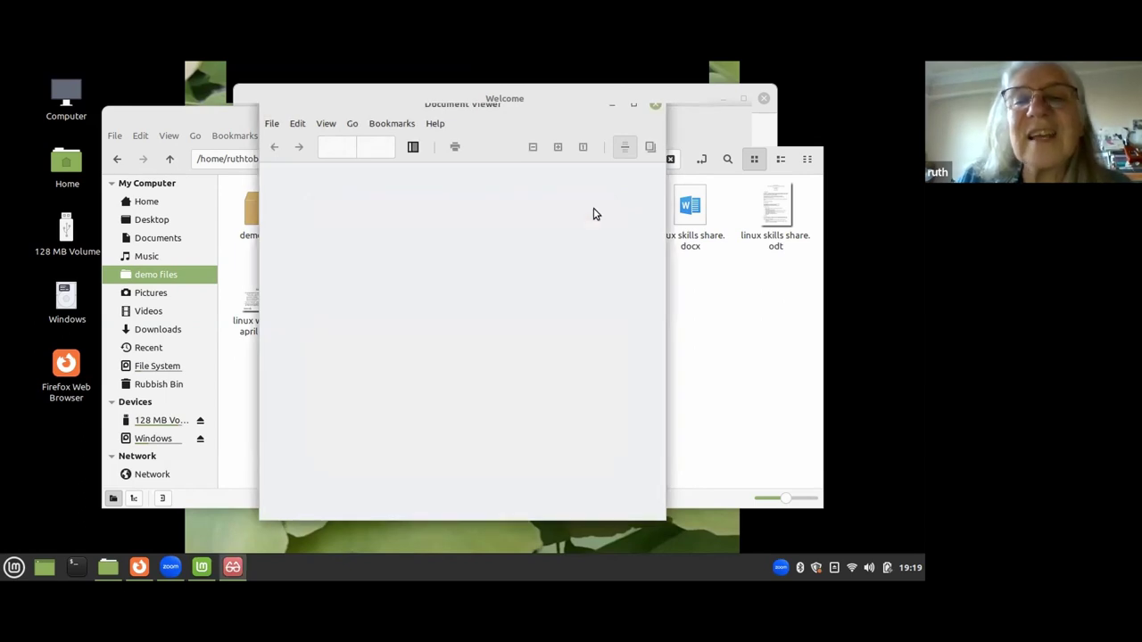
left_click(656, 108)
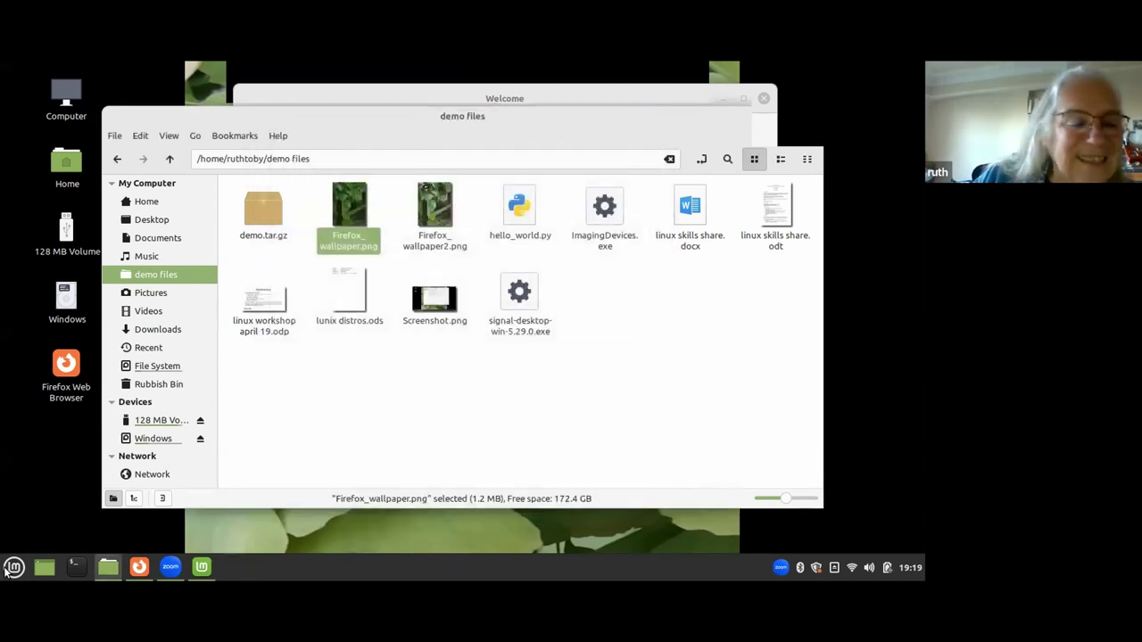
Launch Okular by searching 'ok' in the Mint menu.
left_click(12, 571)
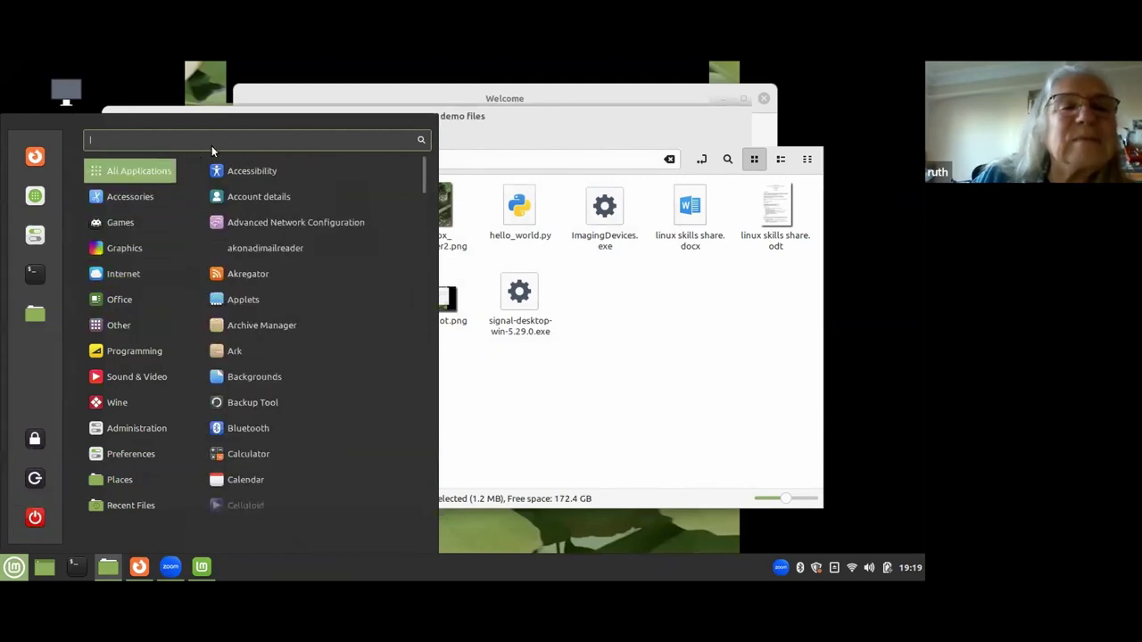
type("ok")
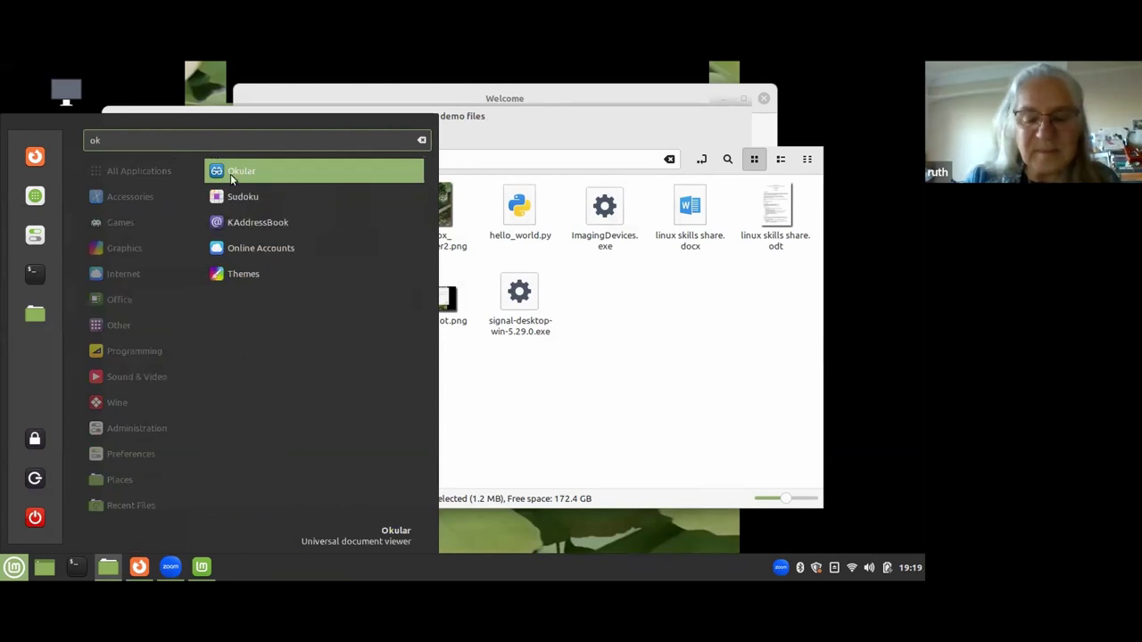
left_click(232, 175)
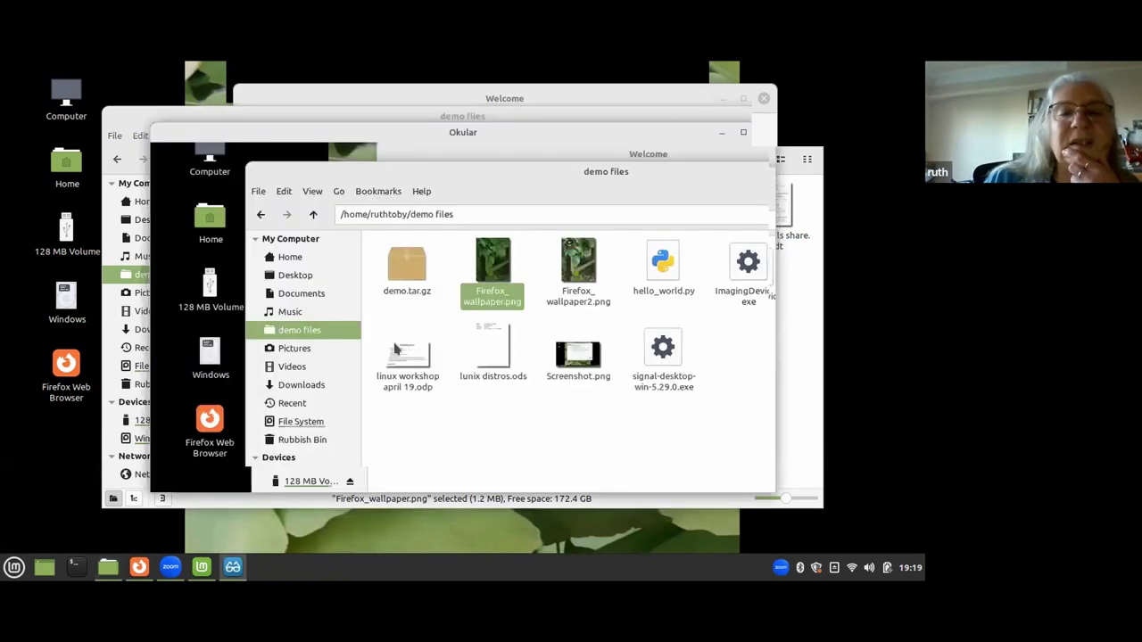
Open Untitled 1.pdf from Okular's File > Open Recent list.
left_click(165, 151)
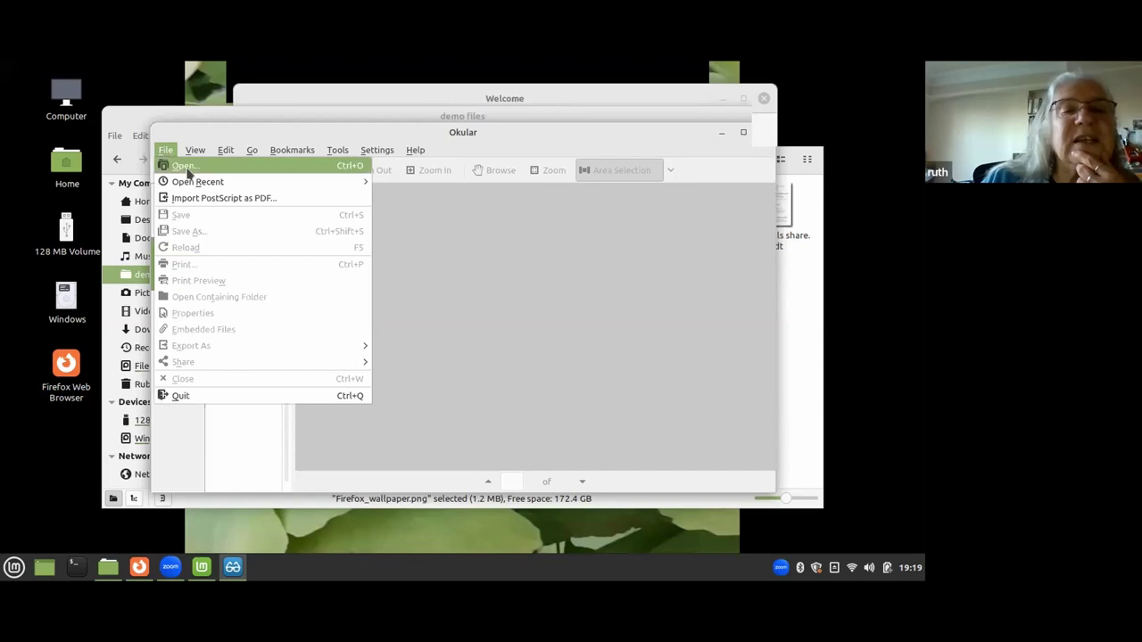
mouse_move(259, 183)
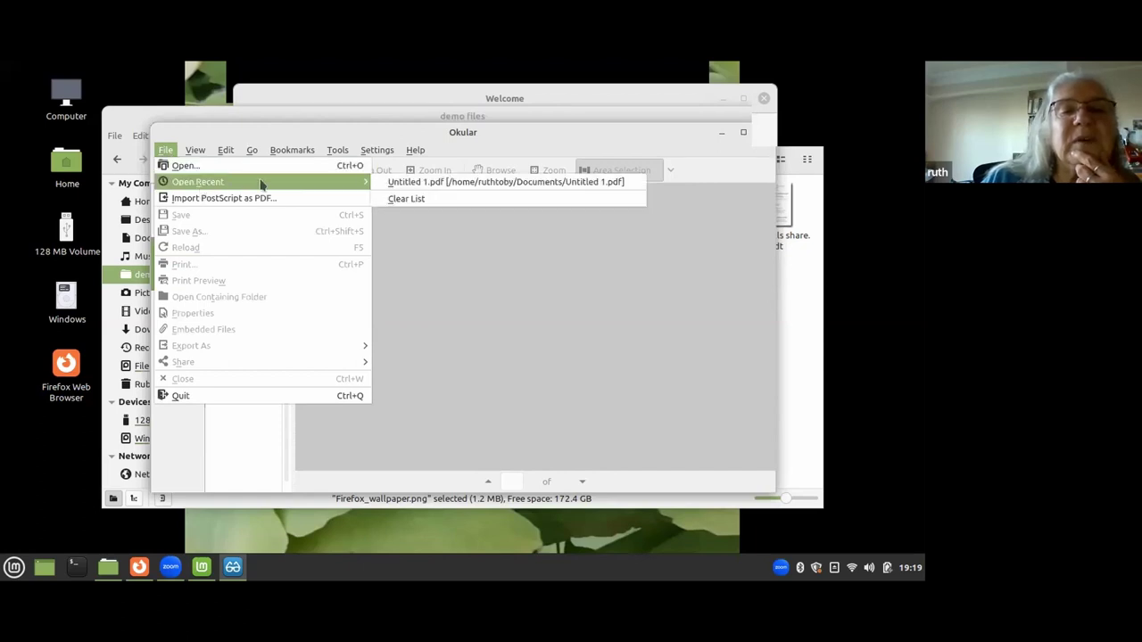
left_click(397, 183)
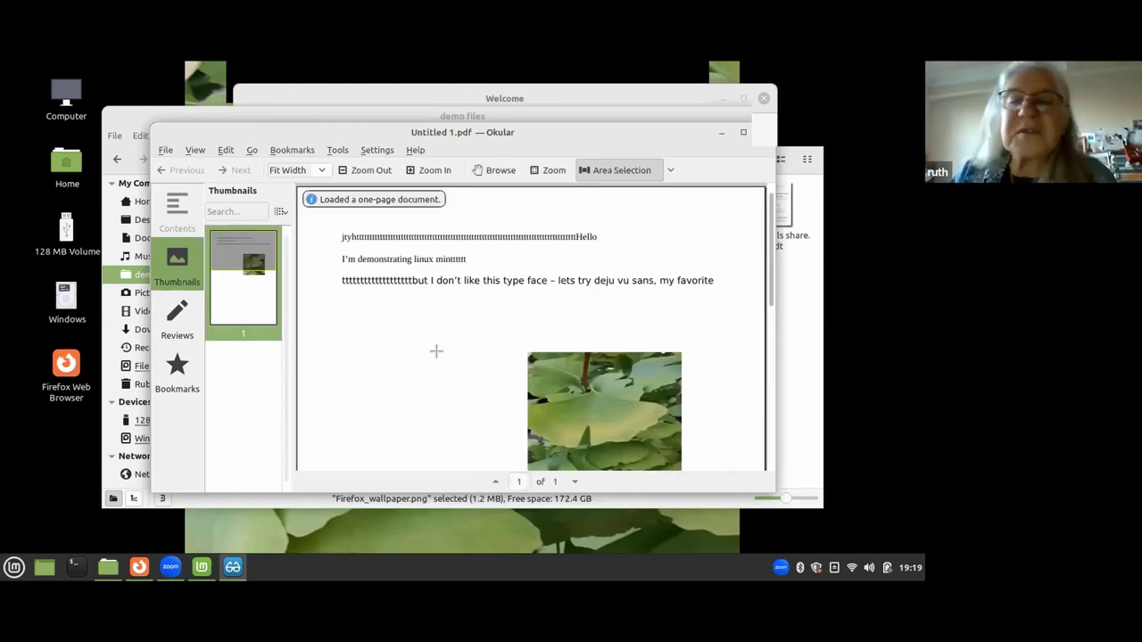
Pick Area Selection, review the Text/Area/Table selection modes, then close Okular.
left_click(637, 169)
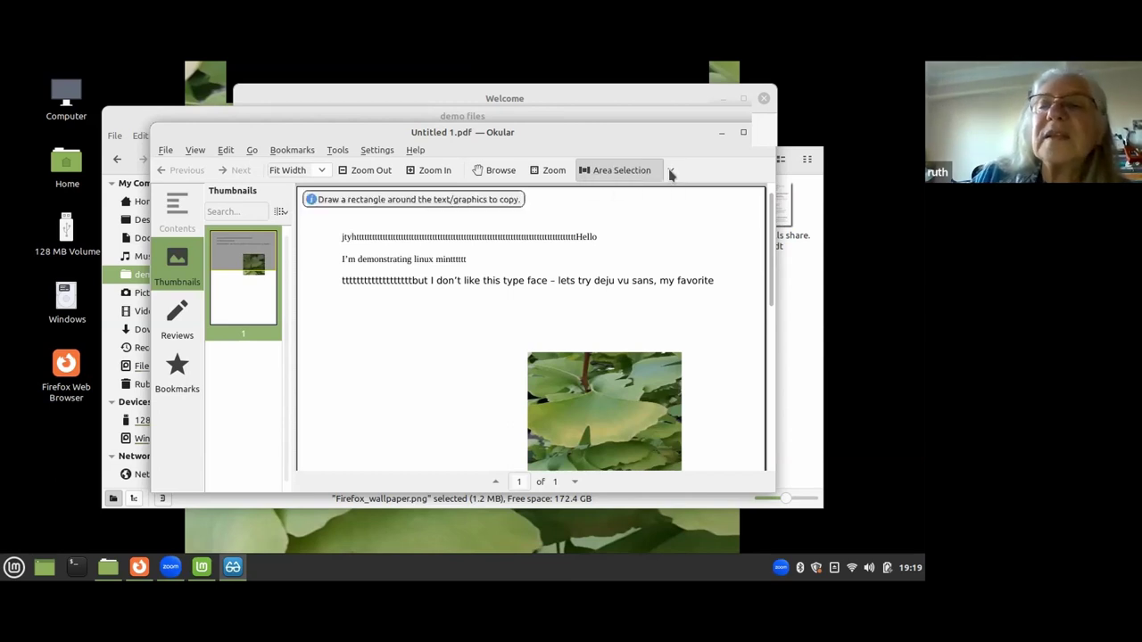
left_click(671, 171)
key("Down")
key("Down")
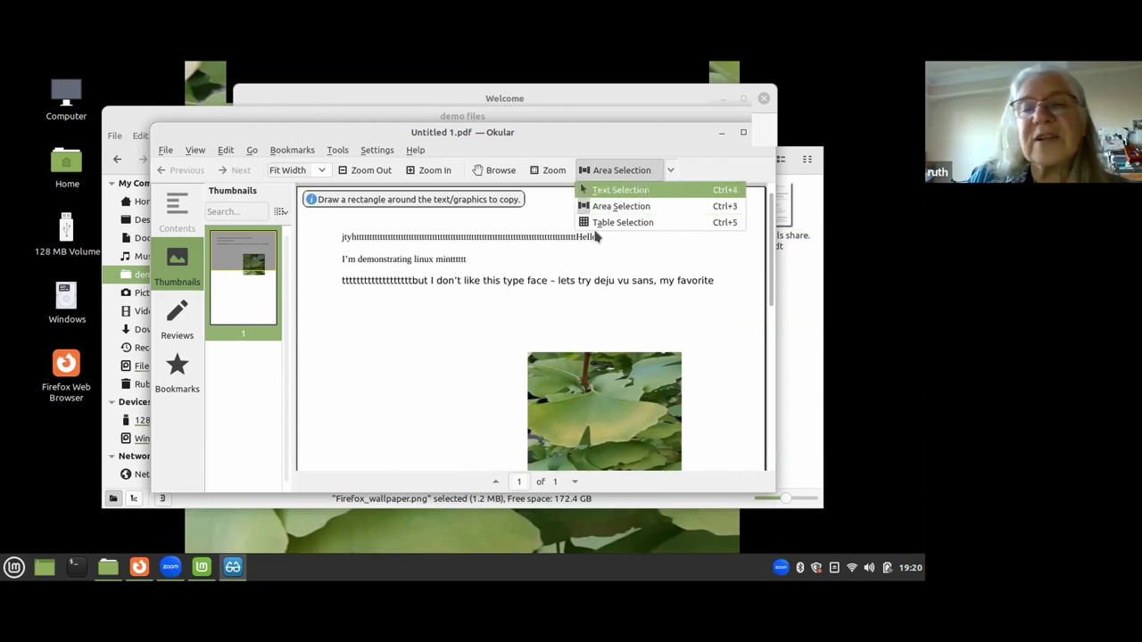
left_click(765, 140)
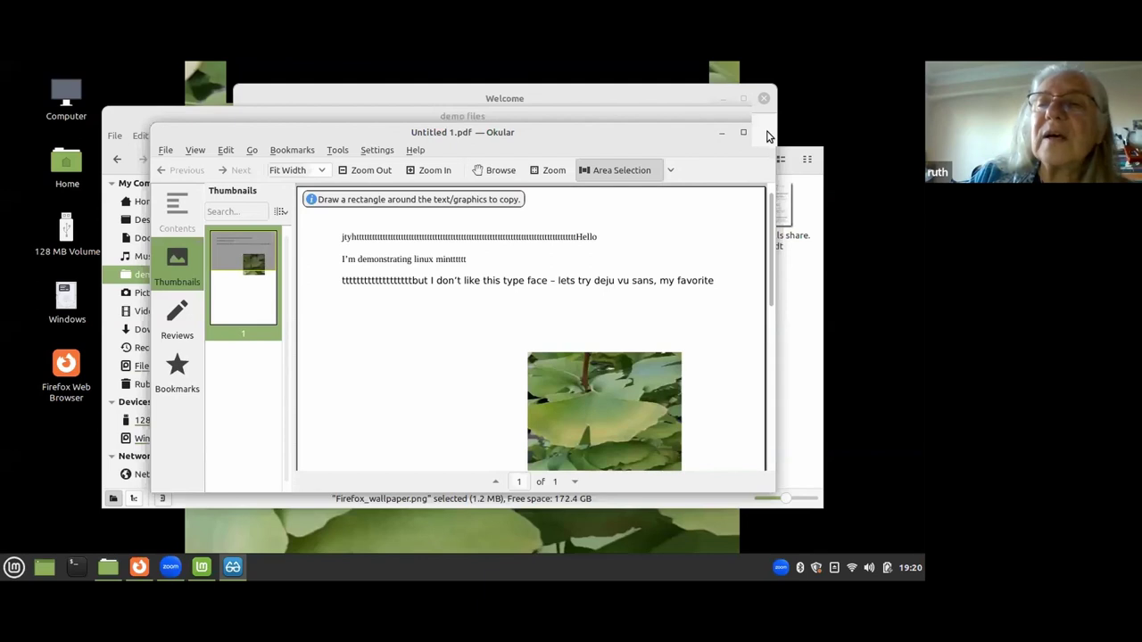
left_click(766, 132)
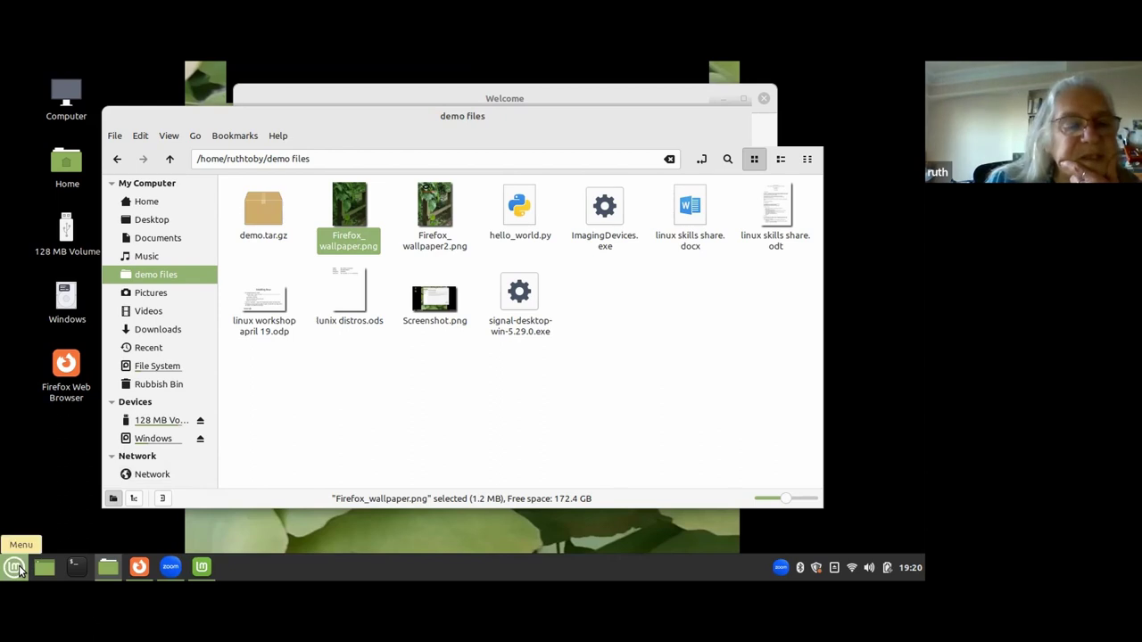
Search the Mint menu for 'bla' and launch Backup Tool to show its backup options.
left_click(15, 569)
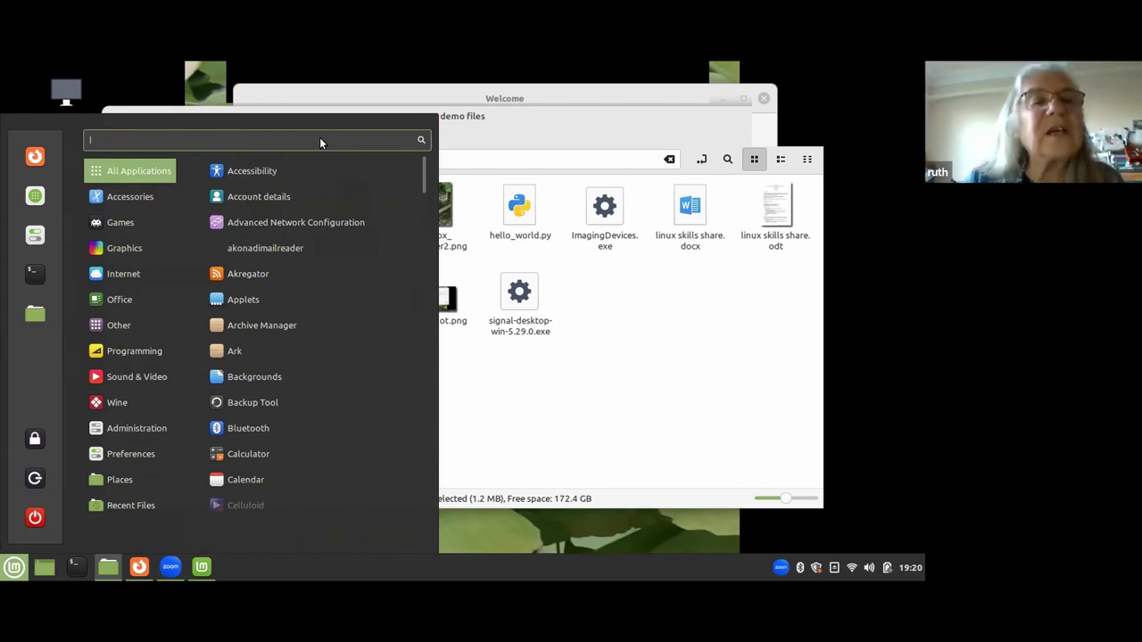
type("b")
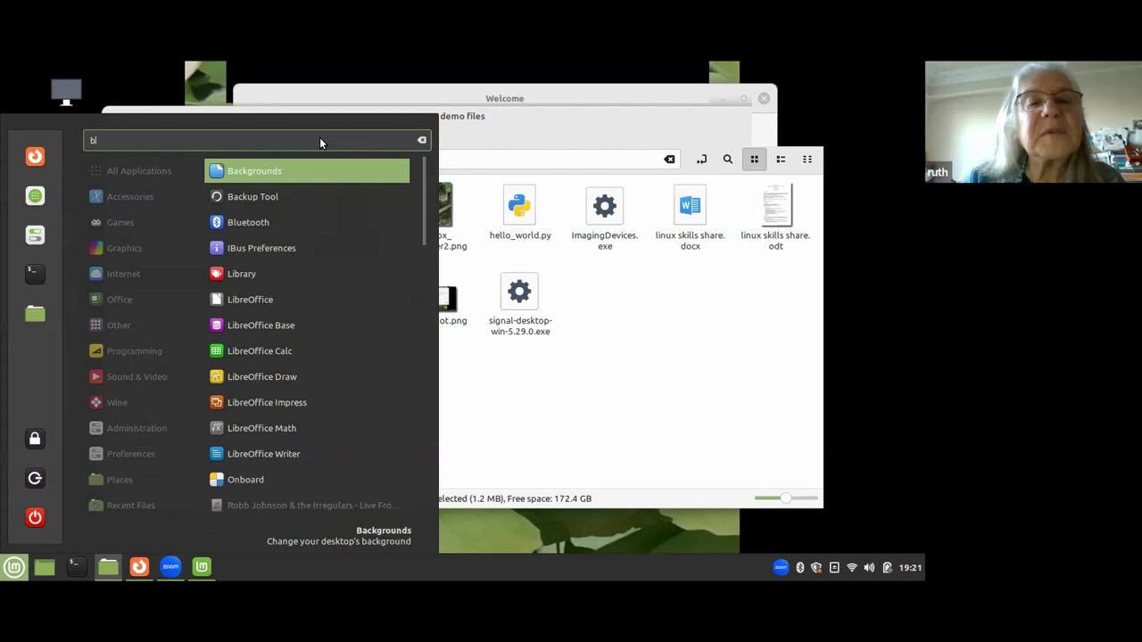
type("la")
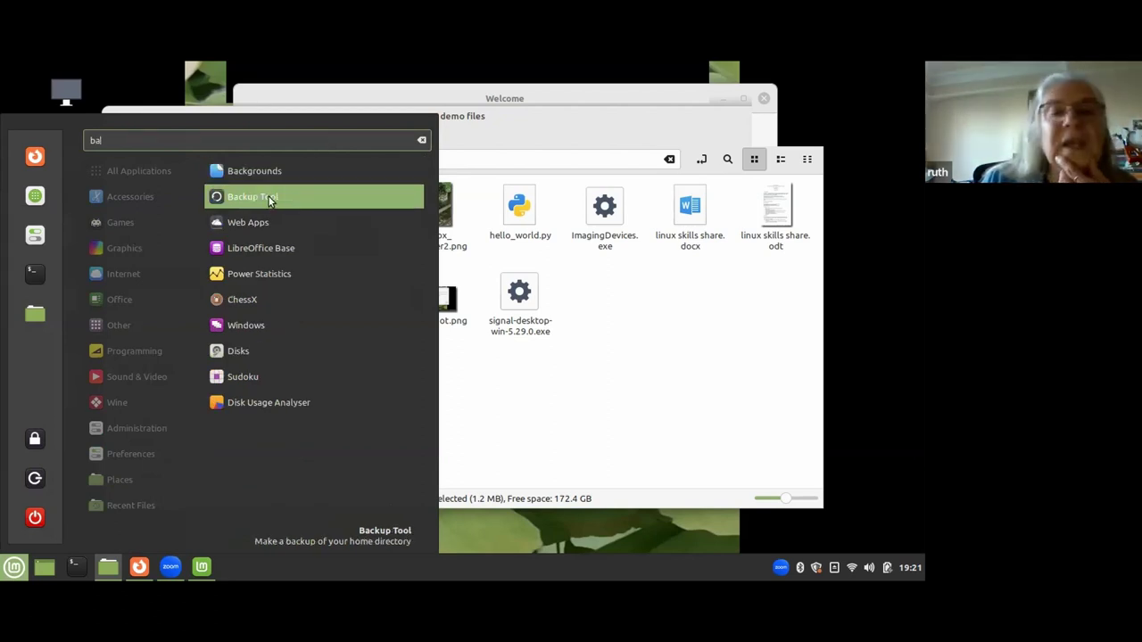
left_click(269, 198)
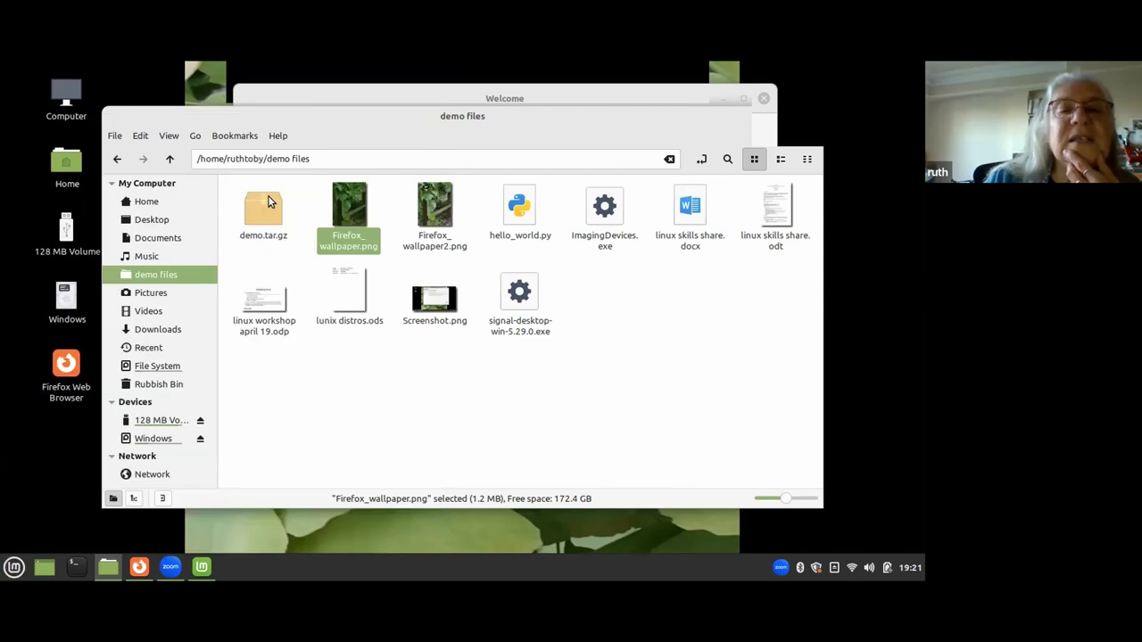
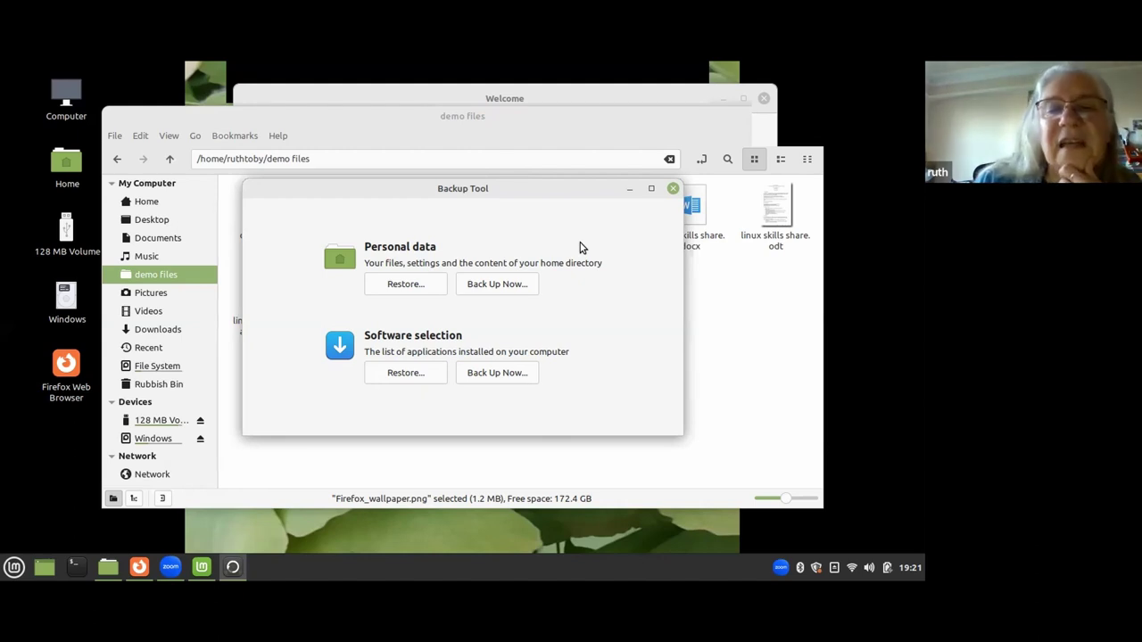
Close the Backup Tool window so Nemo shows the demo files folder with demo.tar.gz.
left_click(672, 189)
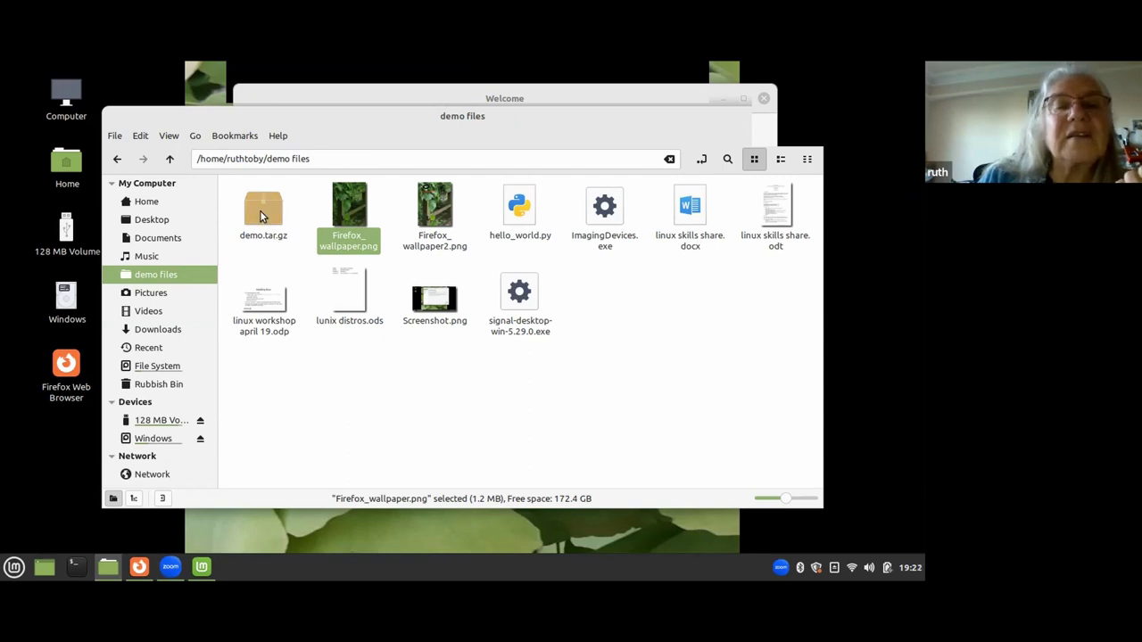
double_click(261, 214)
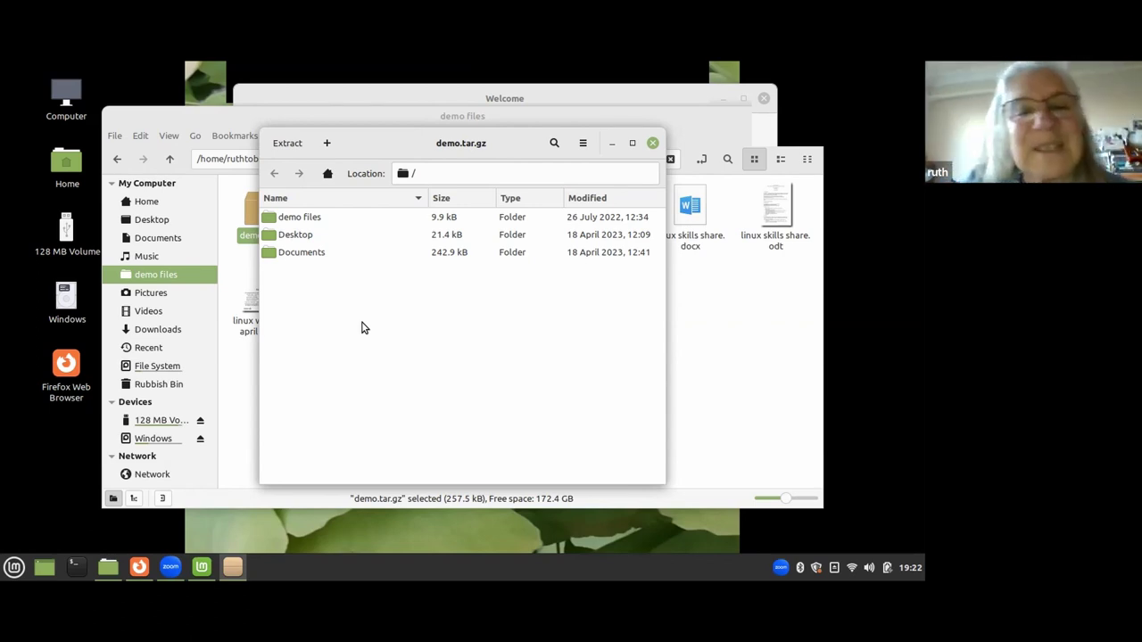
left_click(652, 144)
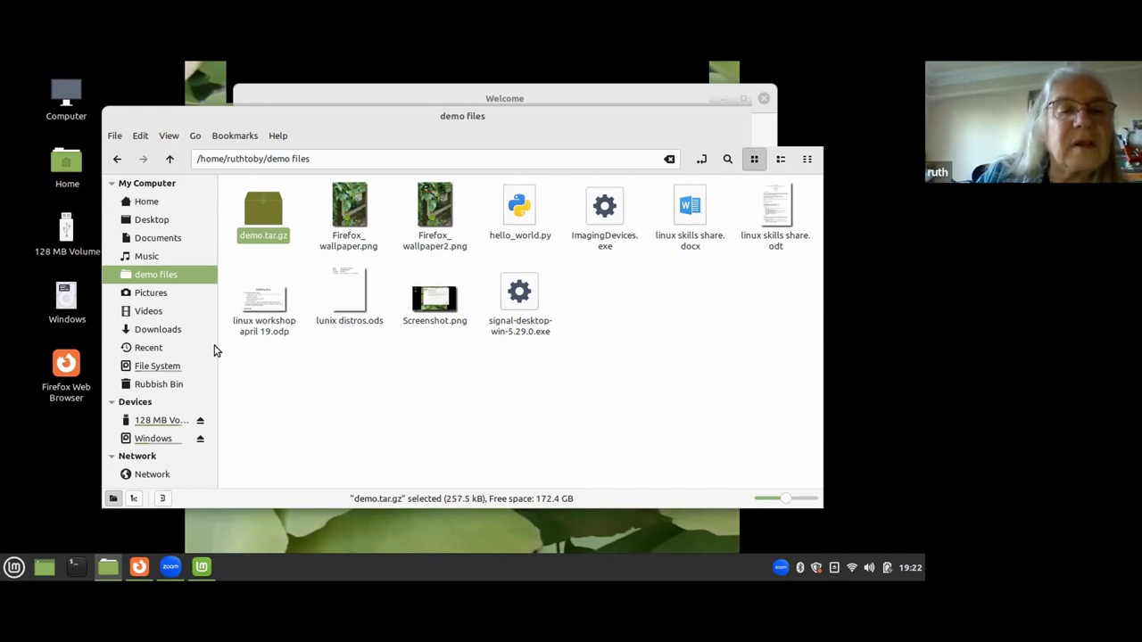
Open 01-haul-away-joe.mp3 from the home Music folder in VLC media player.
left_click(171, 158)
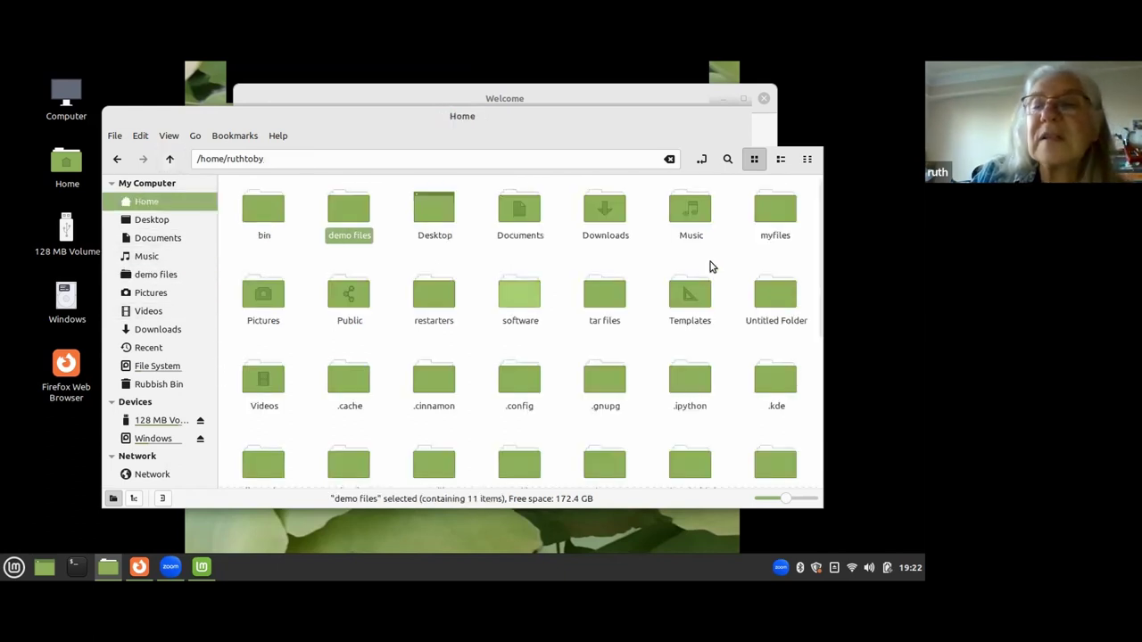
double_click(690, 216)
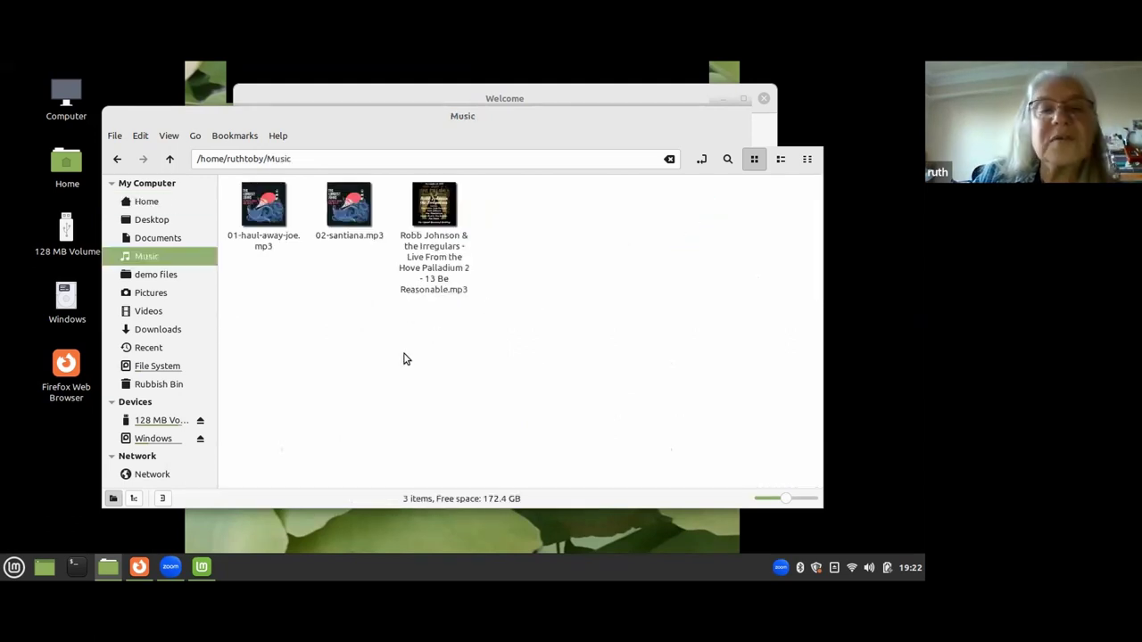
right_click(258, 199)
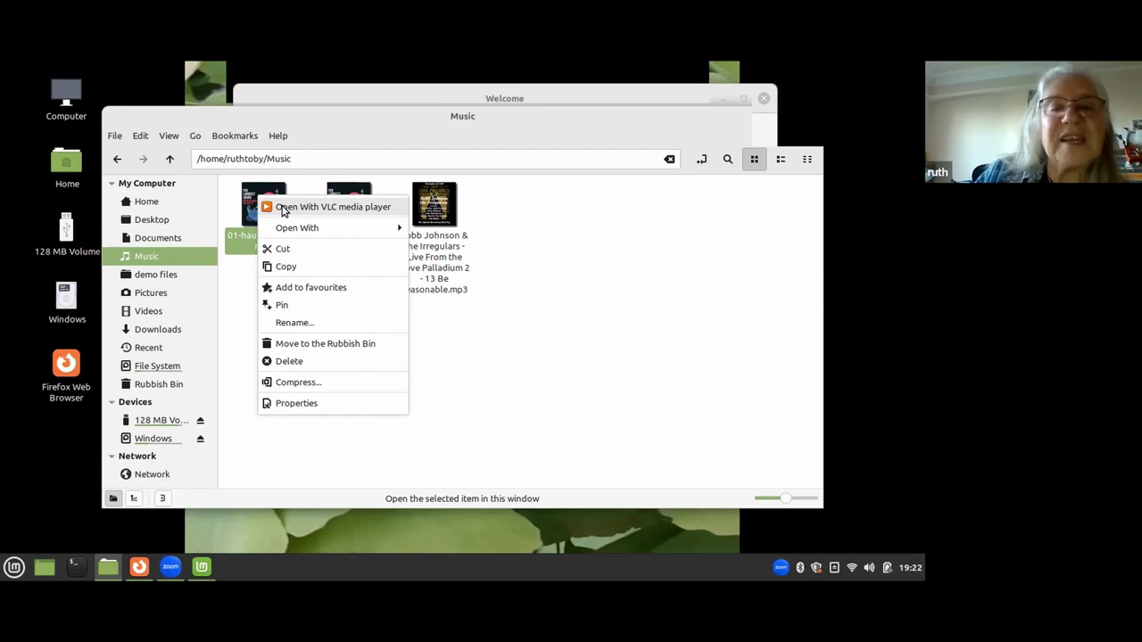
left_click(284, 211)
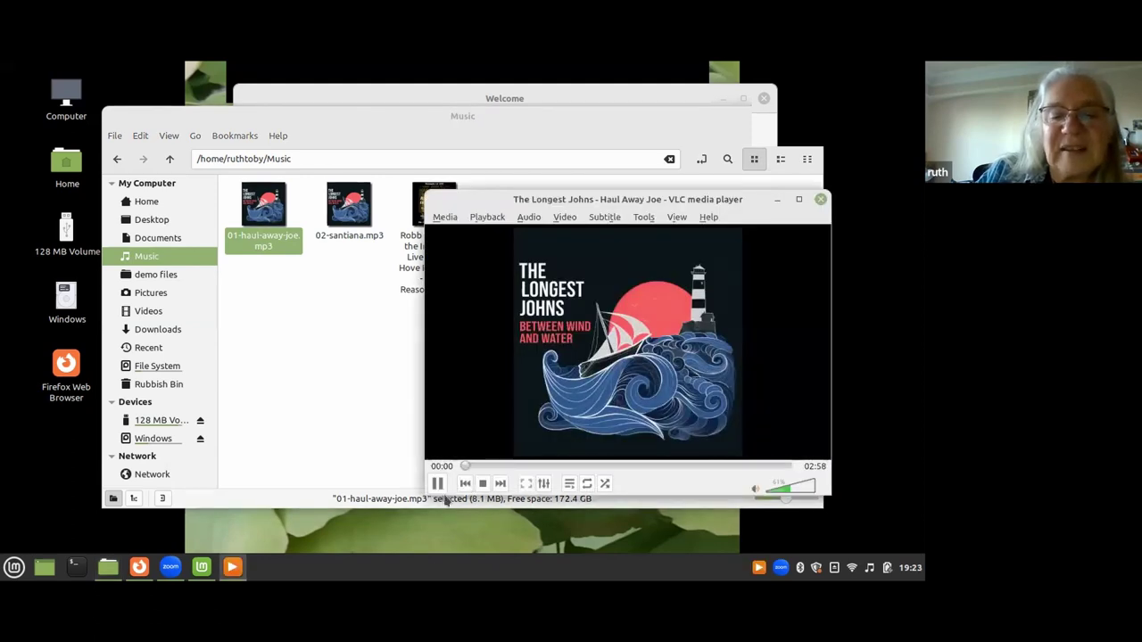
Pause Haul Away Joe at 00:02 and move the Music folder window aside.
left_click(437, 482)
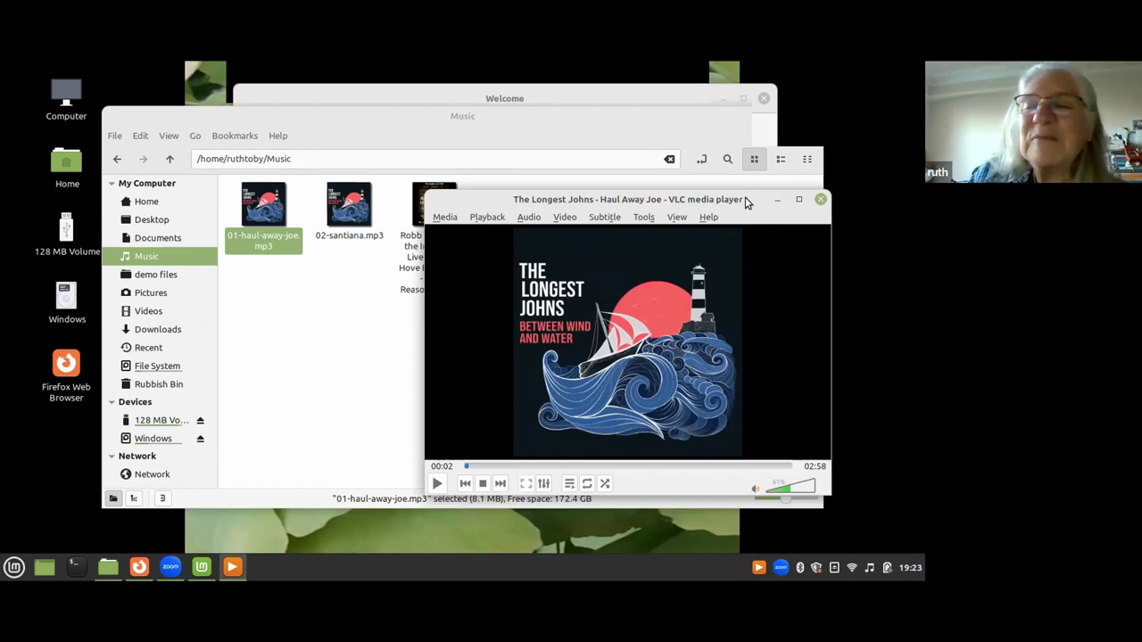
left_click(334, 116)
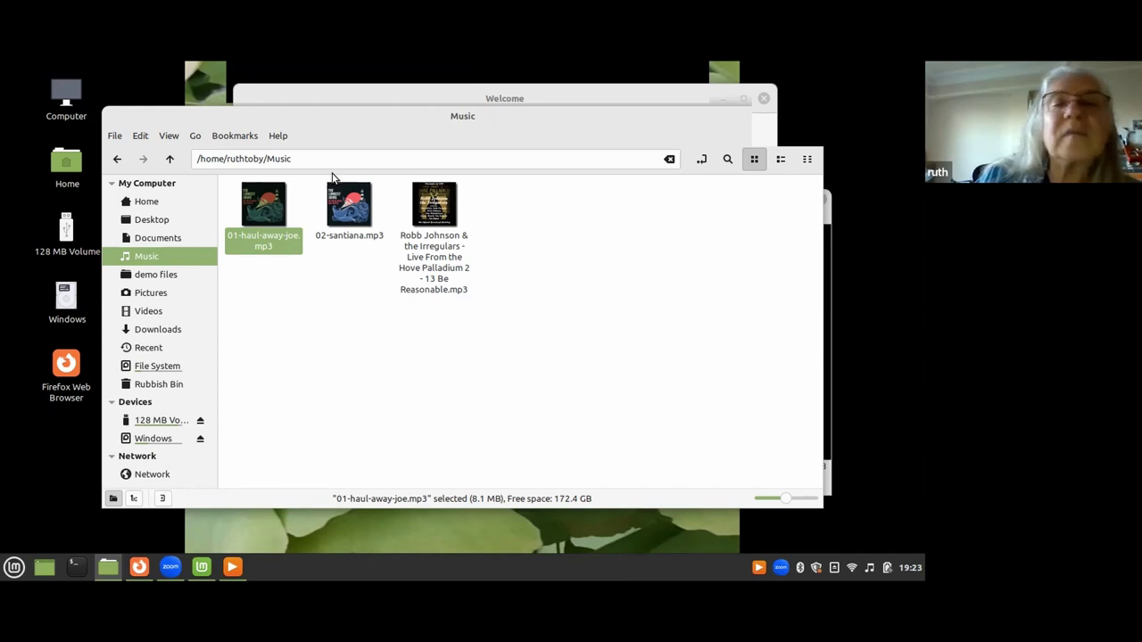
left_click_drag(718, 123, 686, 191)
left_click_drag(723, 93, 728, 111)
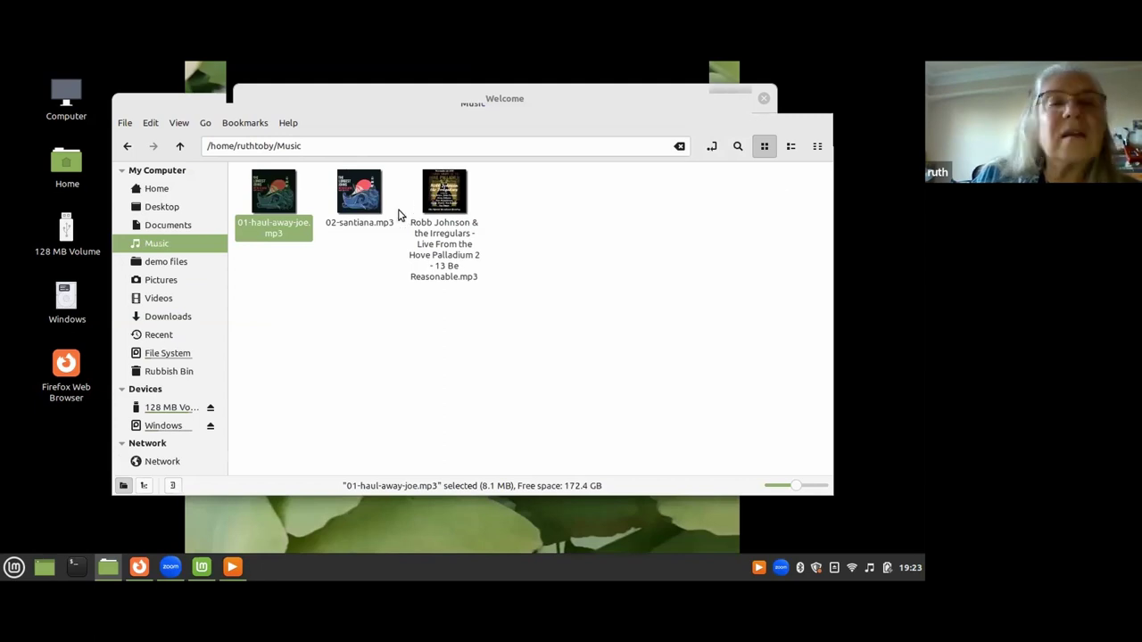
left_click_drag(597, 107, 559, 120)
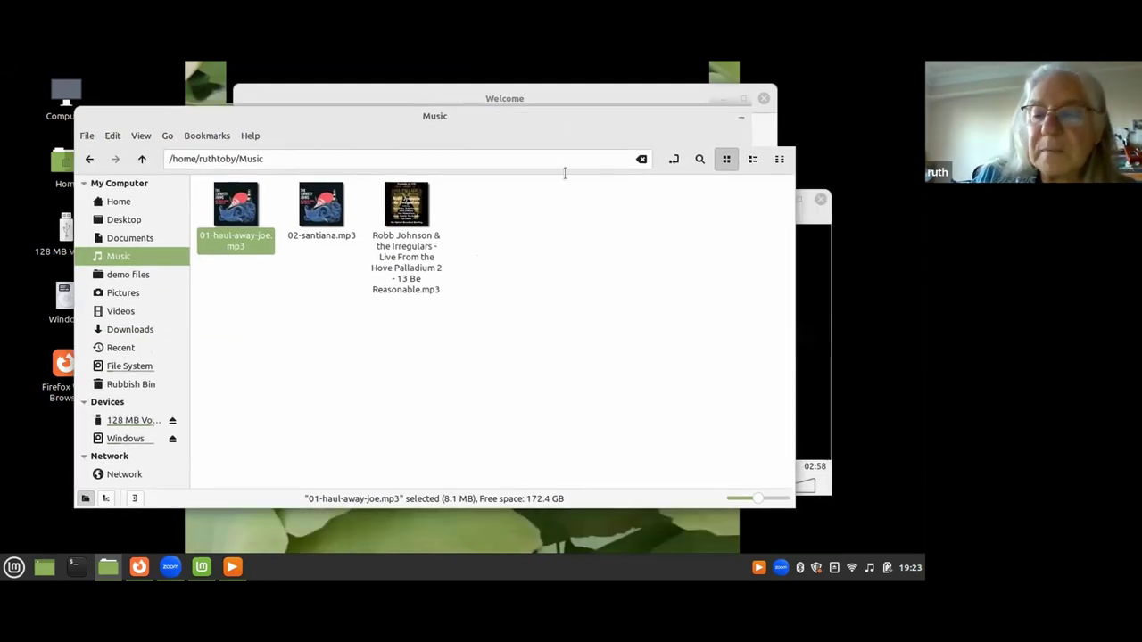
Move the VLC player over the file list and enlarge it along with its album art.
left_click(757, 568)
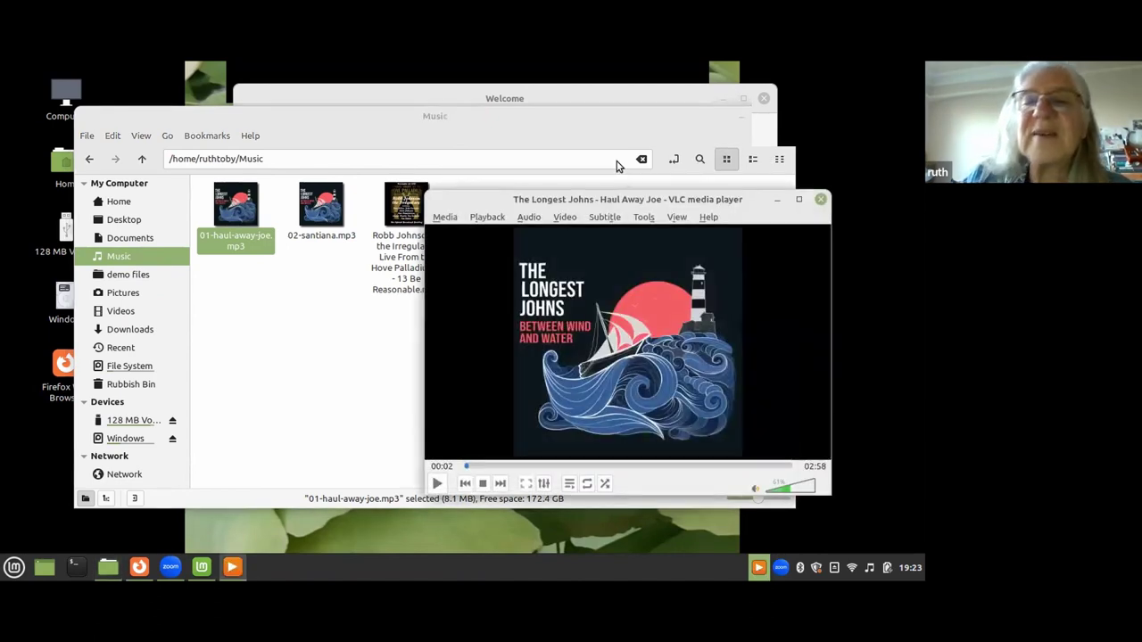
left_click_drag(267, 117, 315, 160)
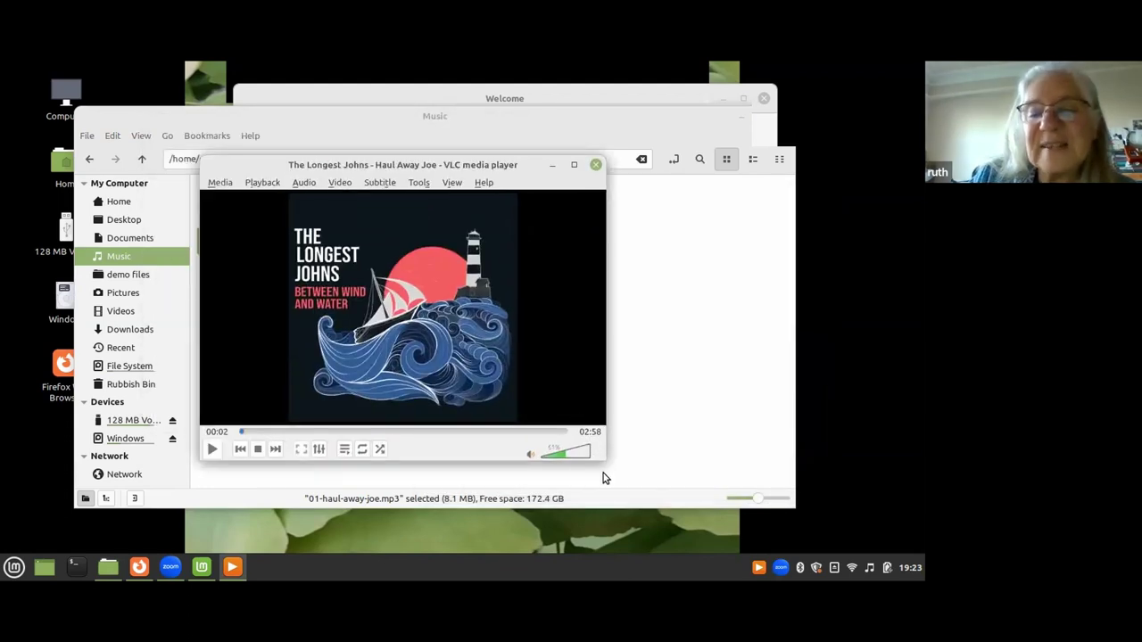
left_click_drag(603, 478, 839, 502)
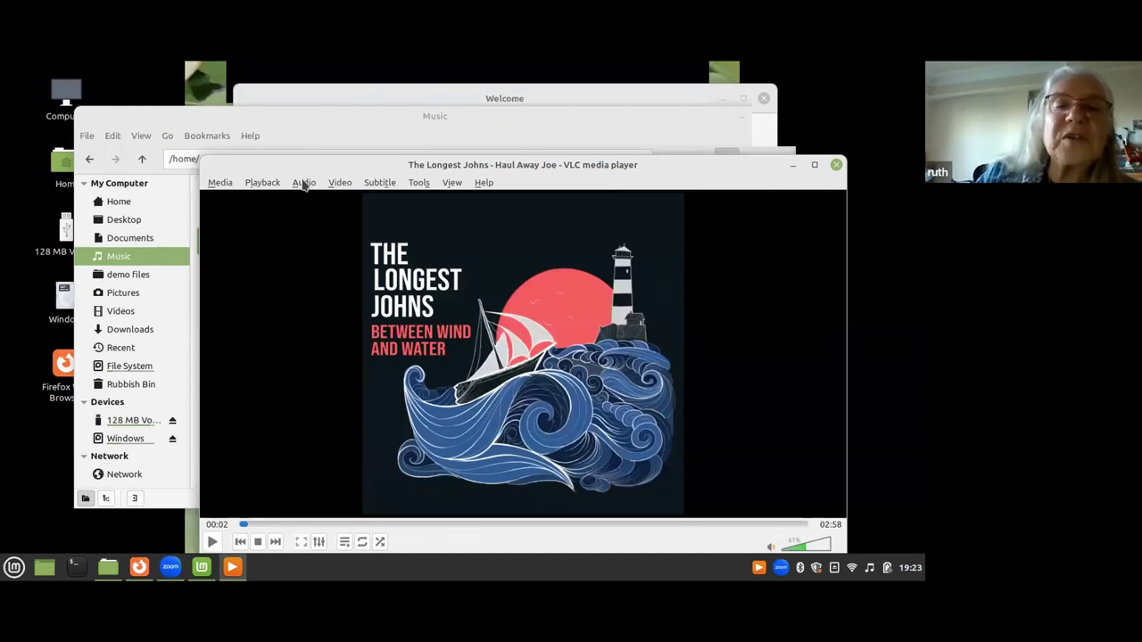
left_click_drag(306, 162, 272, 116)
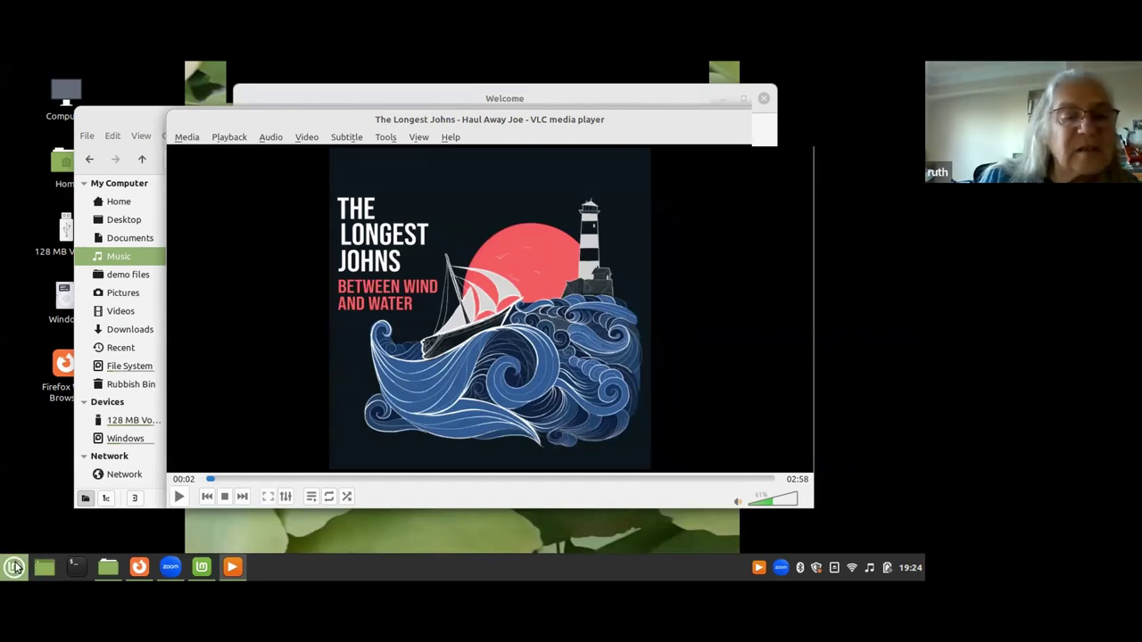
Search the Cinnamon menu for 'soft' and launch Software Manager.
left_click(13, 567)
left_click(121, 404)
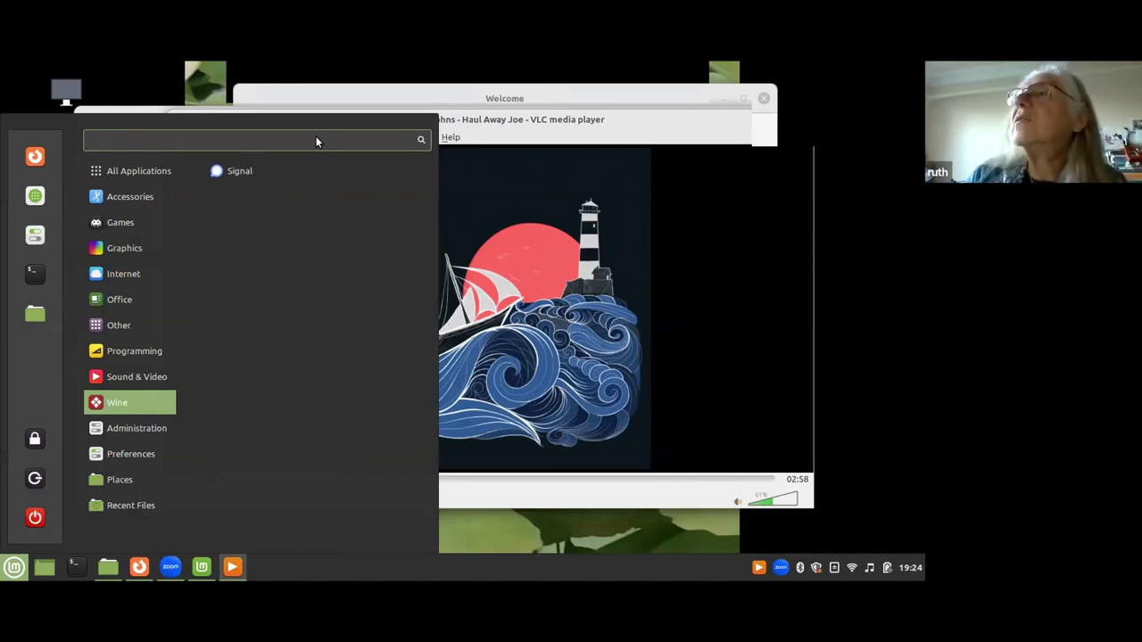
type("s")
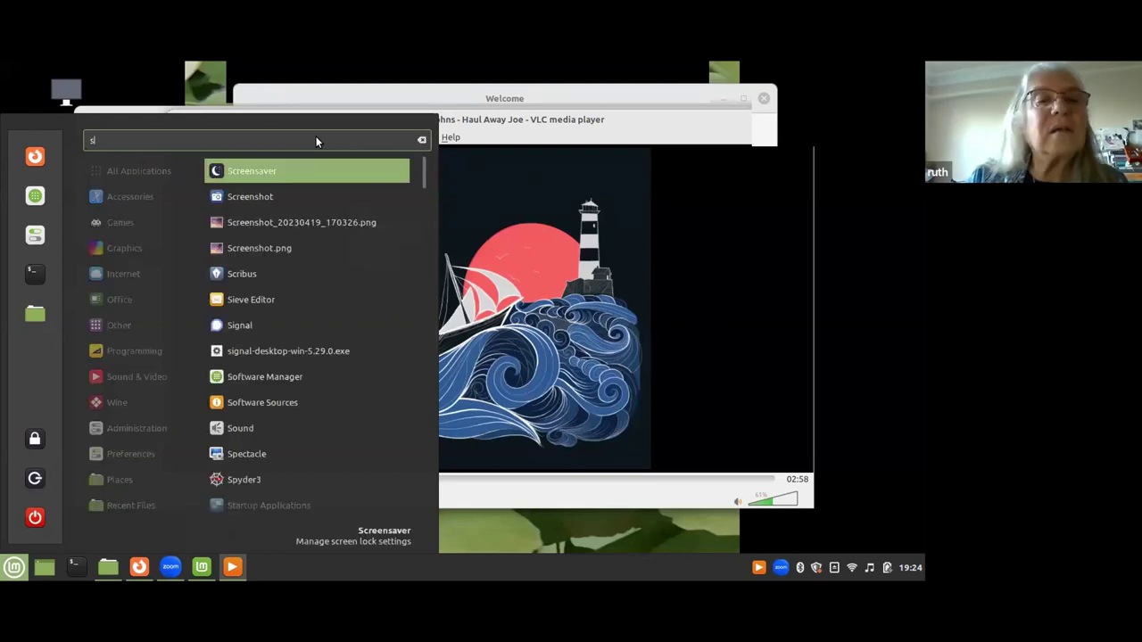
type("oft")
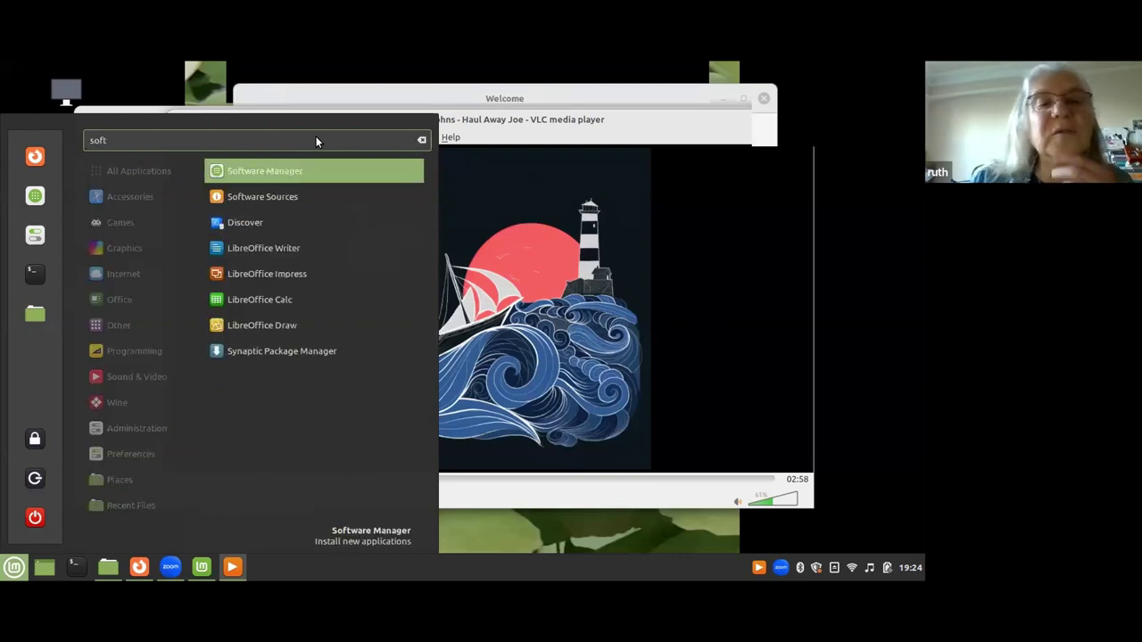
left_click(261, 177)
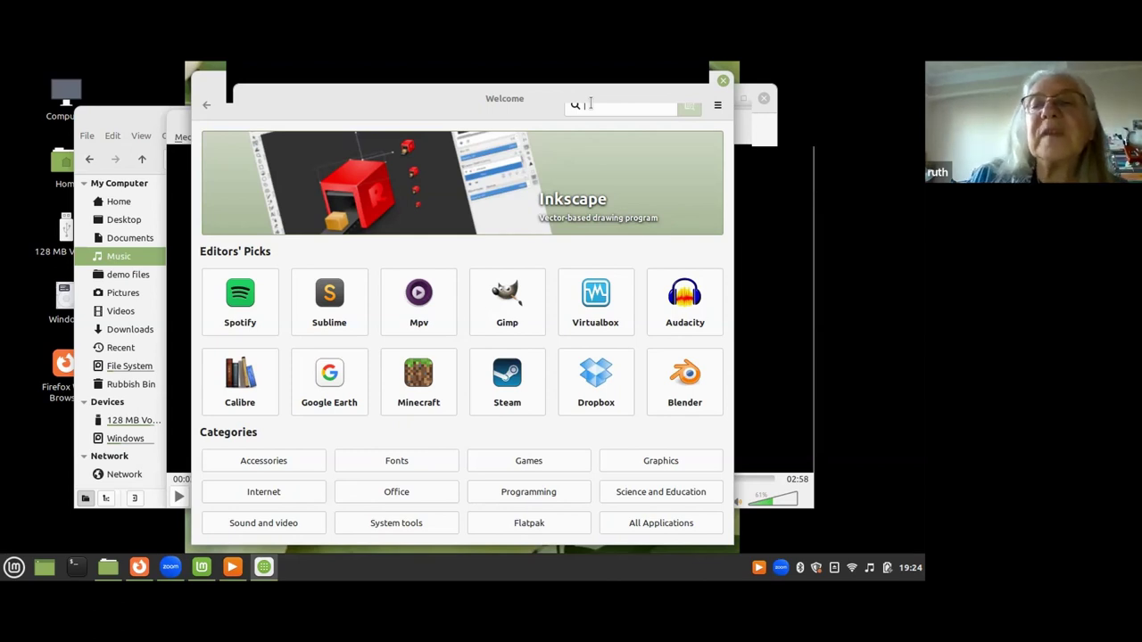
Search Software Manager for 'word processor', review the results, then close it.
type("word")
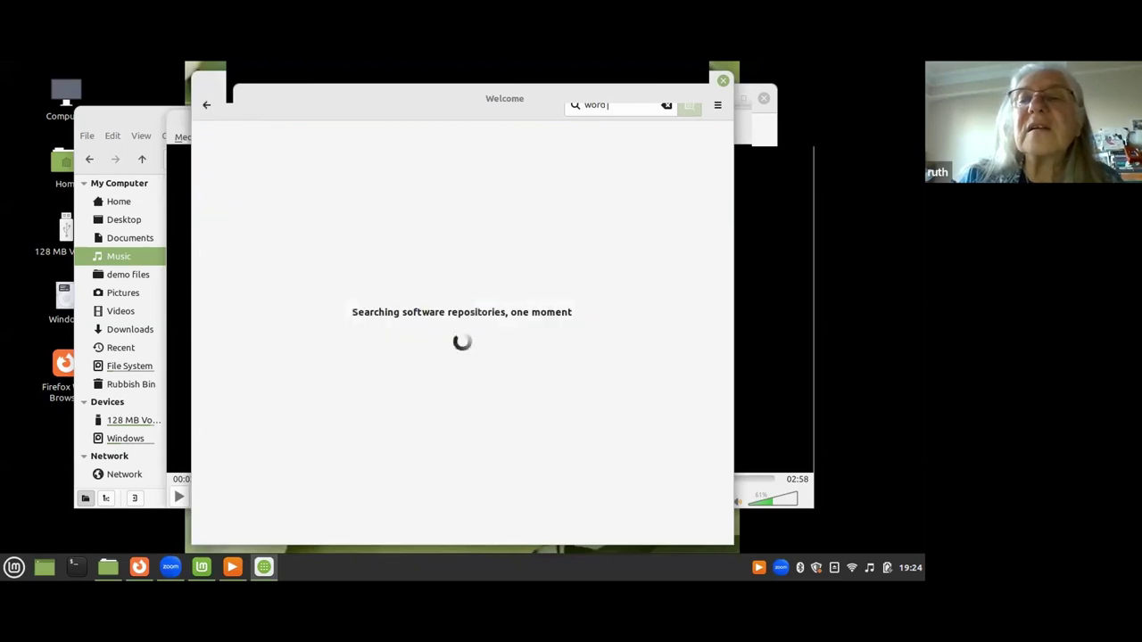
type(" processor")
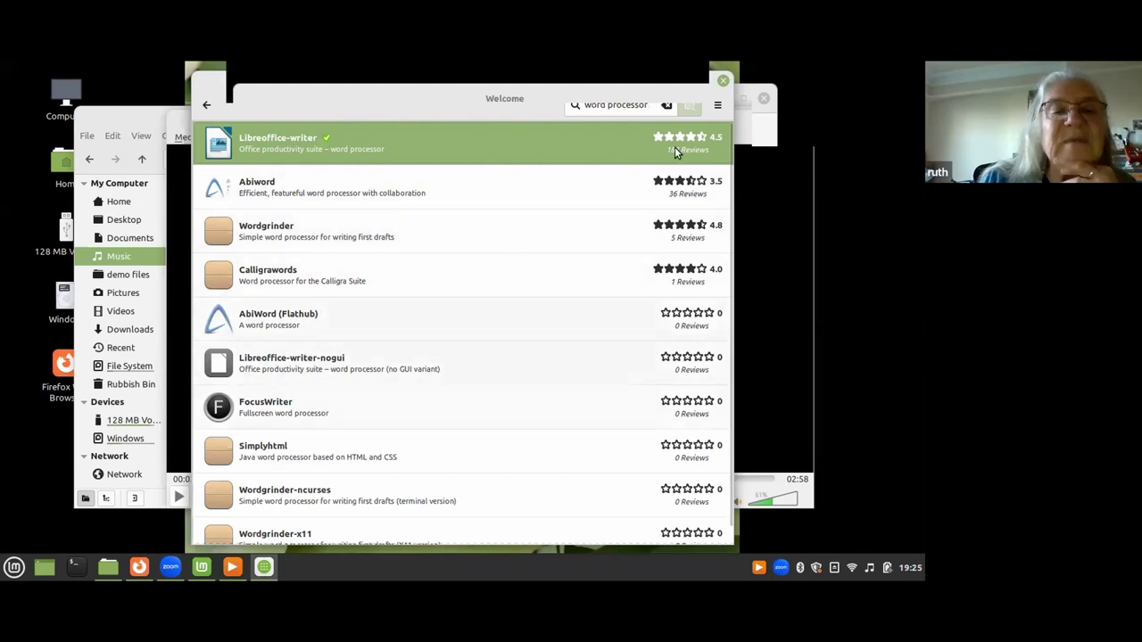
left_click(723, 82)
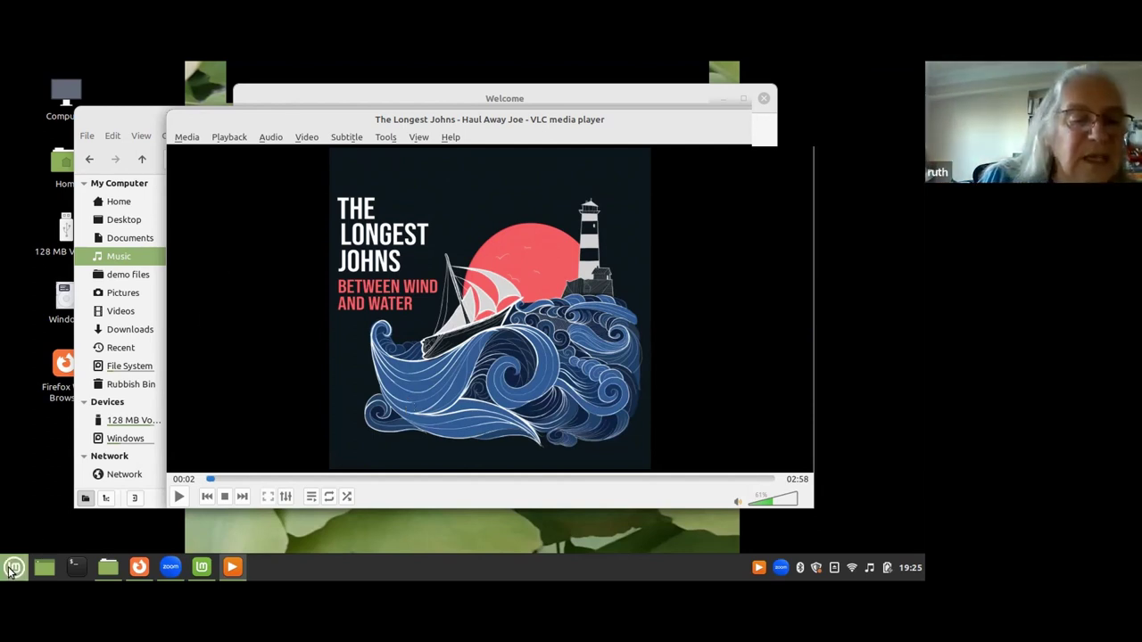
Reopen Software Manager by searching the Cinnamon menu for 'software m'.
left_click(13, 567)
left_click(130, 505)
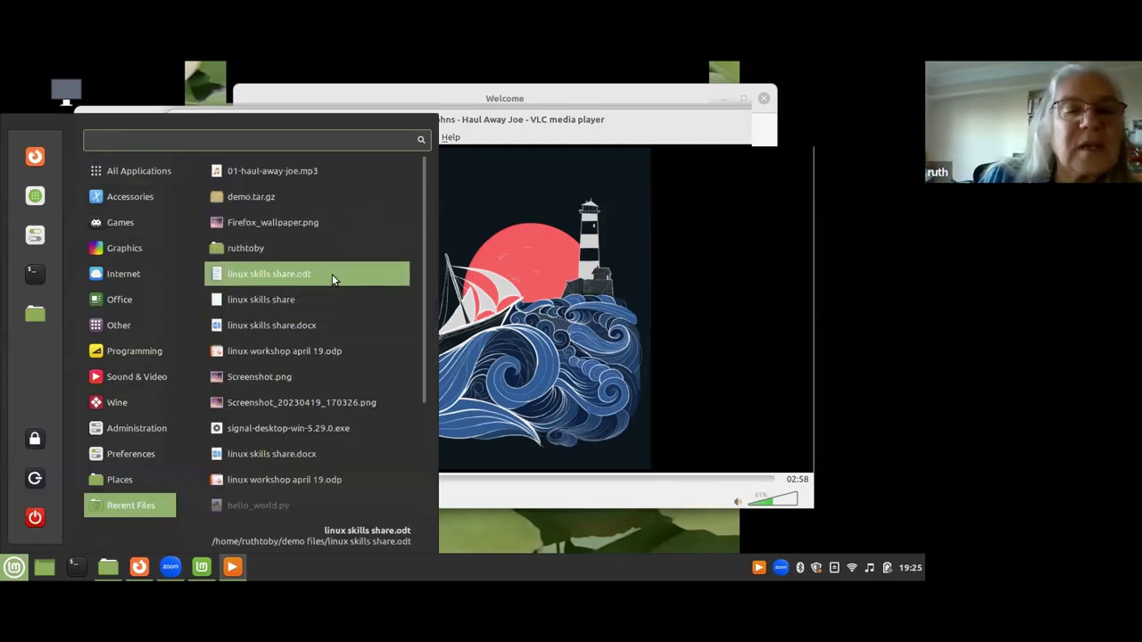
type("s")
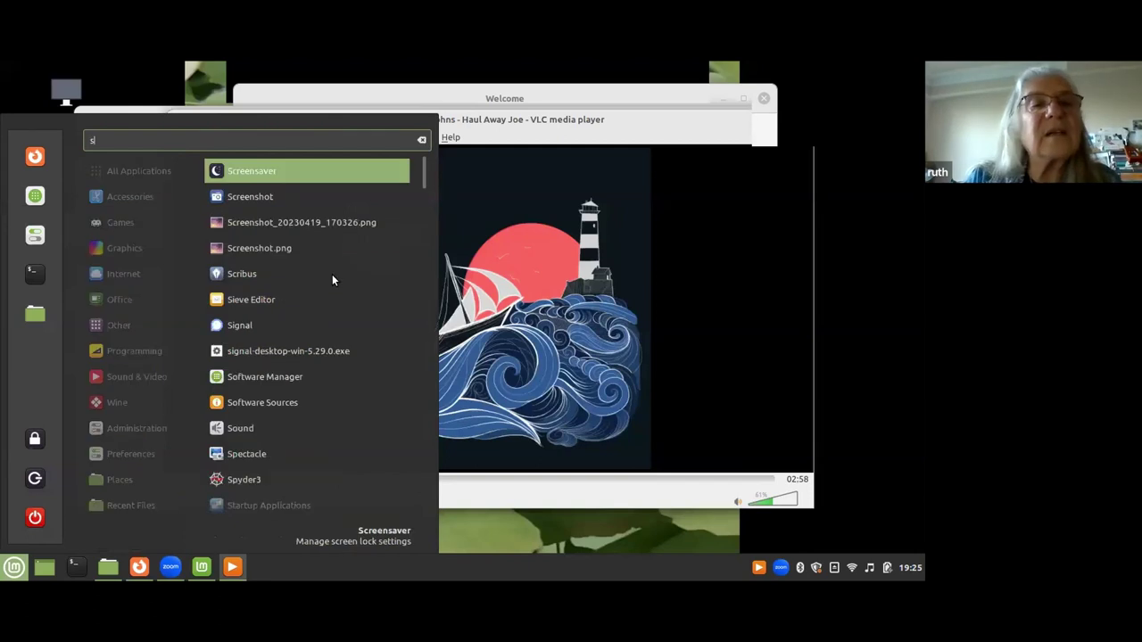
type("oftware m")
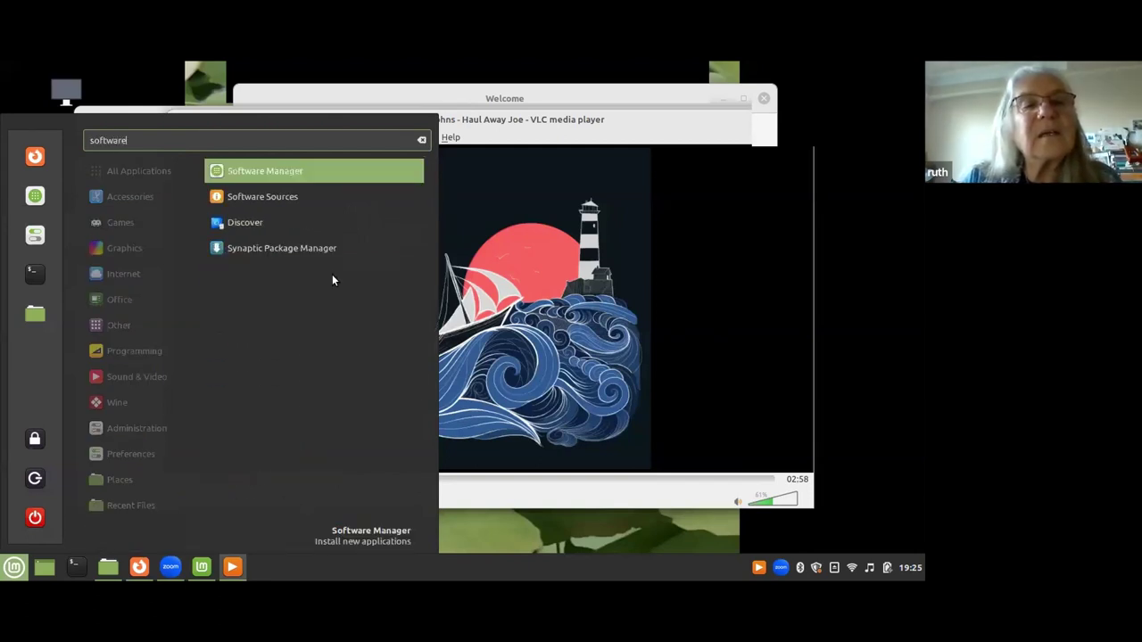
left_click(280, 171)
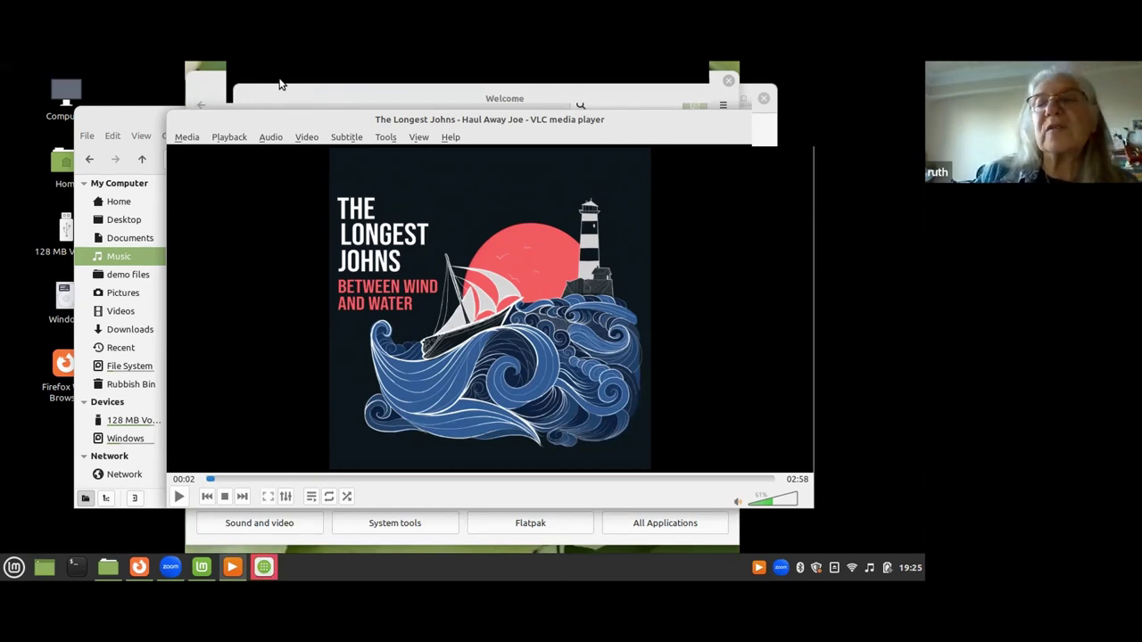
Close the VLC player and search Software Manager for 'wine', showing Wine as installed.
left_click_drag(706, 123, 675, 136)
left_click_drag(772, 149, 763, 140)
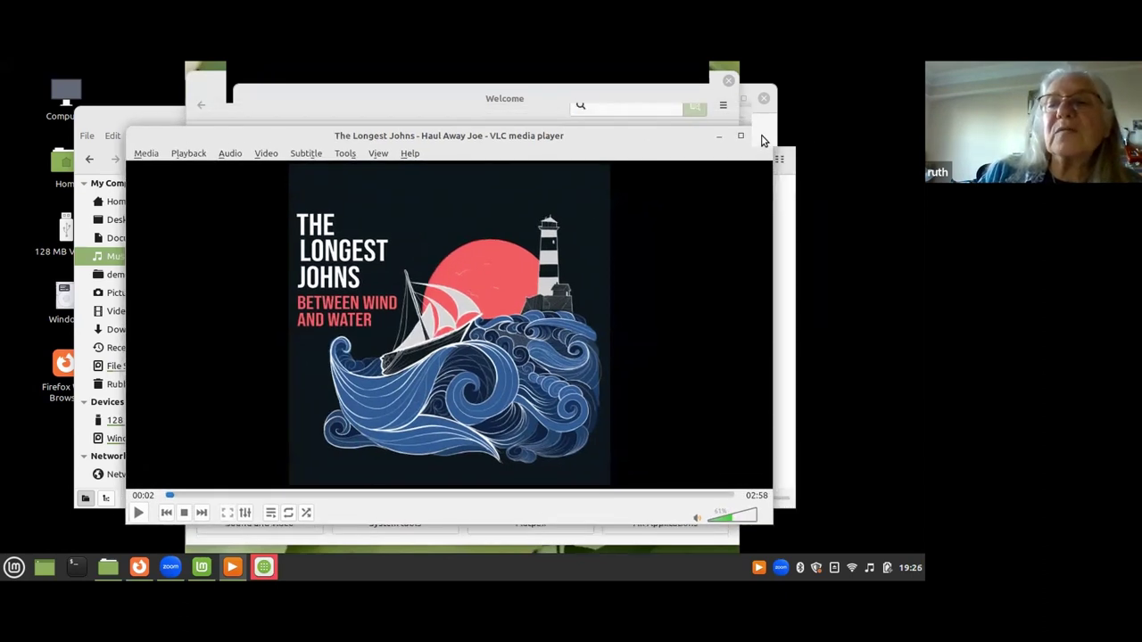
left_click(763, 137)
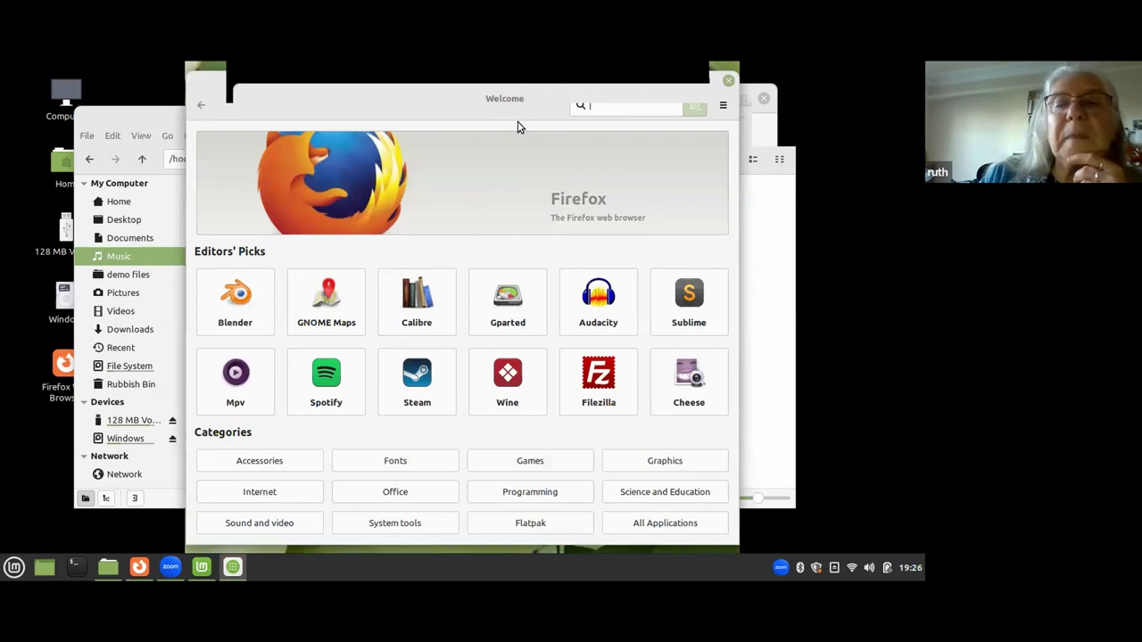
type("wine")
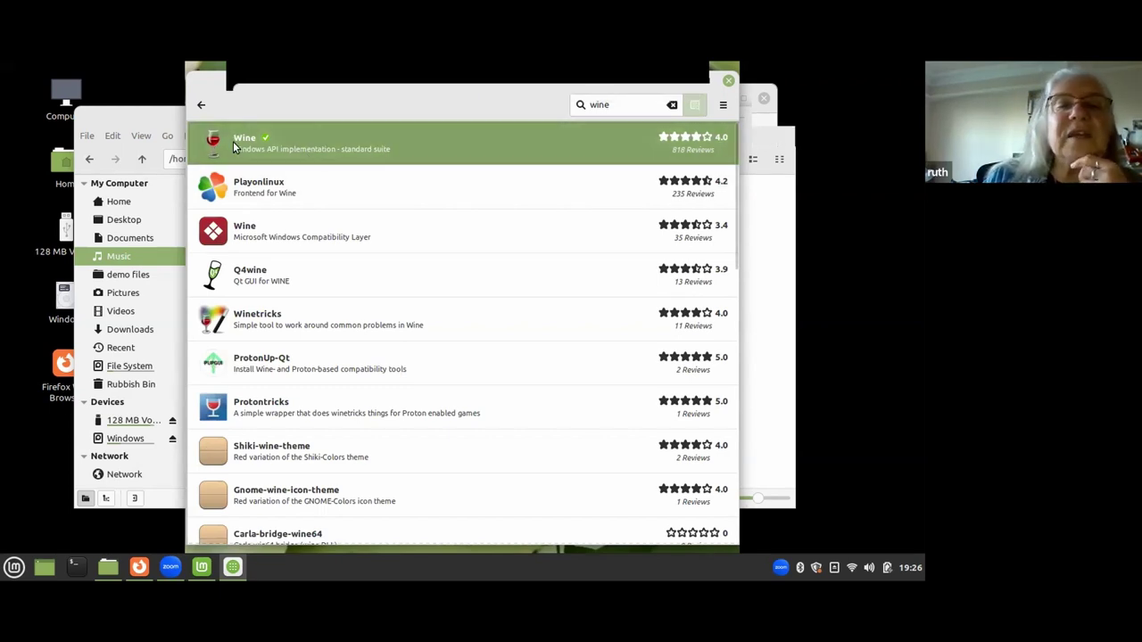
left_click(290, 137)
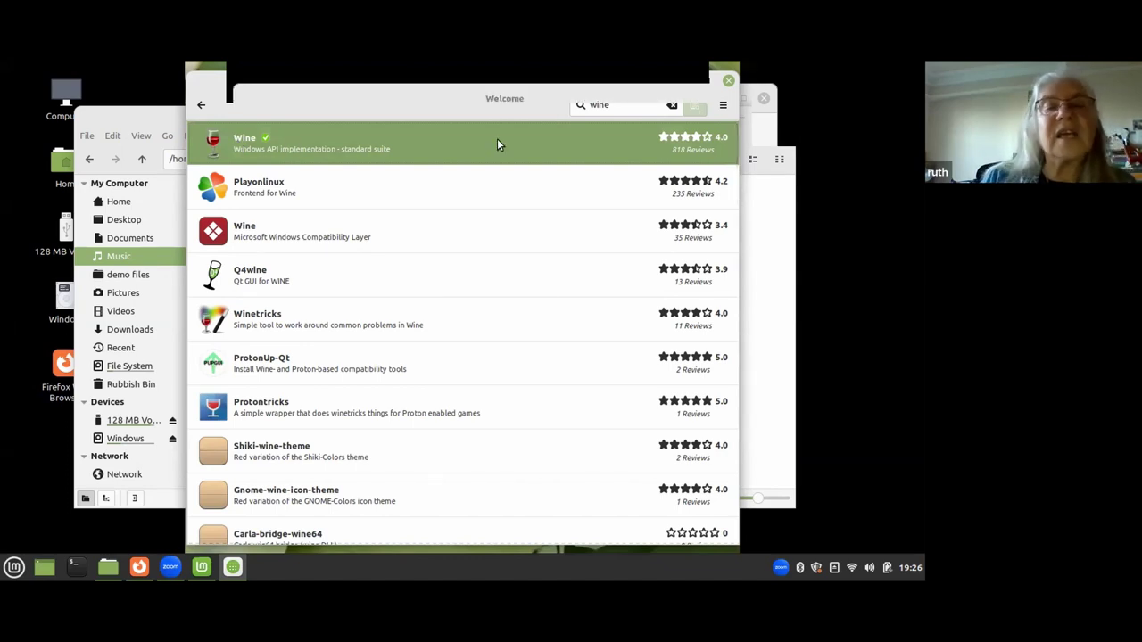
Close Software Manager and go from Music up to Home, then into the demo files folder.
left_click(729, 82)
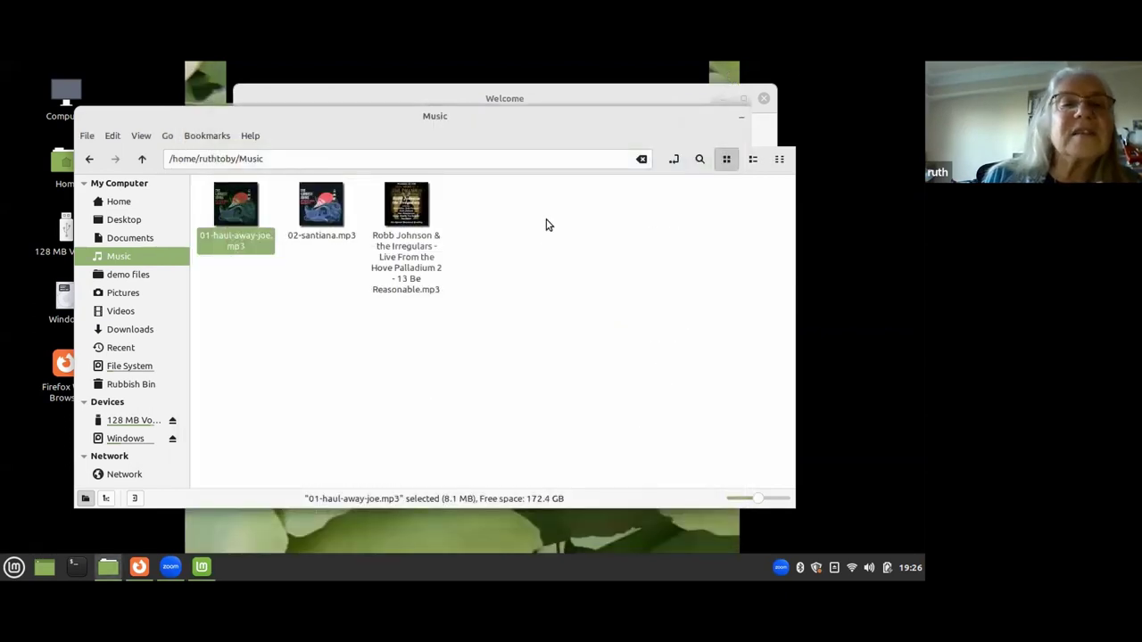
left_click(142, 160)
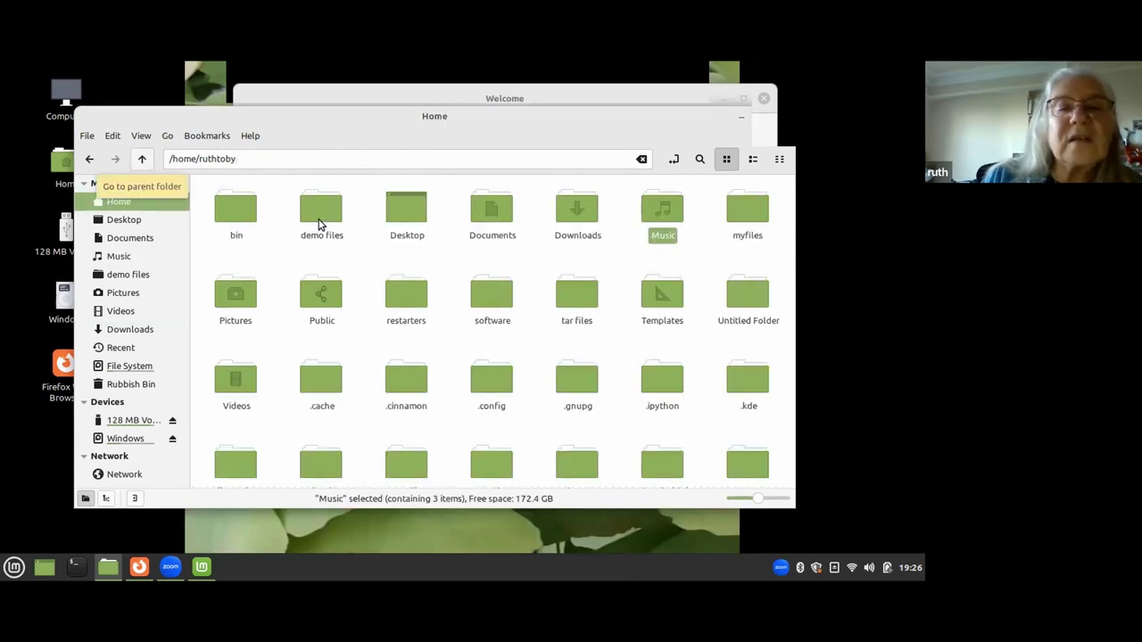
double_click(320, 214)
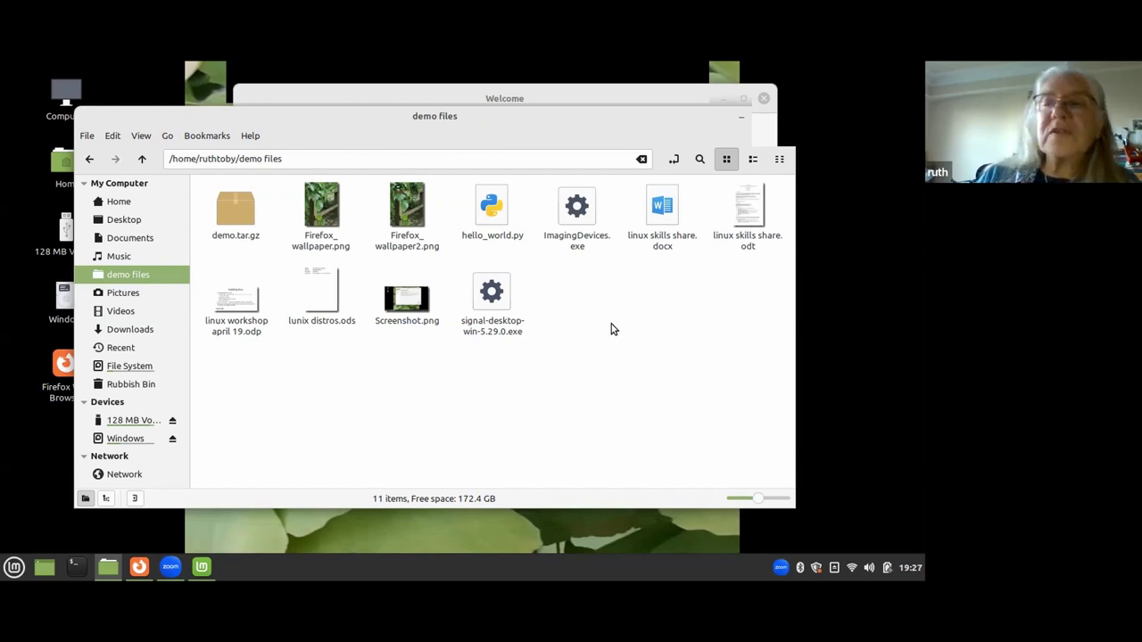
left_click_drag(598, 117, 560, 151)
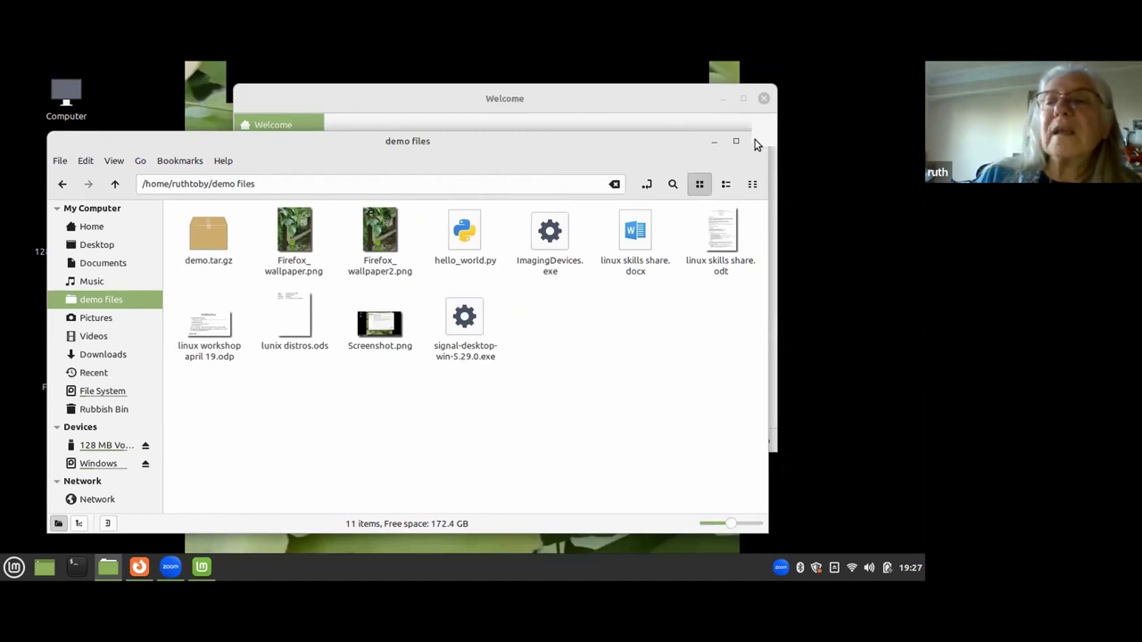
Close the demo files window and launch Users and Groups from a menu search for 'user'.
left_click(756, 143)
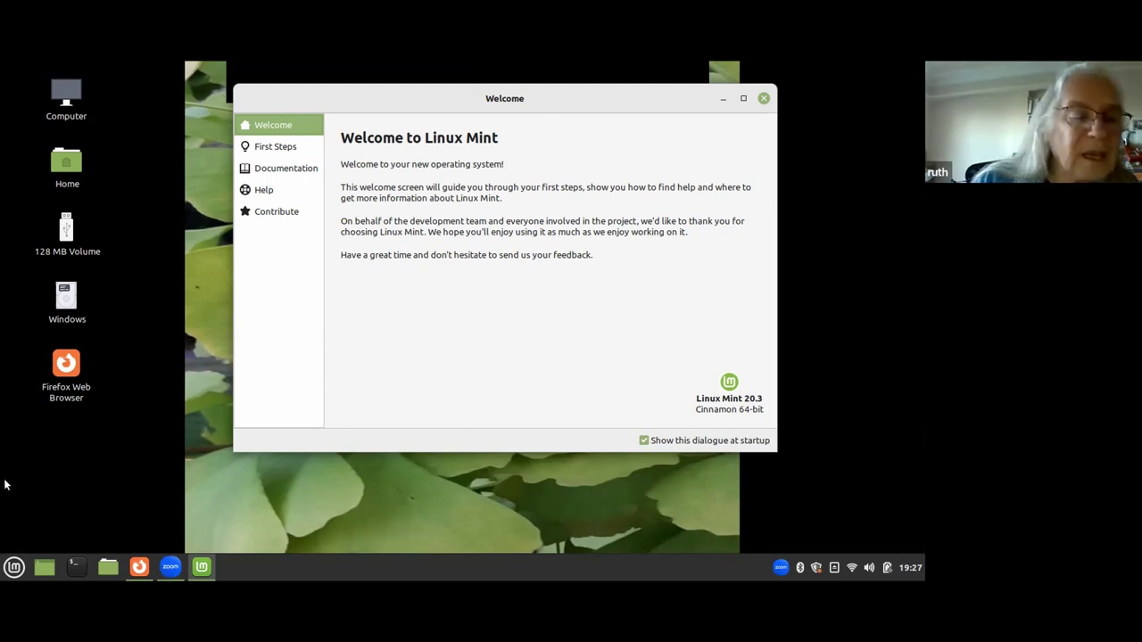
left_click(20, 562)
mouse_move(129, 479)
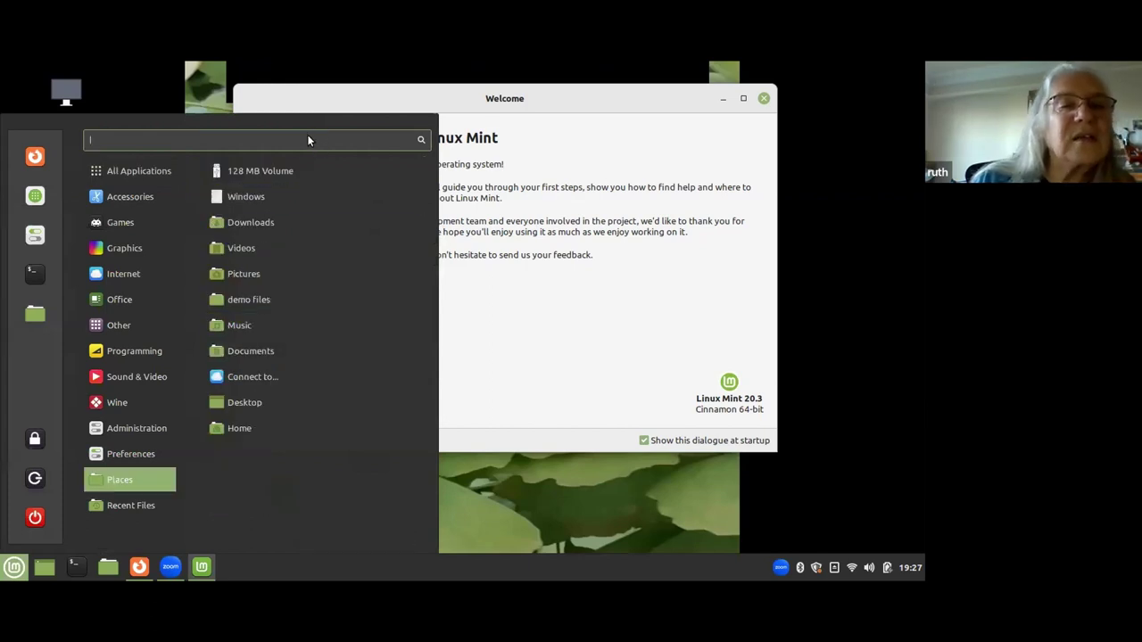
type("user")
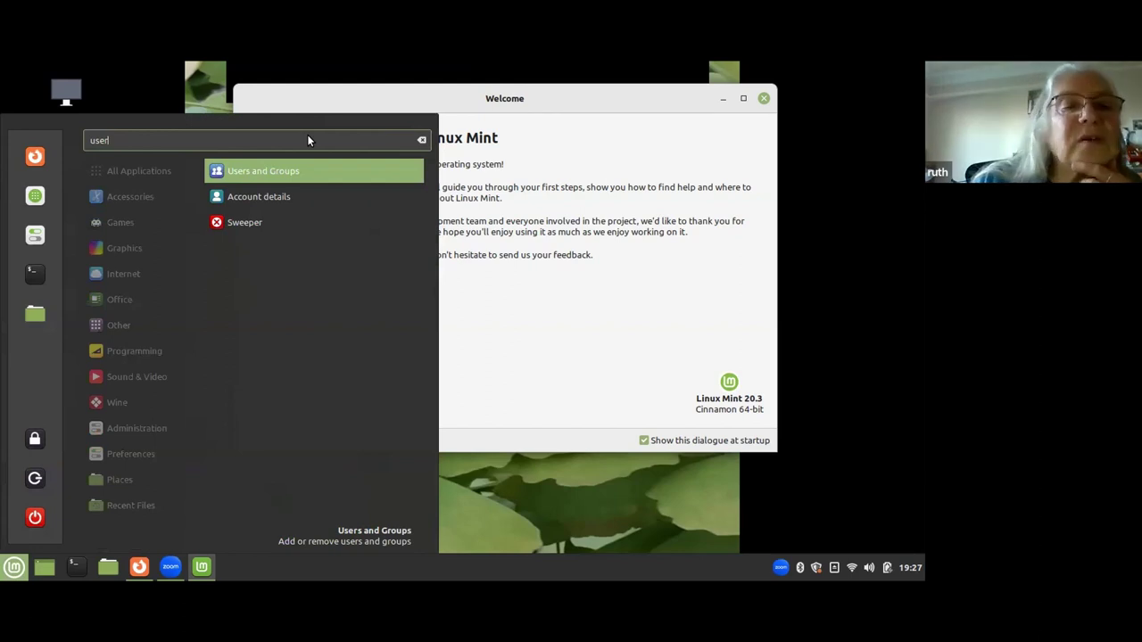
left_click(282, 171)
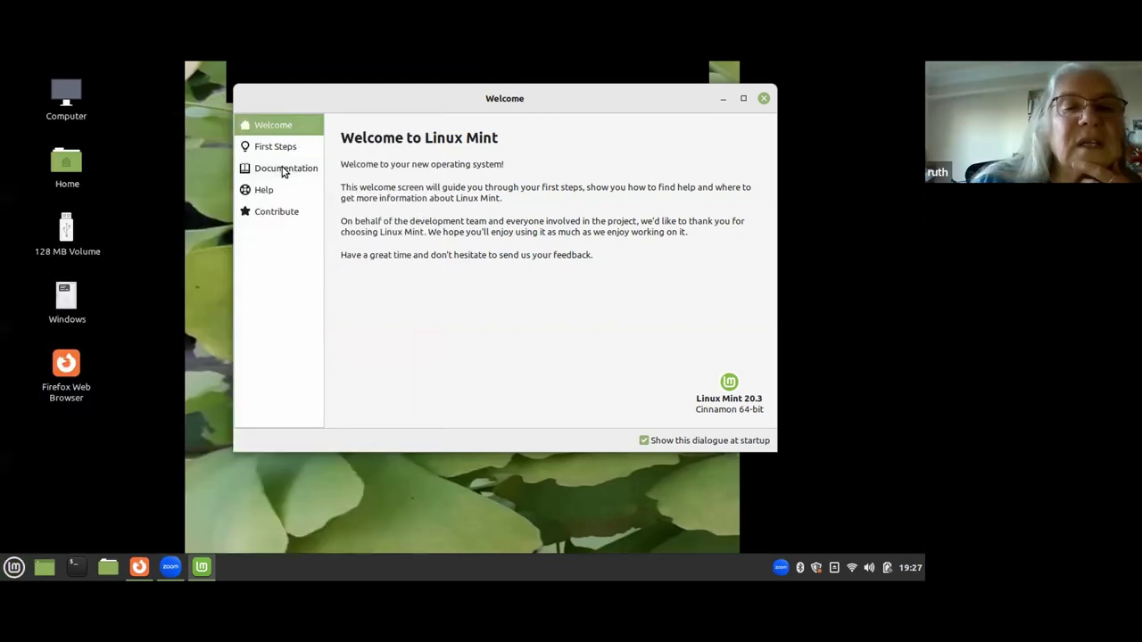
Authenticate with the account password to open Users and Groups.
left_click(284, 171)
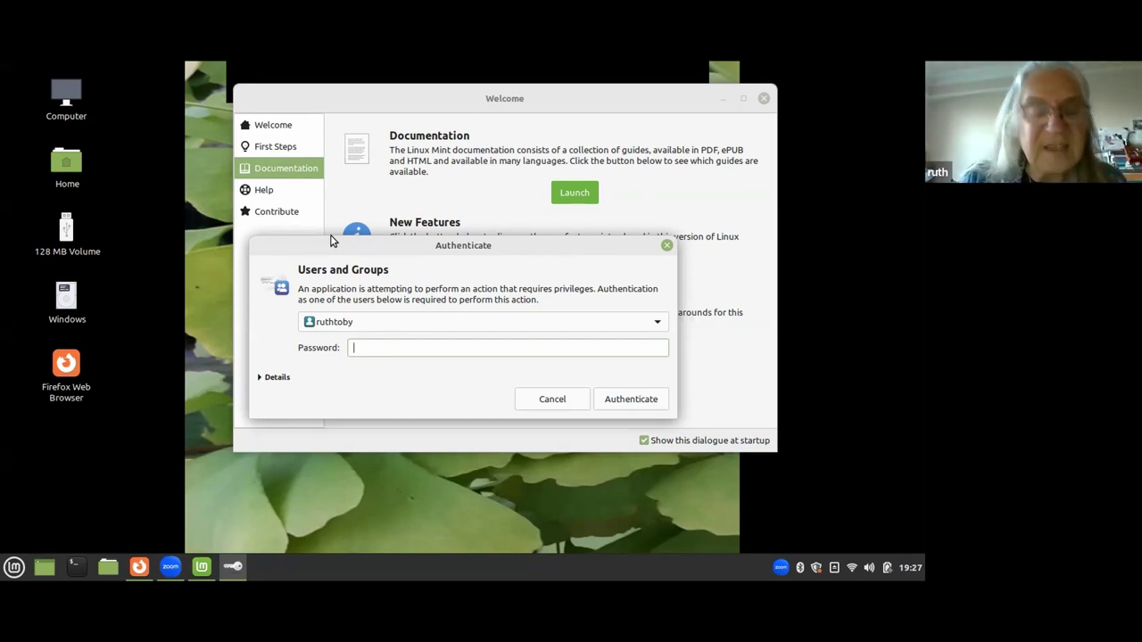
type("••")
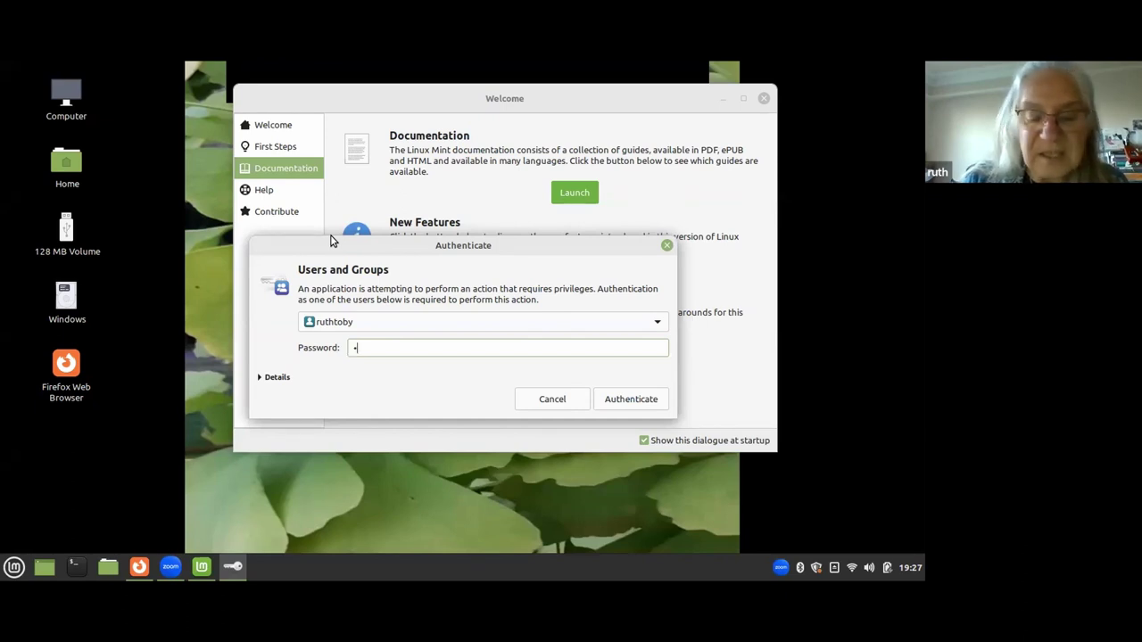
type("••••••")
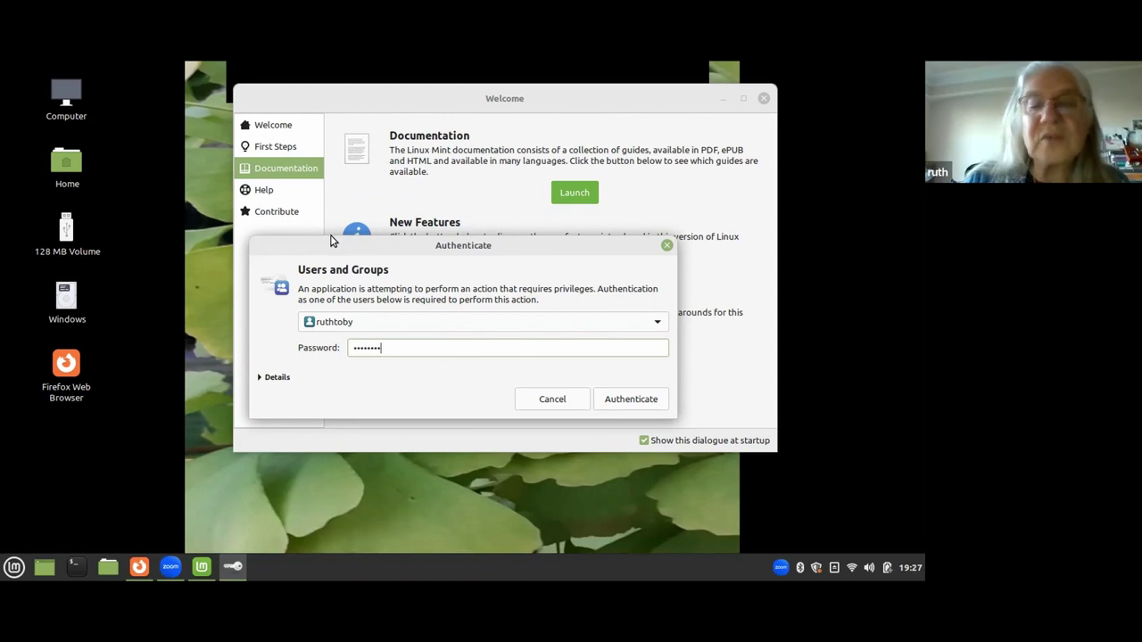
key("Return")
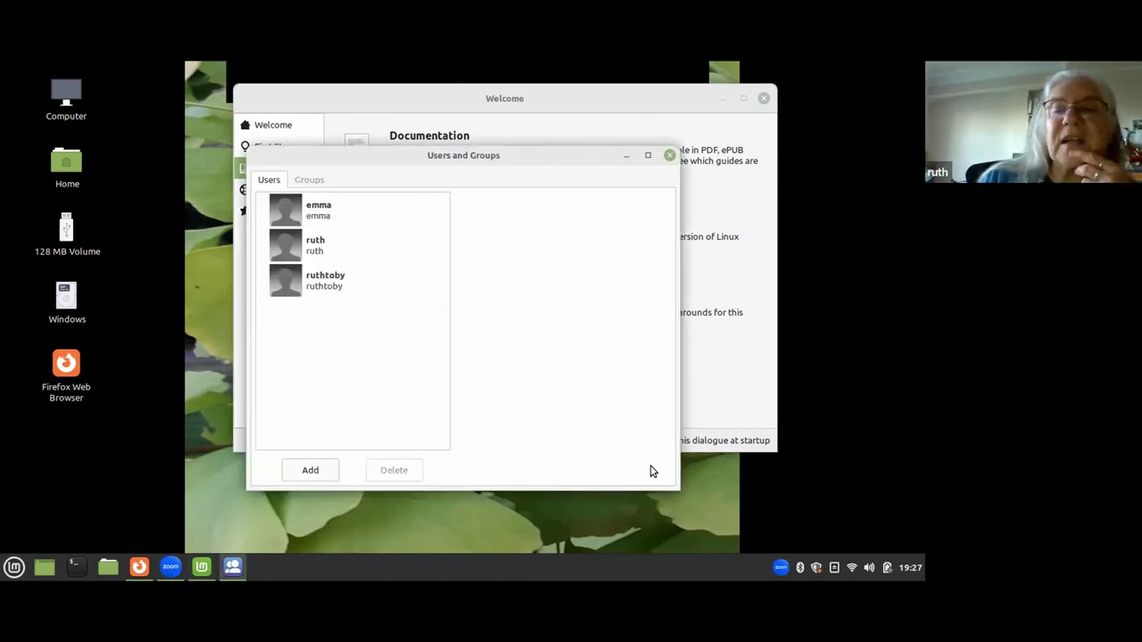
Enlarge Users and Groups, review all three accounts, and keep the third as Administrator.
left_click_drag(672, 487, 772, 498)
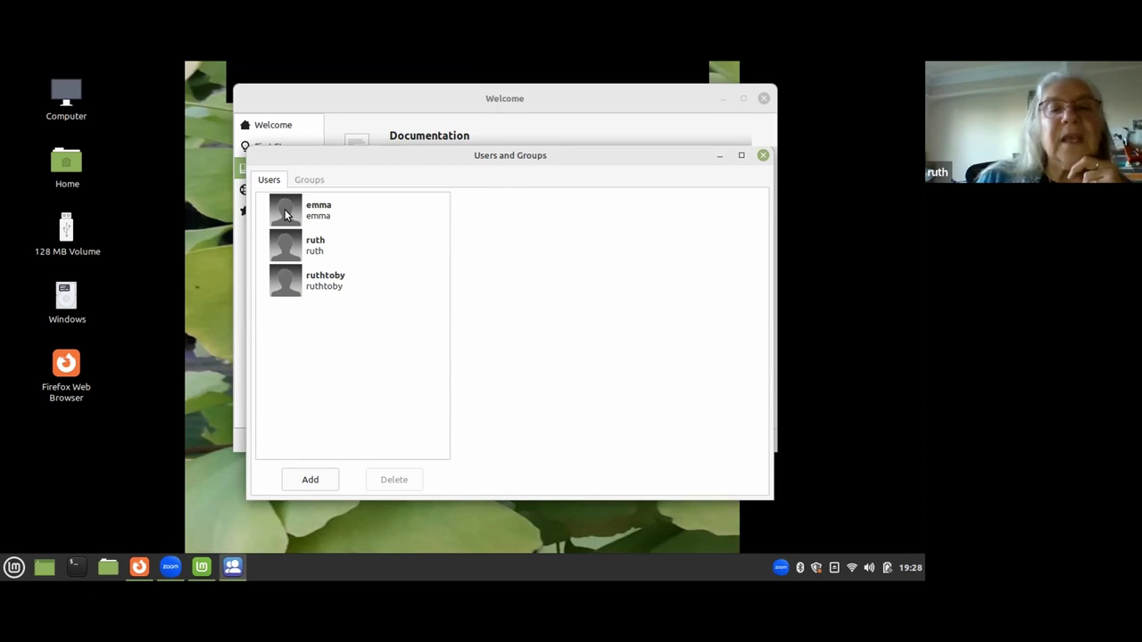
left_click(284, 209)
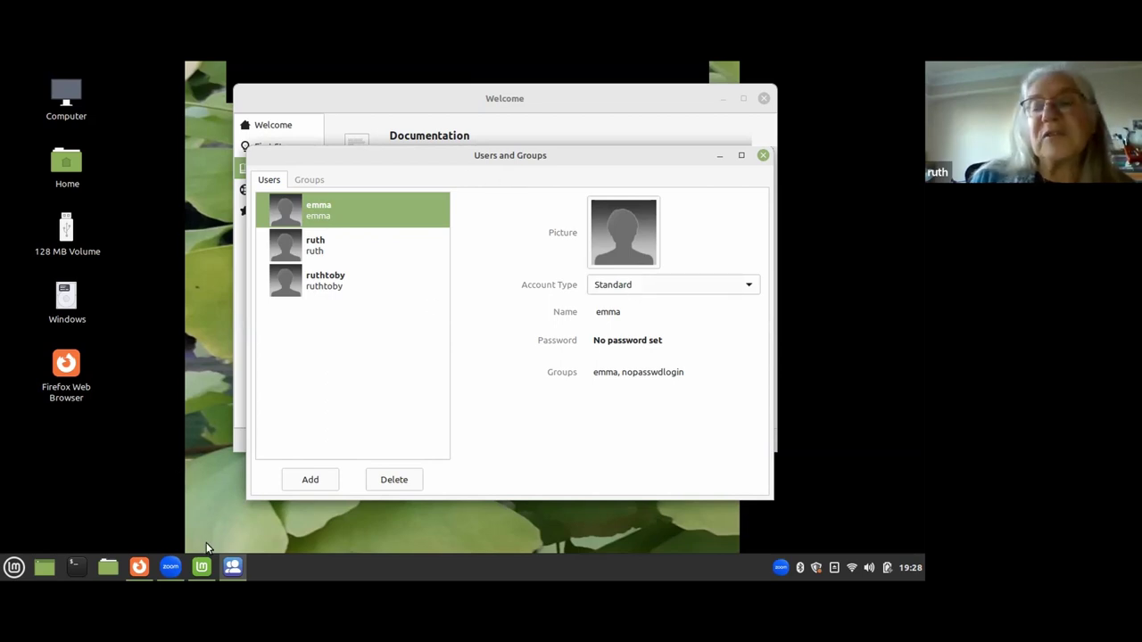
left_click(314, 247)
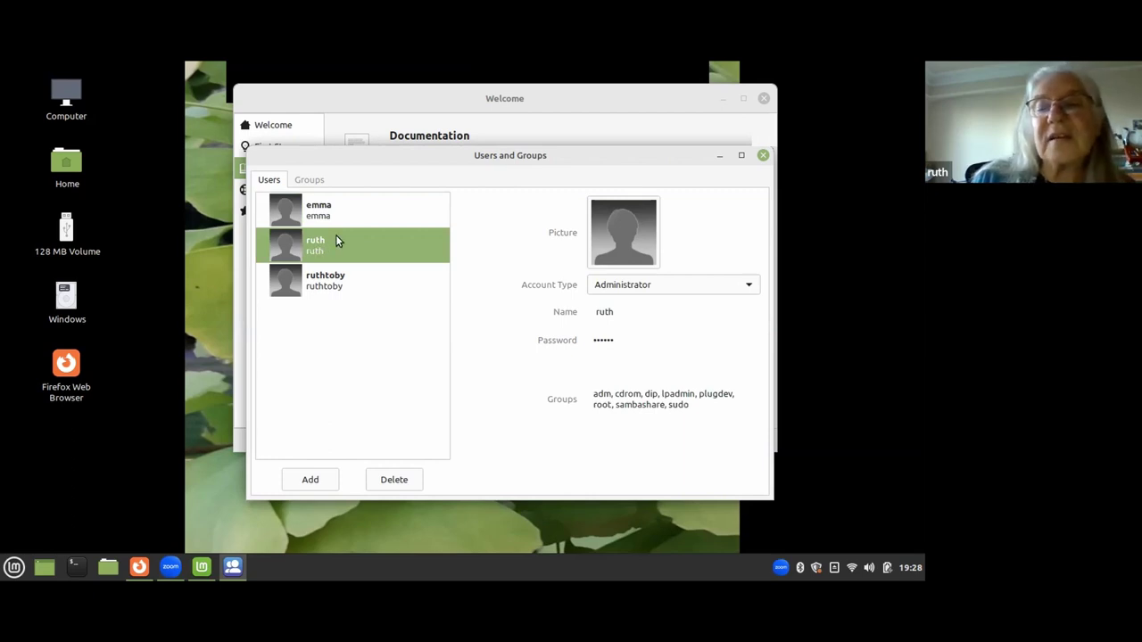
left_click(339, 291)
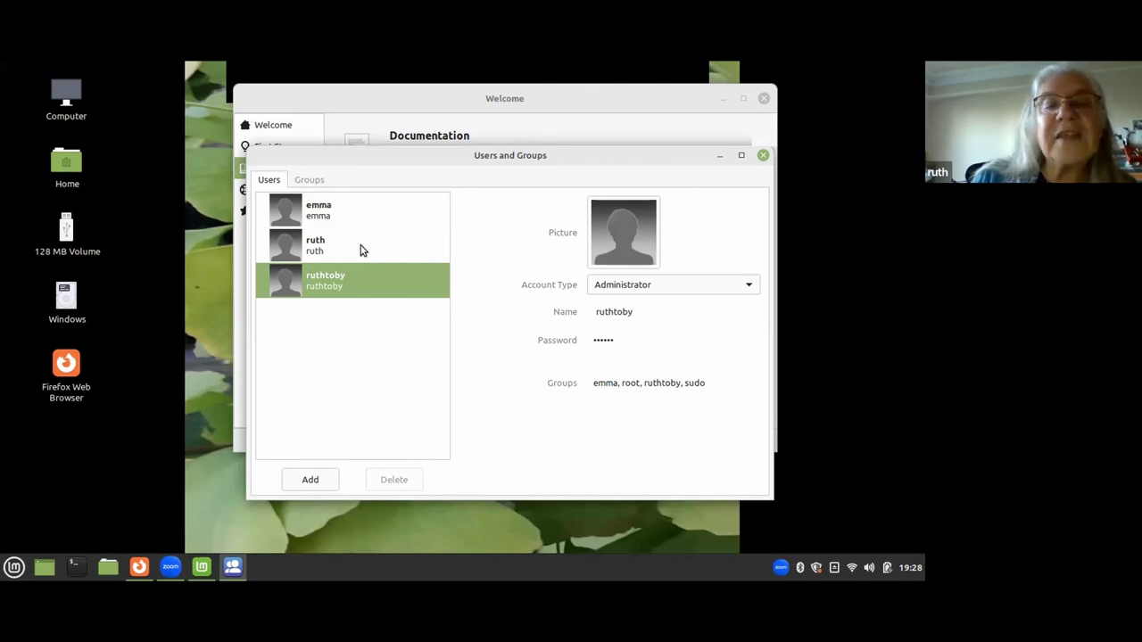
left_click(750, 286)
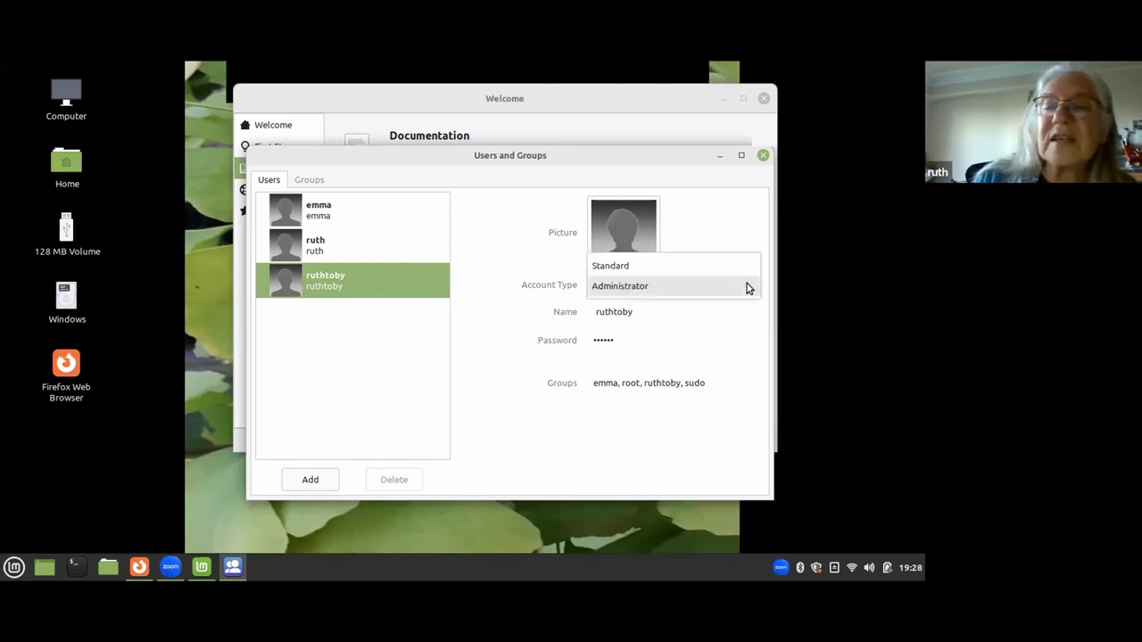
left_click(726, 287)
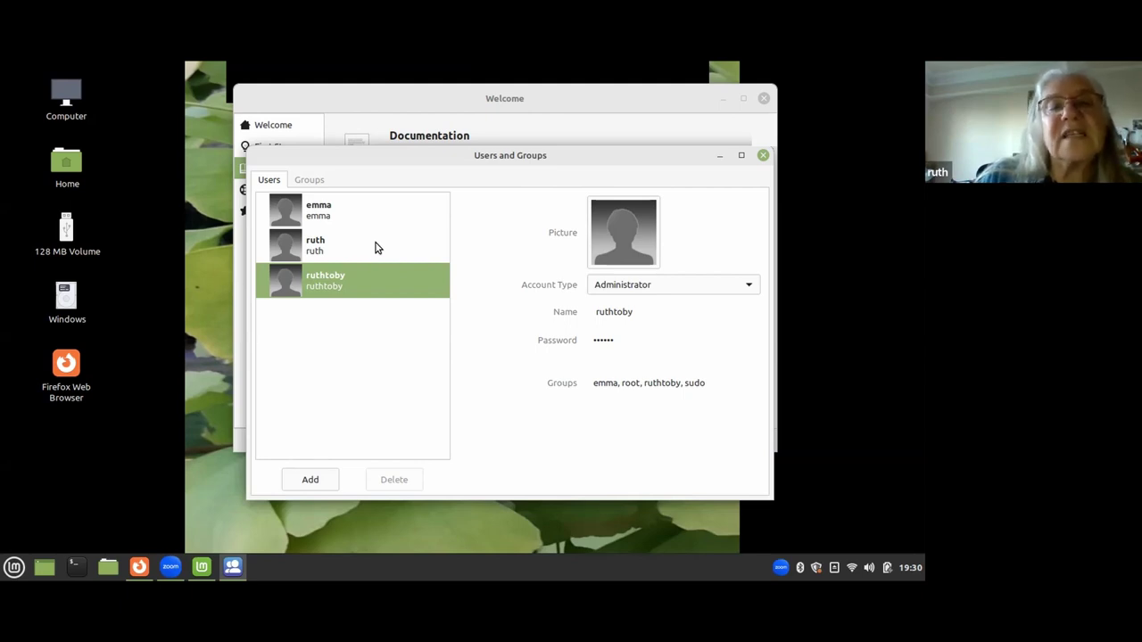
Dismiss the application menu, then close Users and Groups and the Linux Mint Welcome window.
left_click(14, 568)
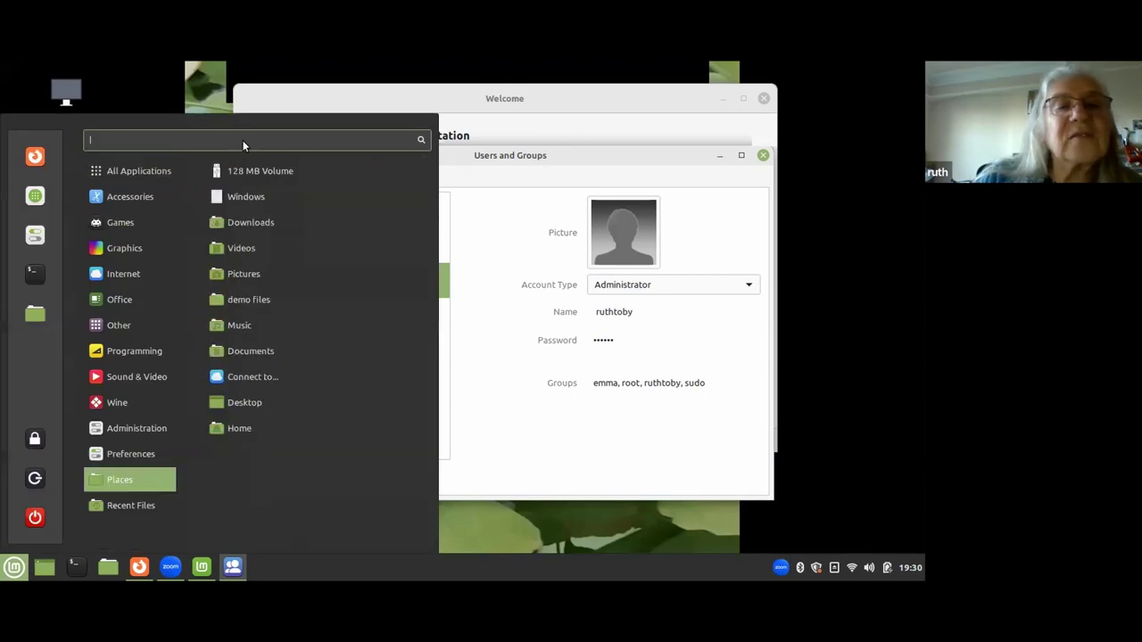
left_click(818, 262)
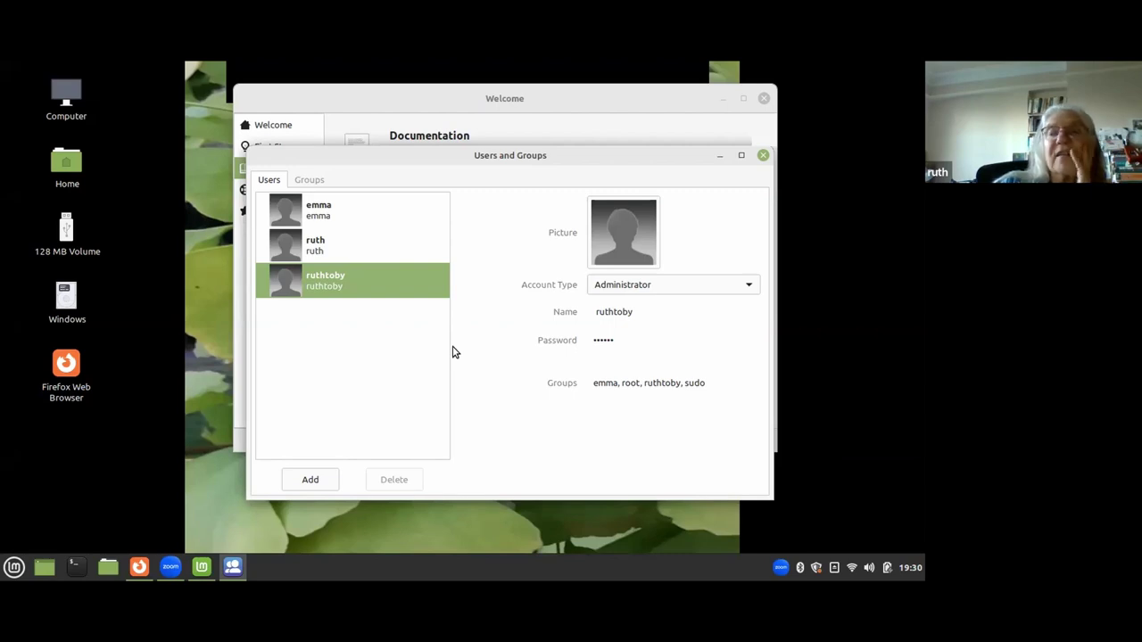
left_click(763, 157)
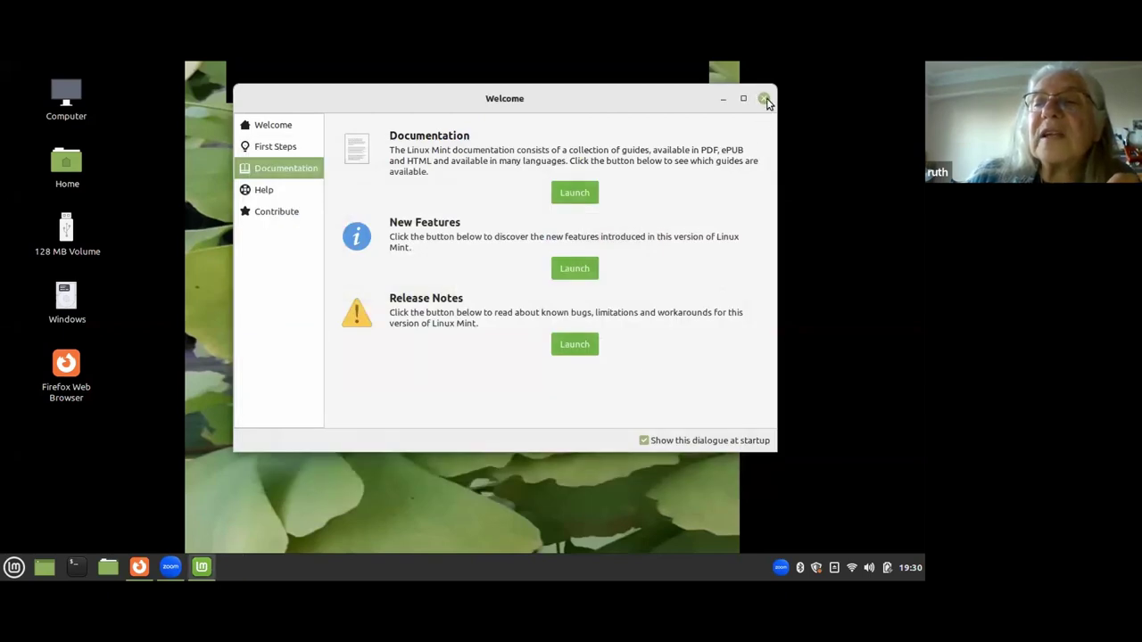
left_click(764, 99)
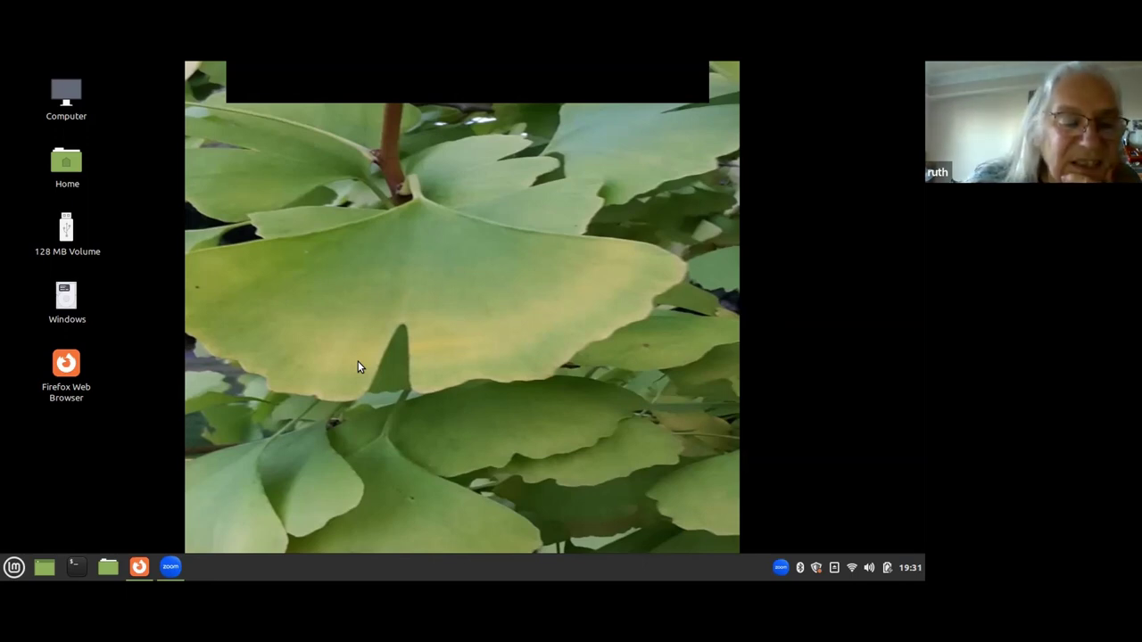
Launch a new Terminal window from the taskbar and widen it slightly.
left_click(73, 568)
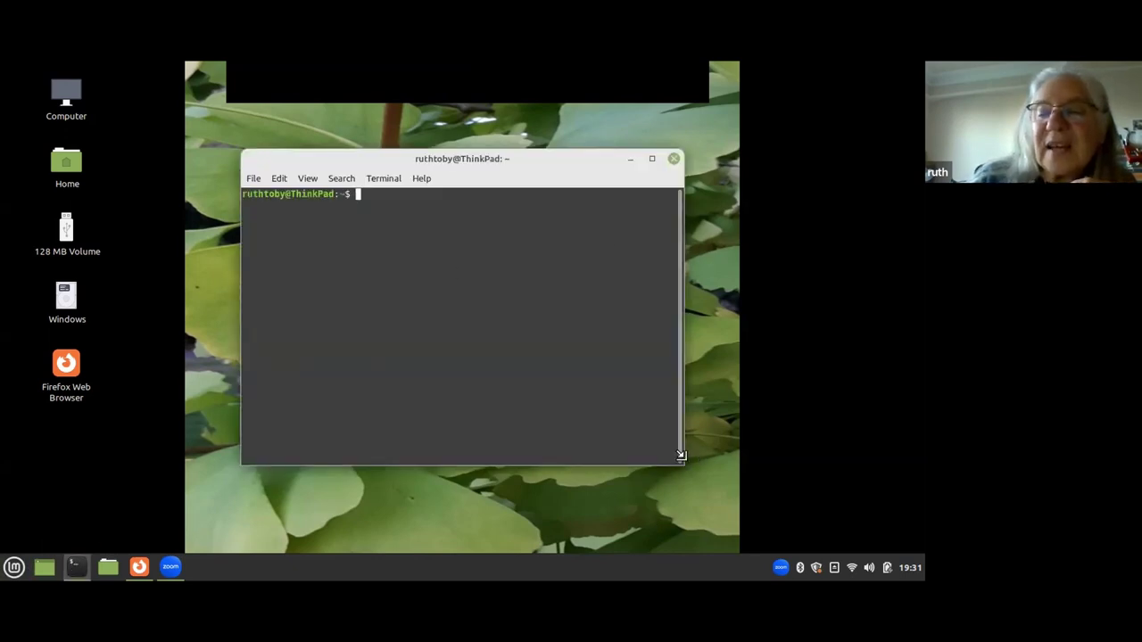
left_click_drag(681, 459, 764, 476)
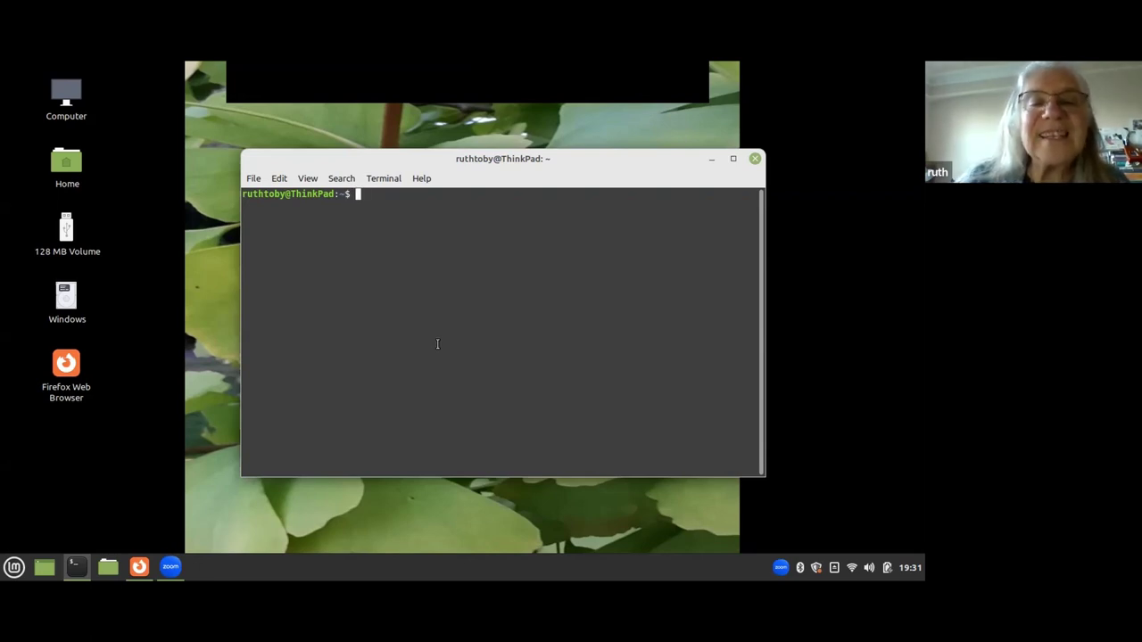
Run ls, then ls -al to show the home folder including hidden files.
type("ls -al")
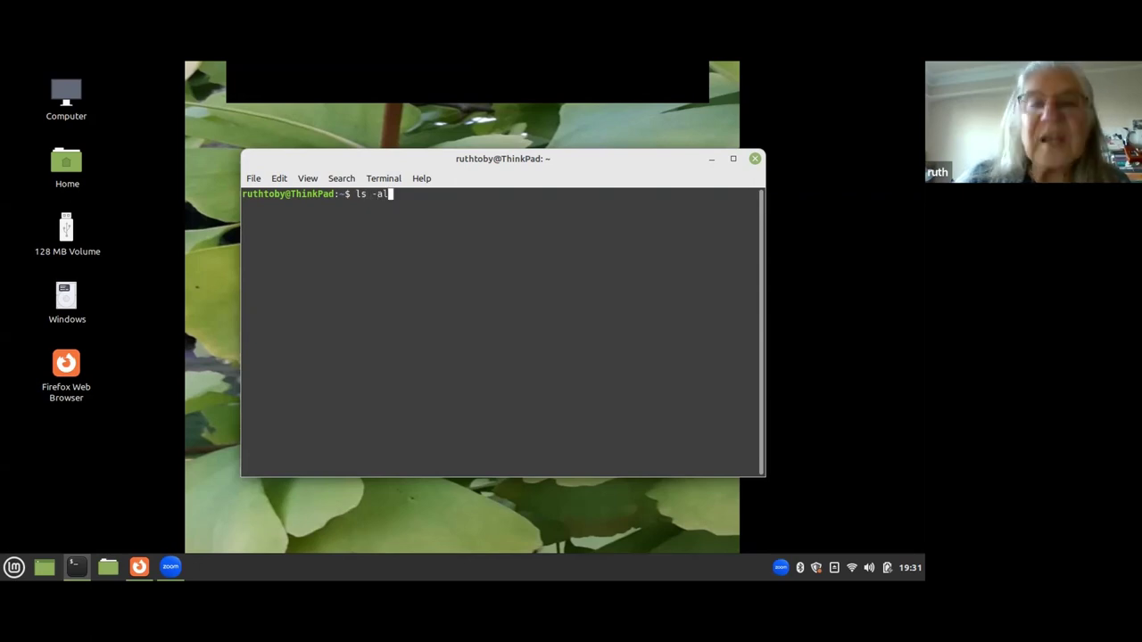
key("BackSpace")
key("BackSpace")
key("BackSpace")
key("BackSpace")
key("Return")
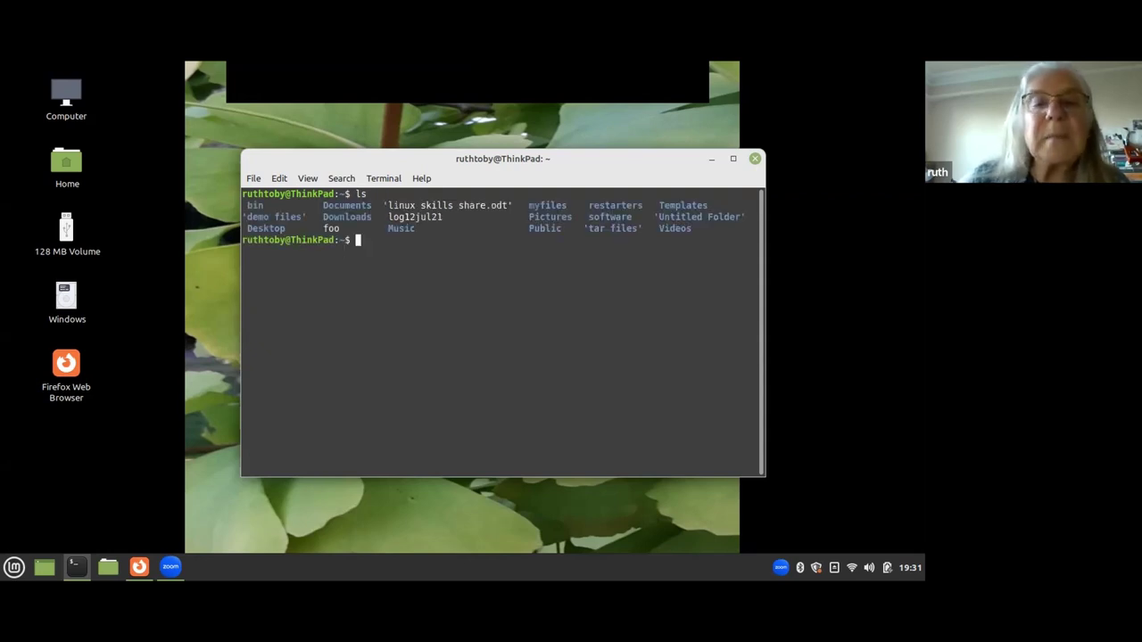
type("ls -al")
key("Return")
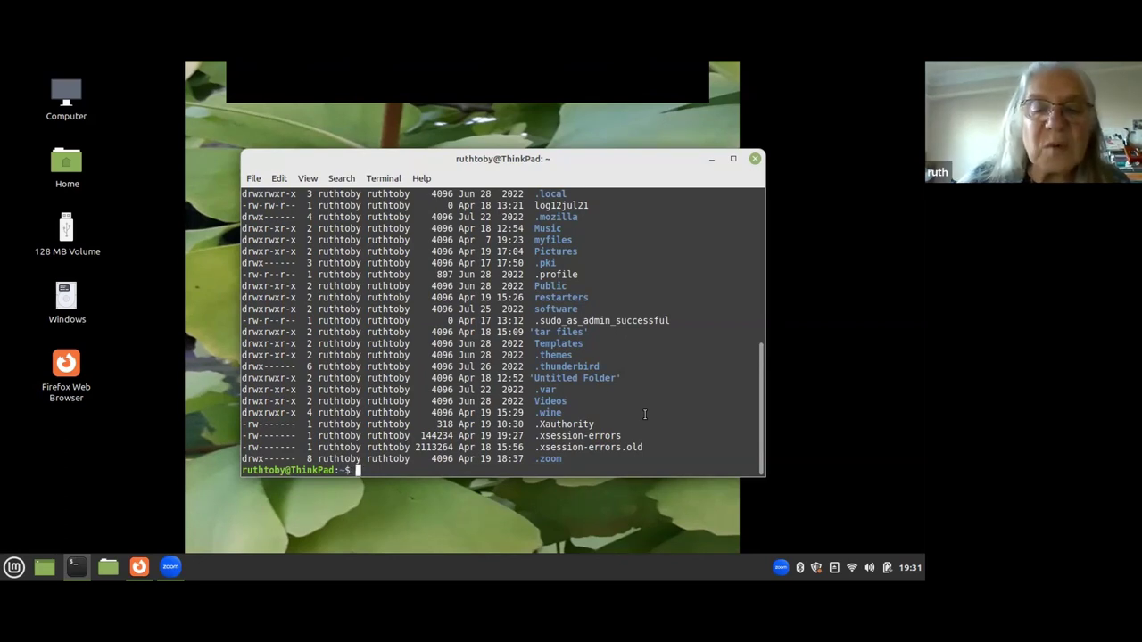
Run ls -al | grep Document to show only the Documents folder entry.
type("ls -")
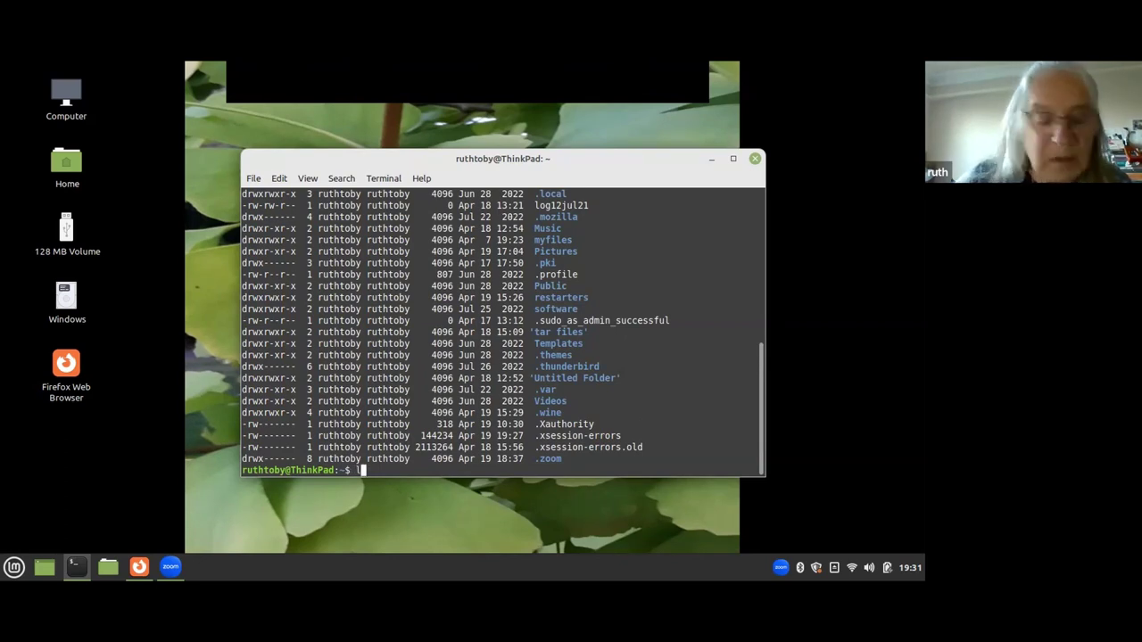
type("al ")
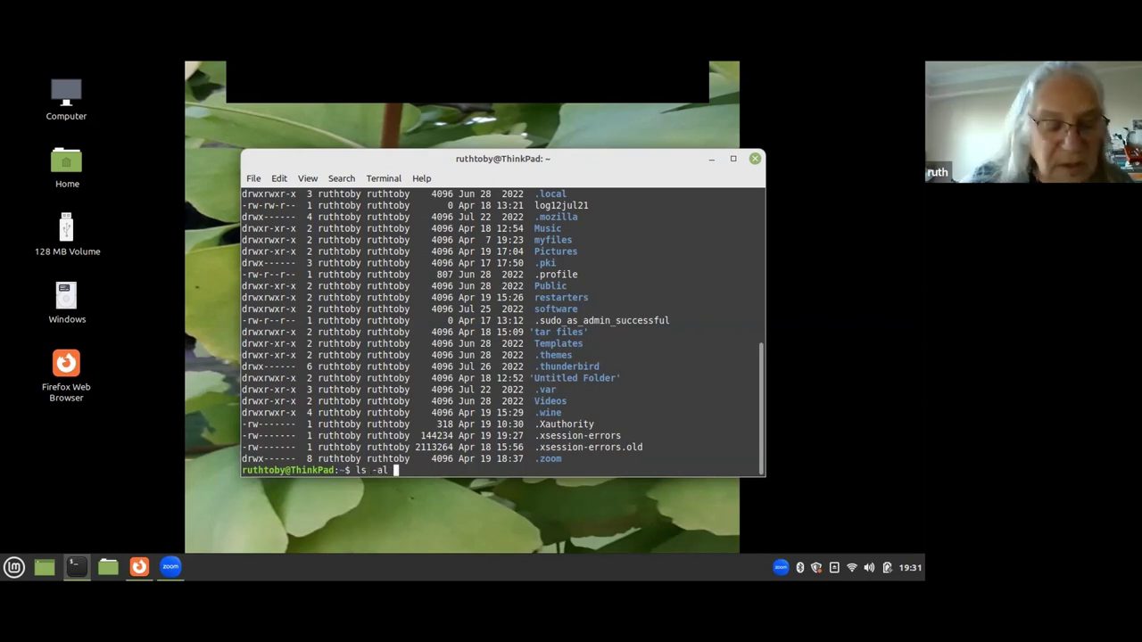
type("|")
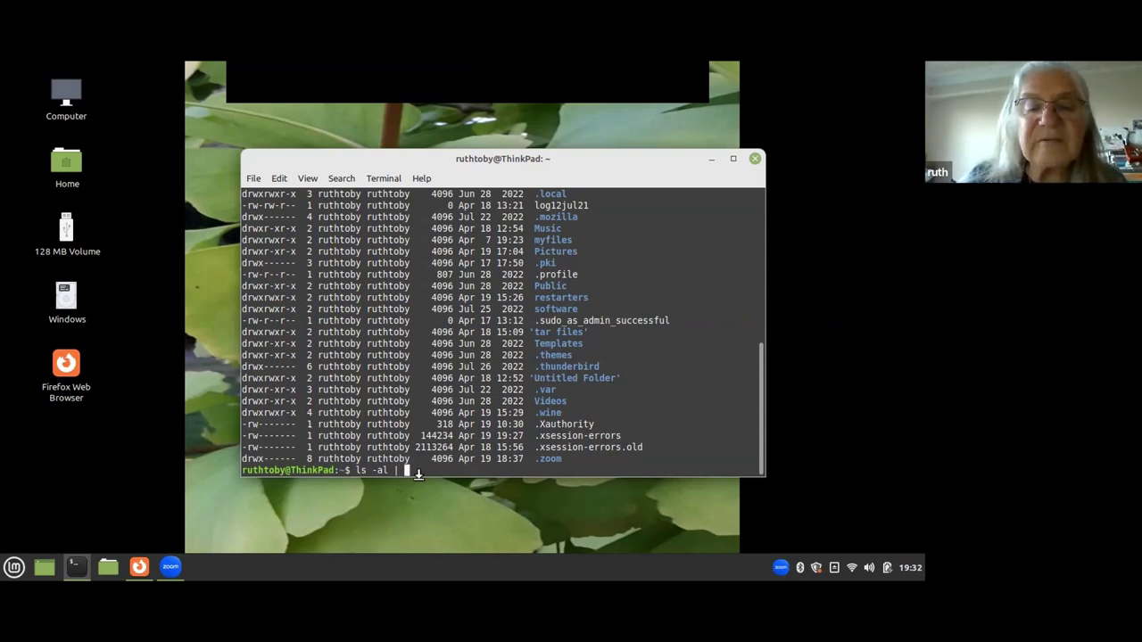
type("gr")
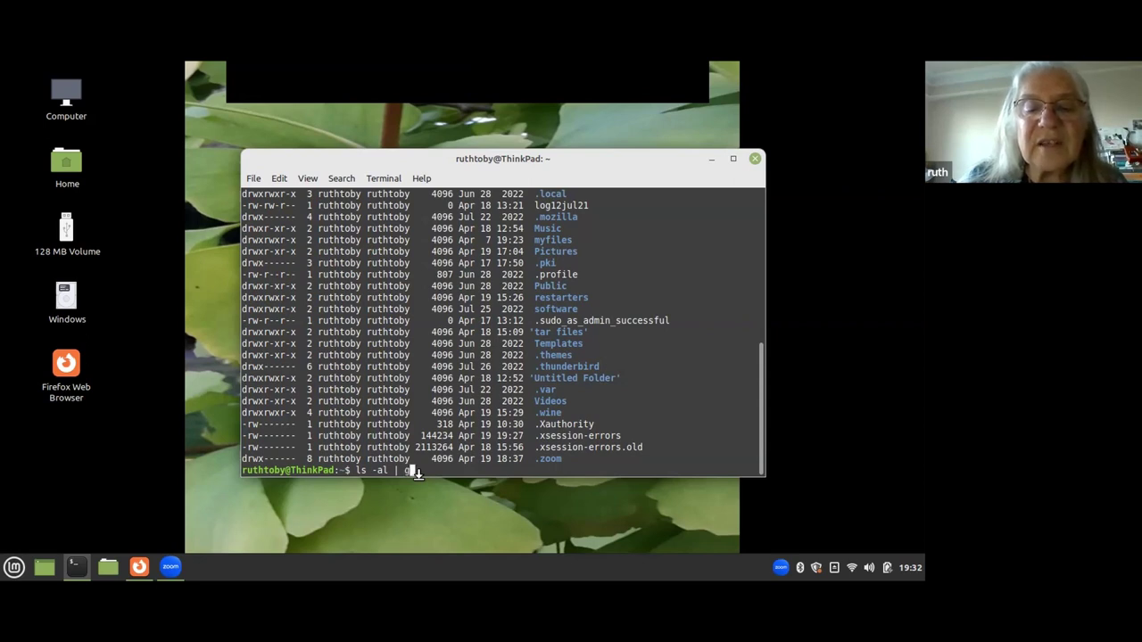
type("ep")
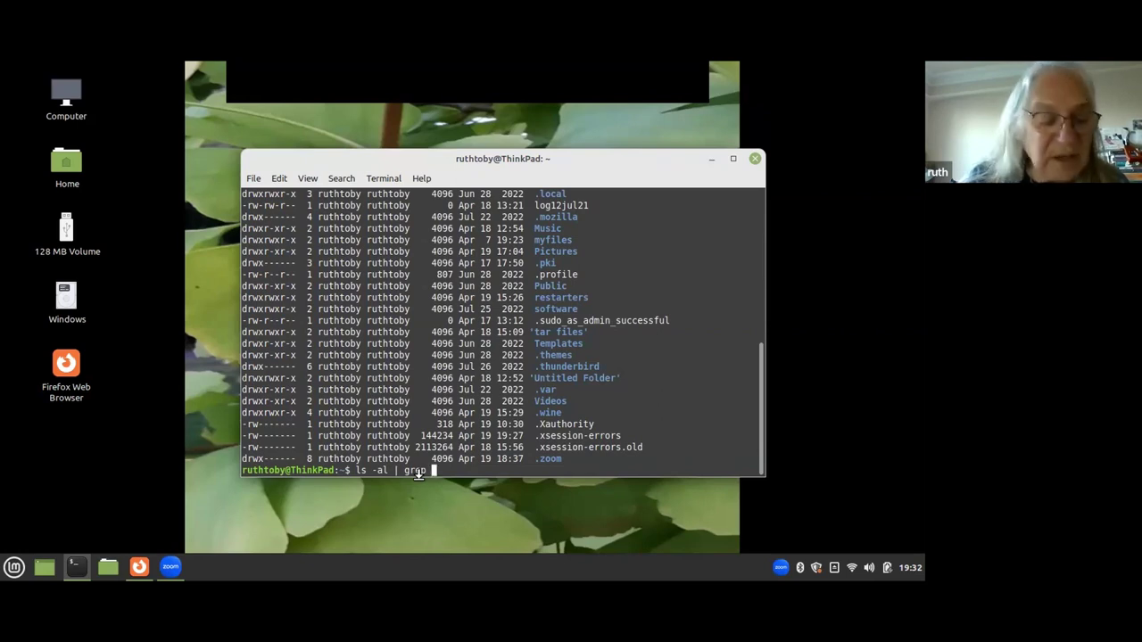
type("Dou")
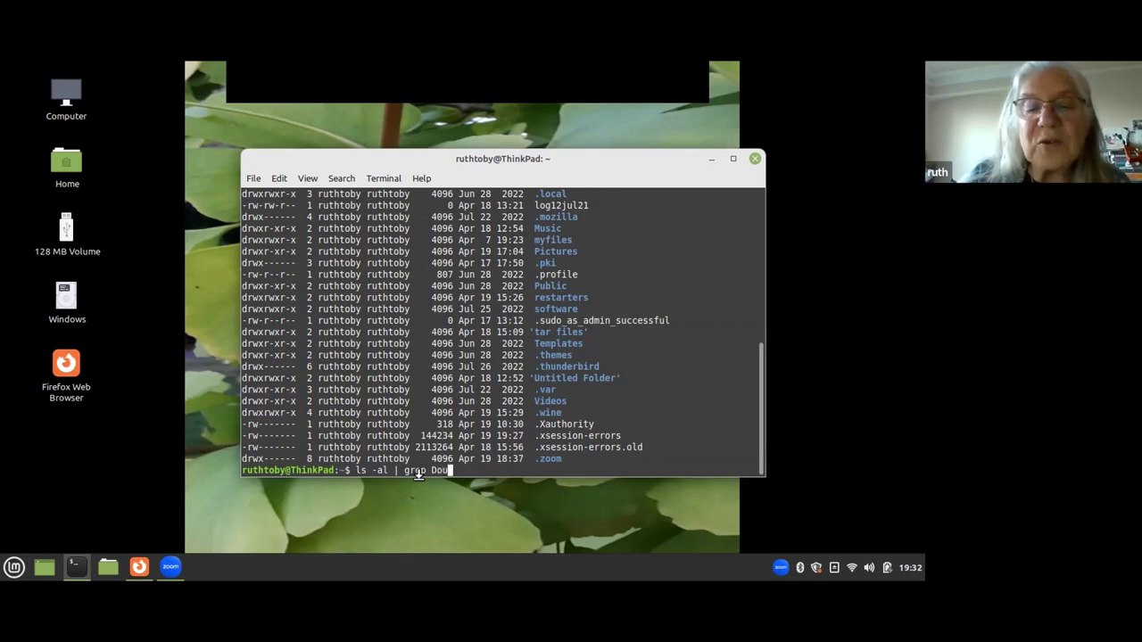
key("BackSpace")
type("cument")
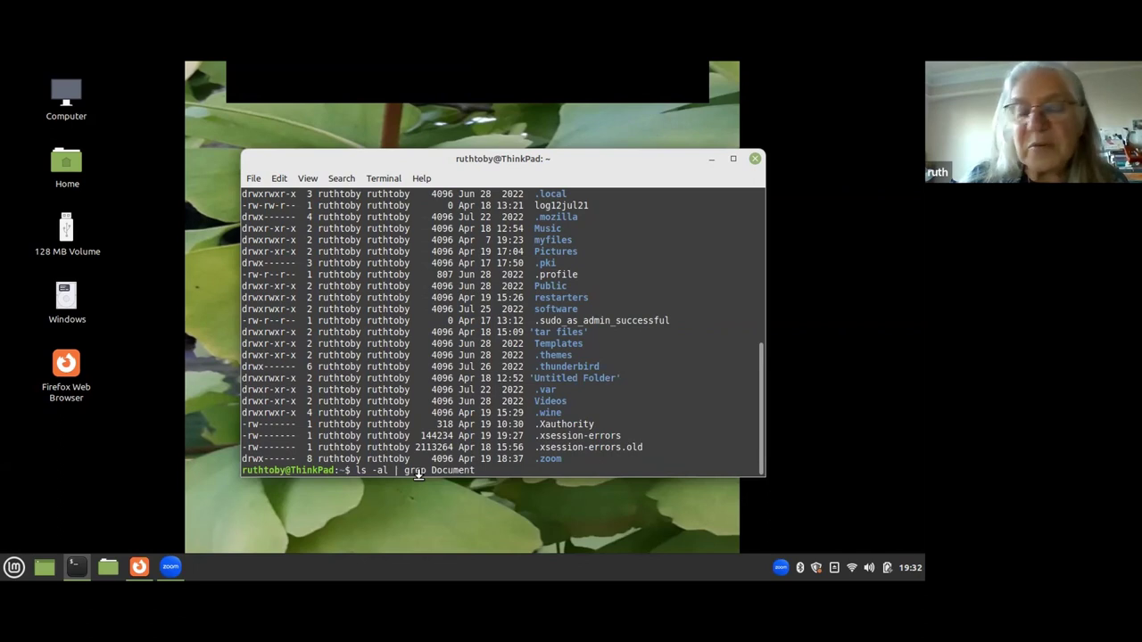
key("Return")
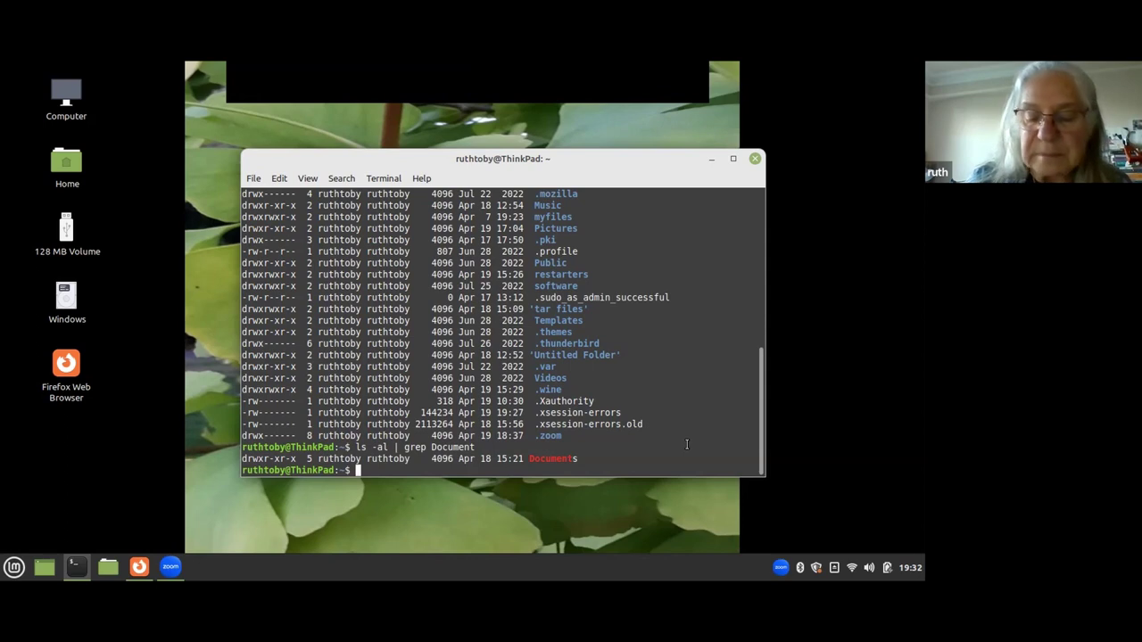
Print the path with pwd, enter the demo files folder with cd demo*, and list it.
type("pwd")
key("Return")
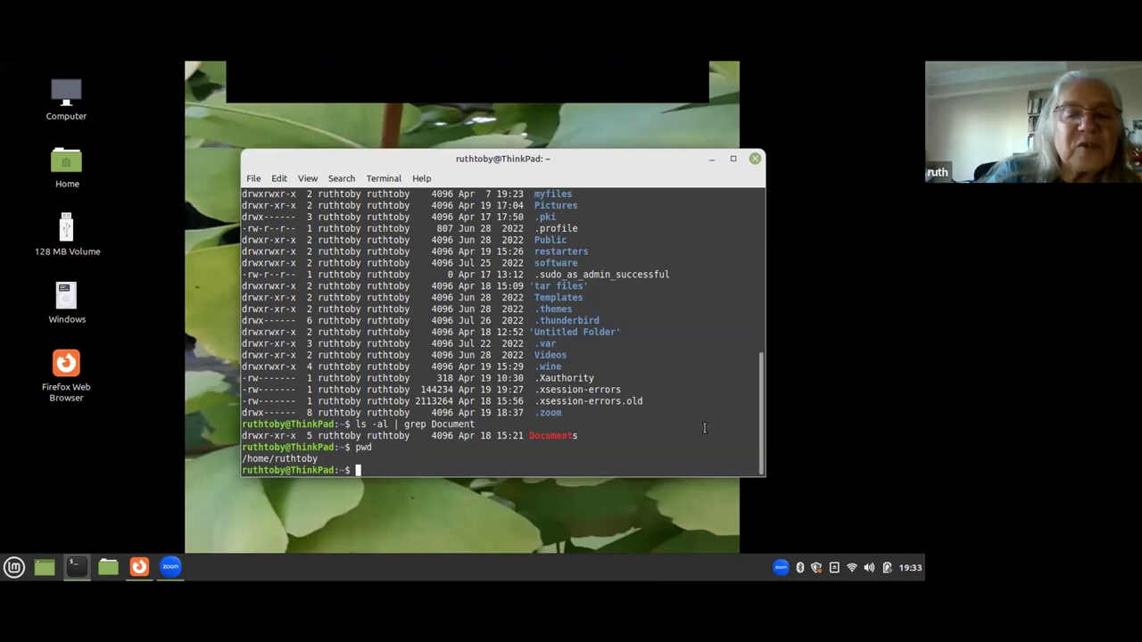
type("cd")
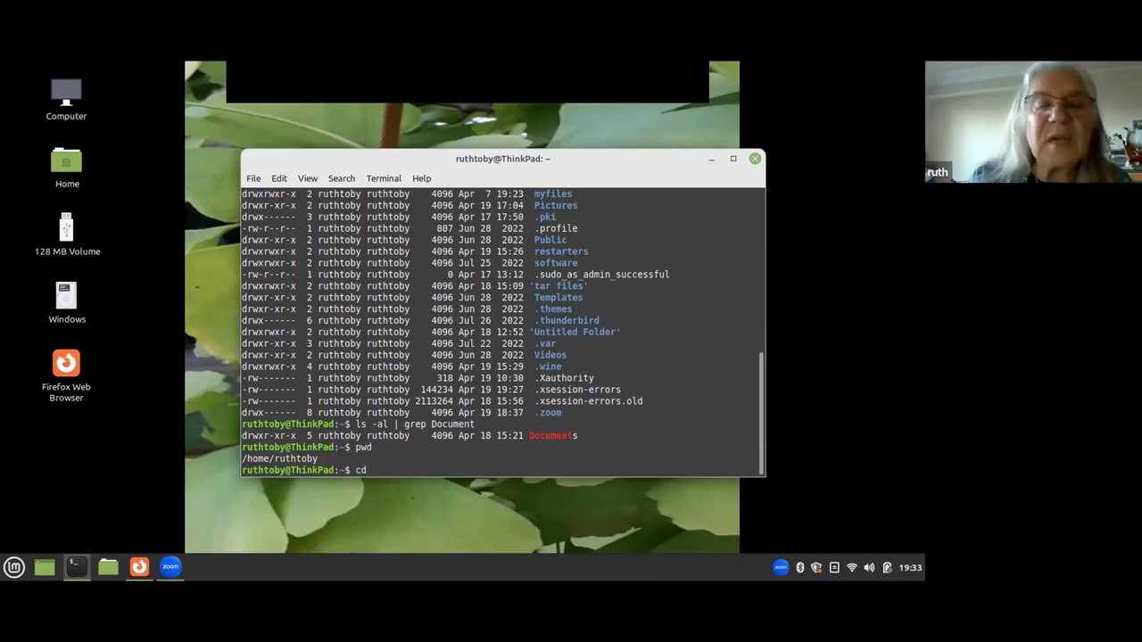
type(" dem")
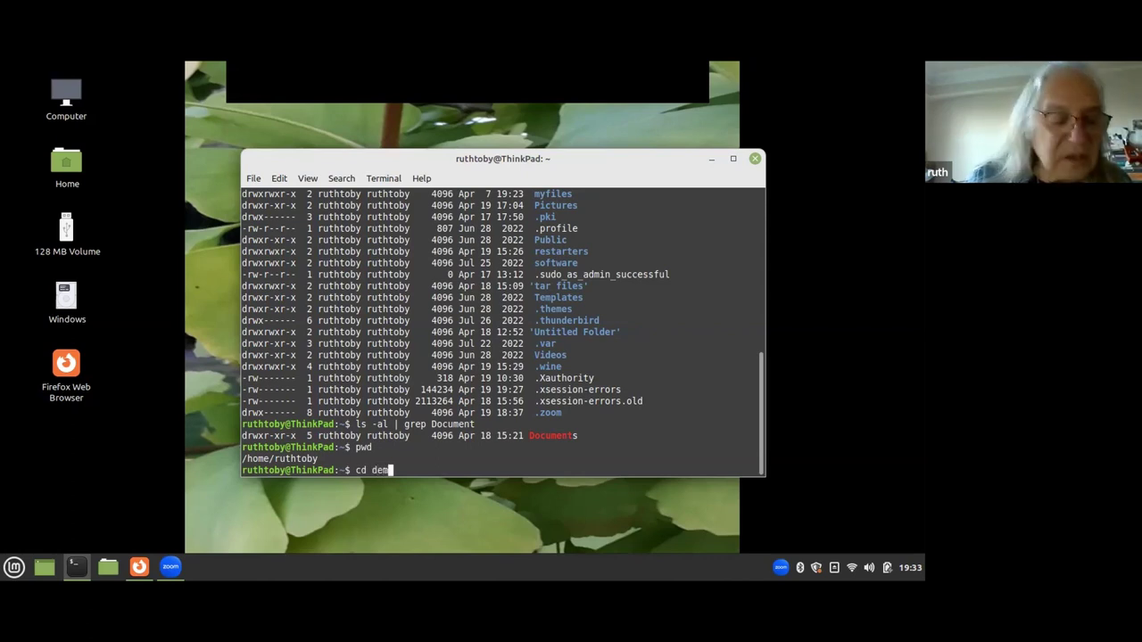
type("o*")
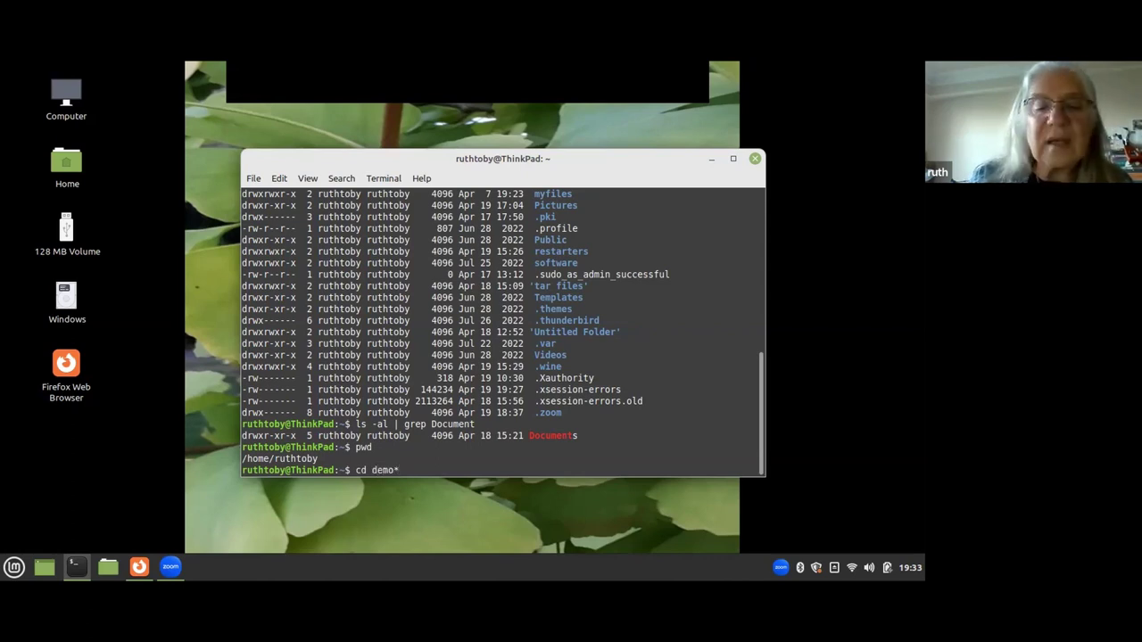
key("Return")
type("ls")
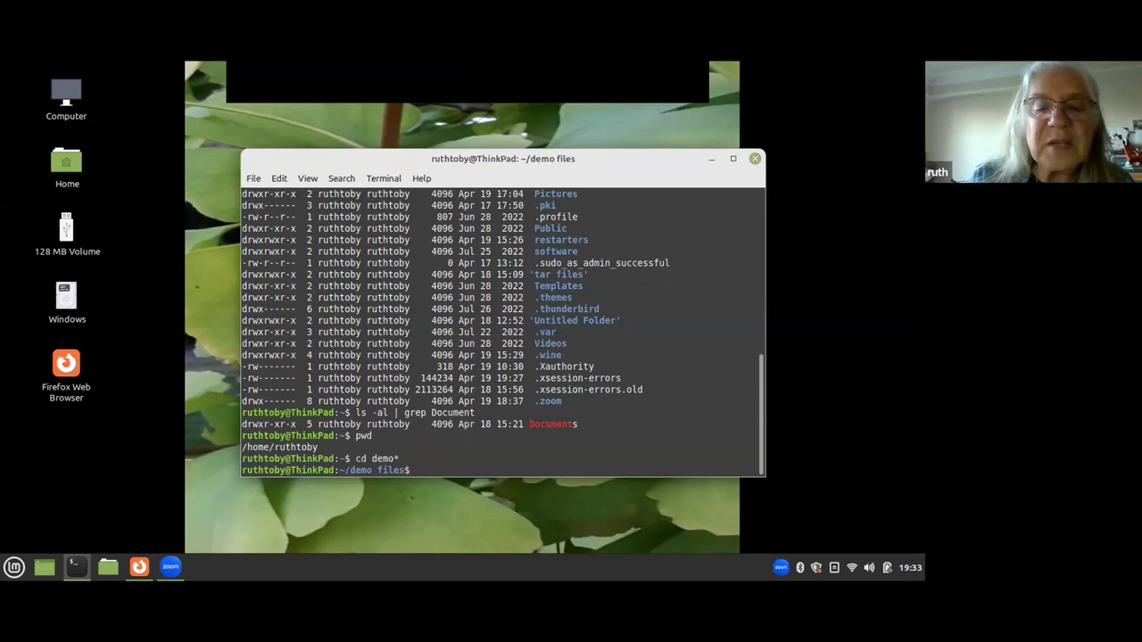
key("Return")
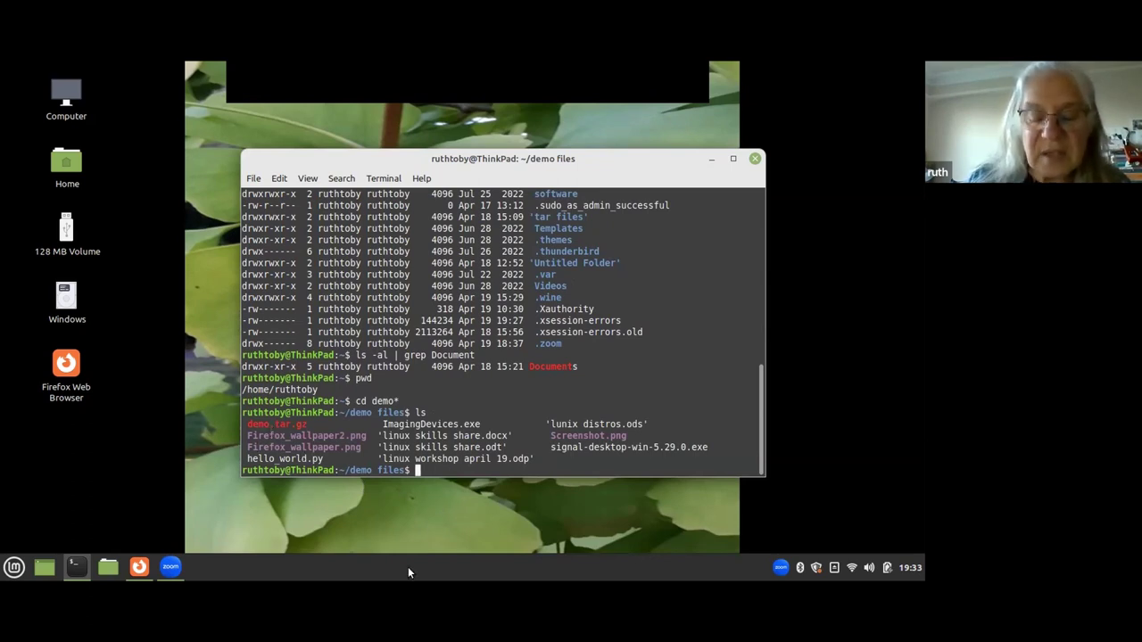
Run python3 hello* and answer its name prompt with the user's first name.
type("p")
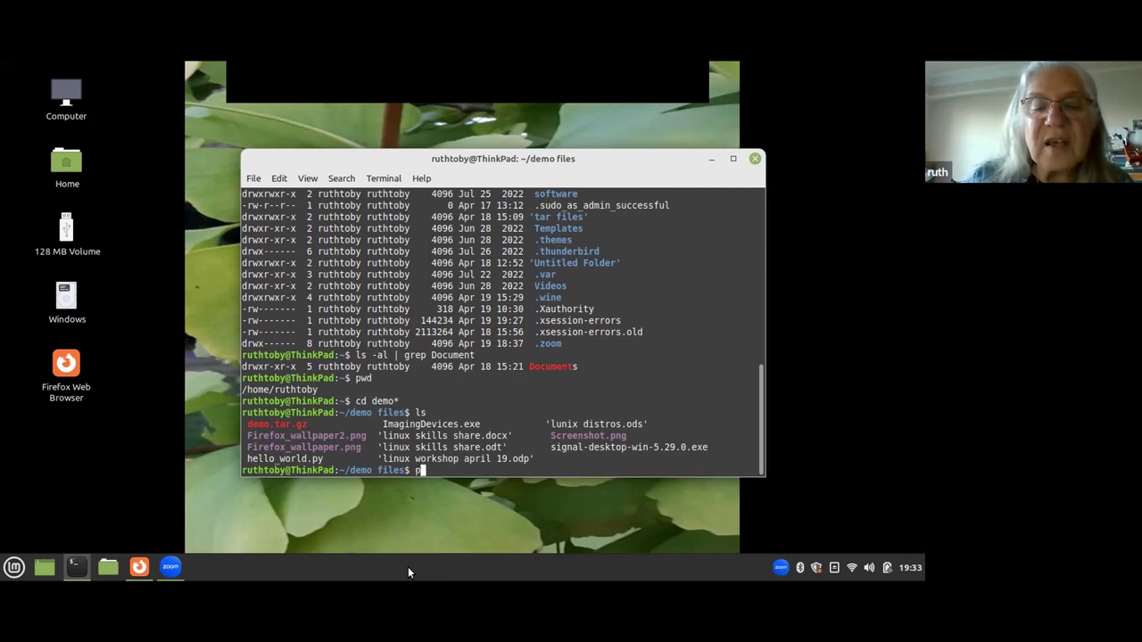
type("yth")
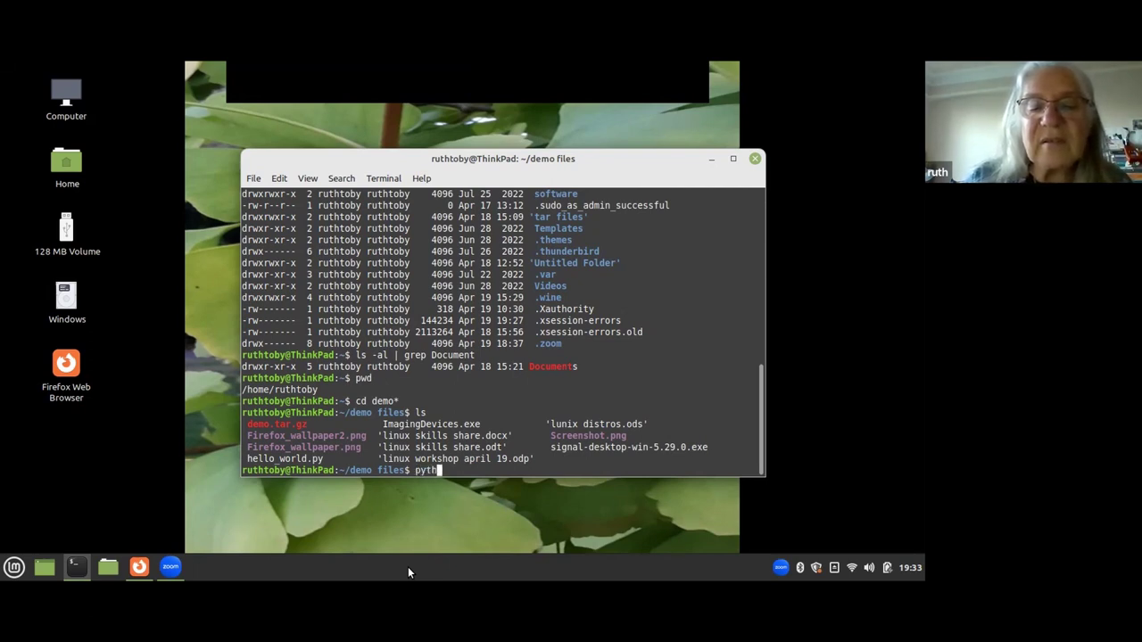
type("on3 hello")
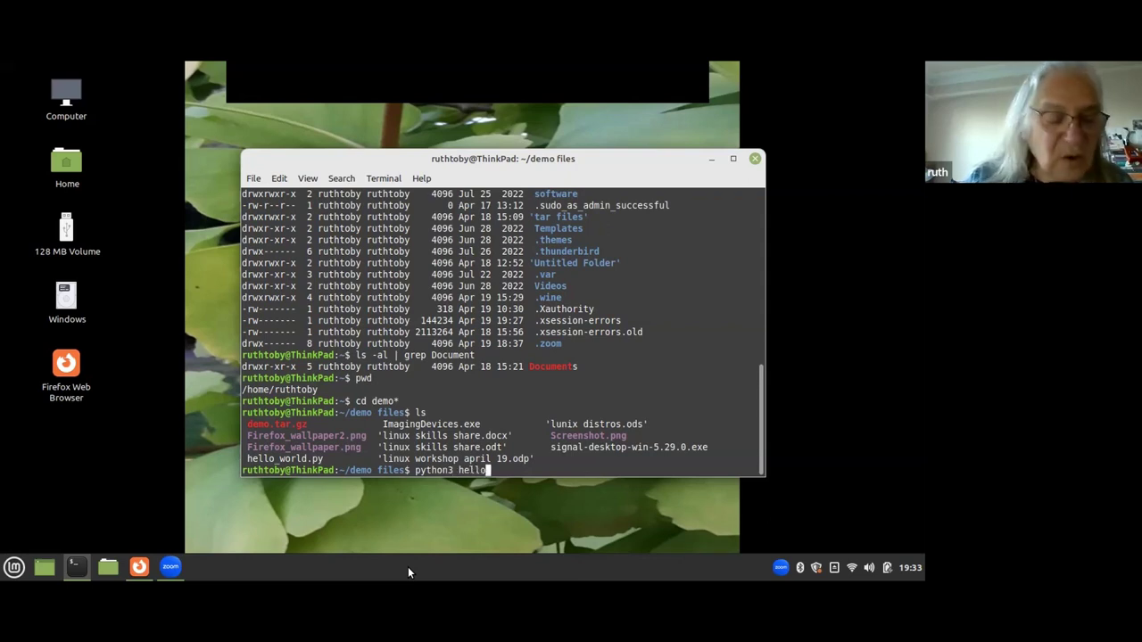
type("*")
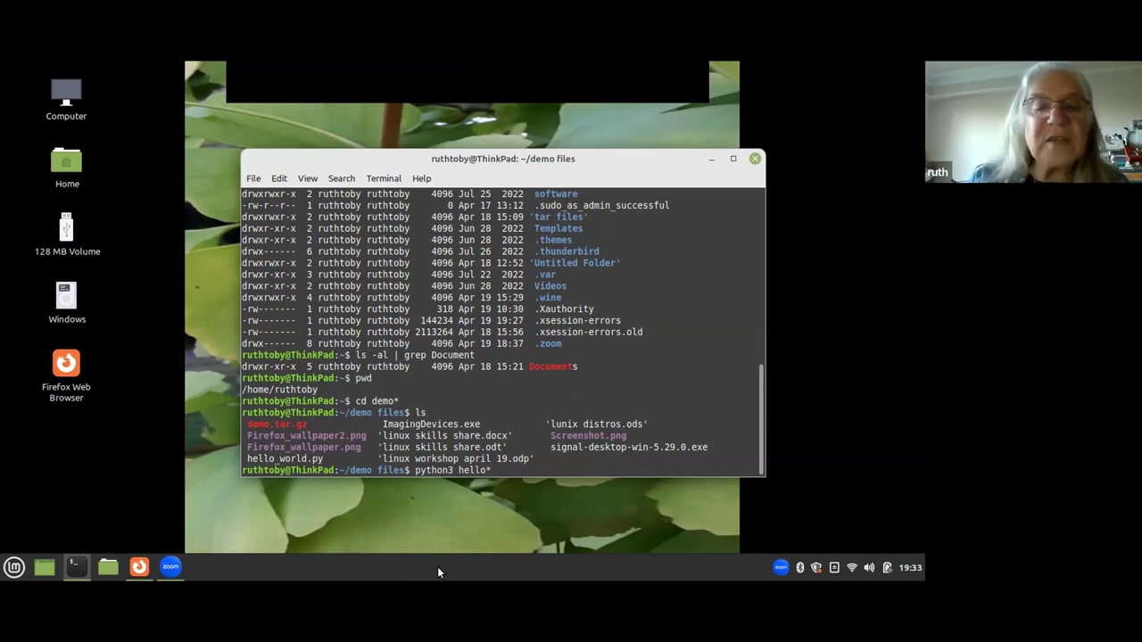
key("Return")
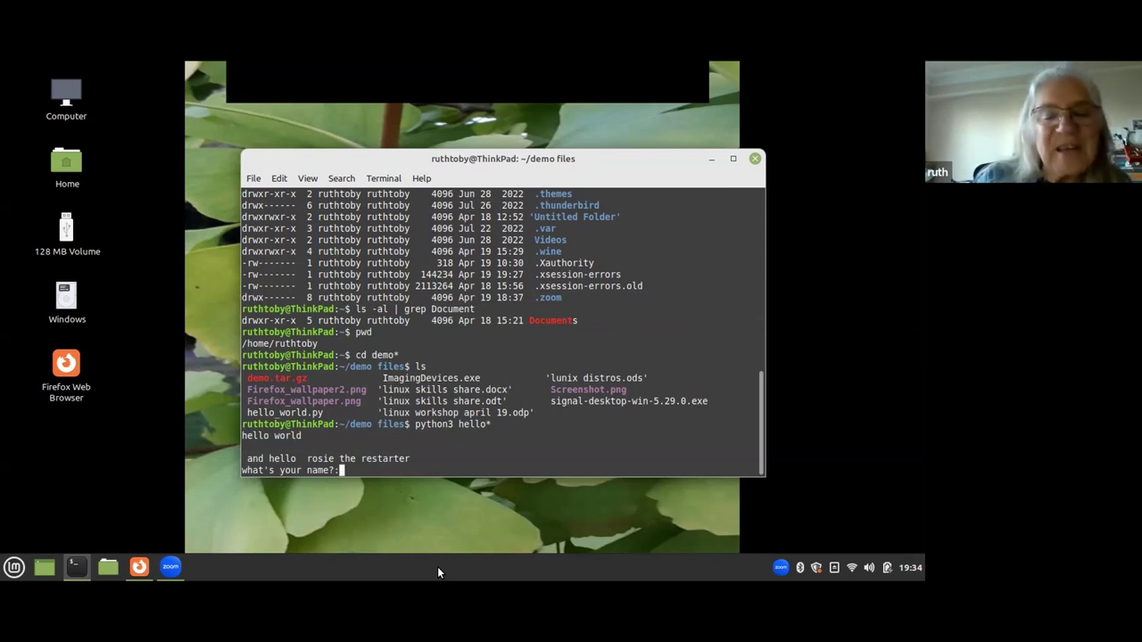
type("toby")
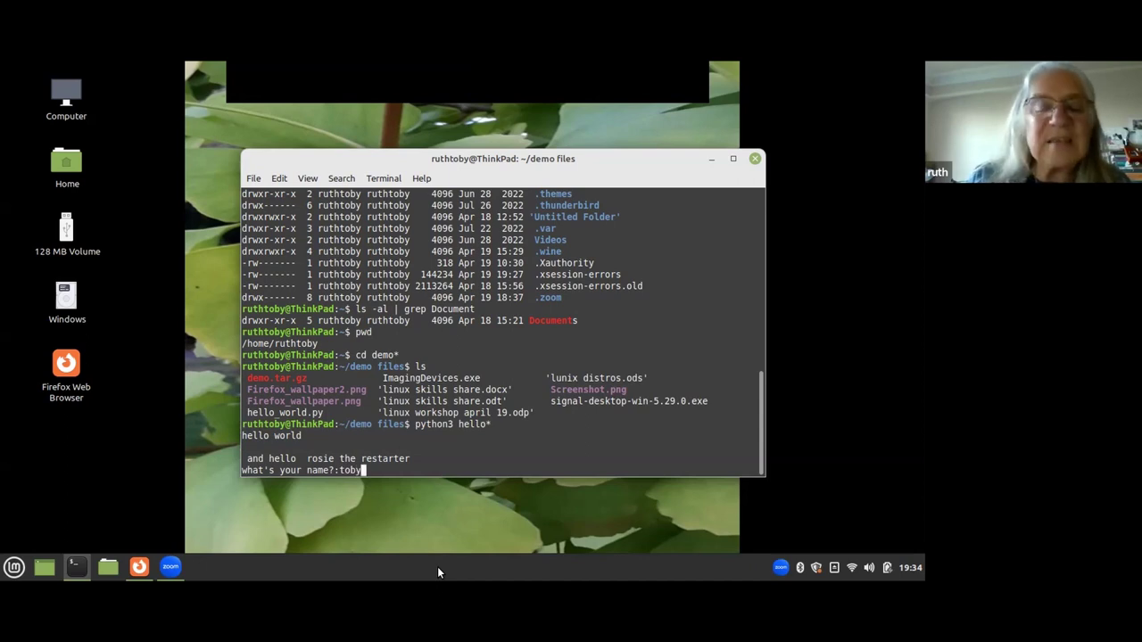
key("Return")
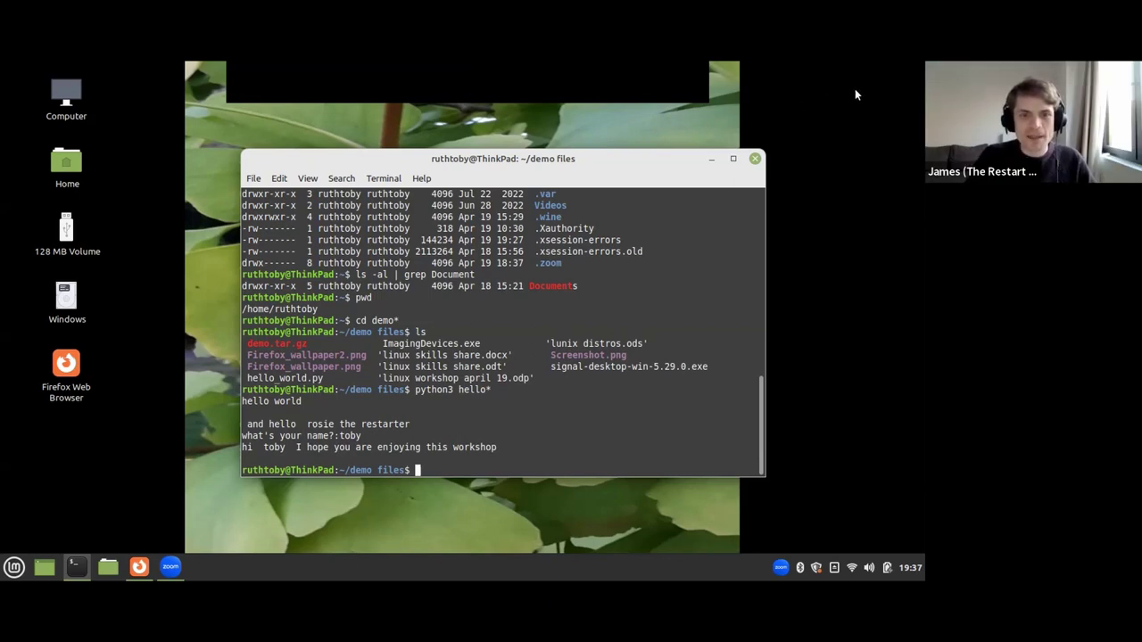
Make the Terminal window slightly narrower once the workshop greeting appears.
left_click_drag(765, 428, 751, 428)
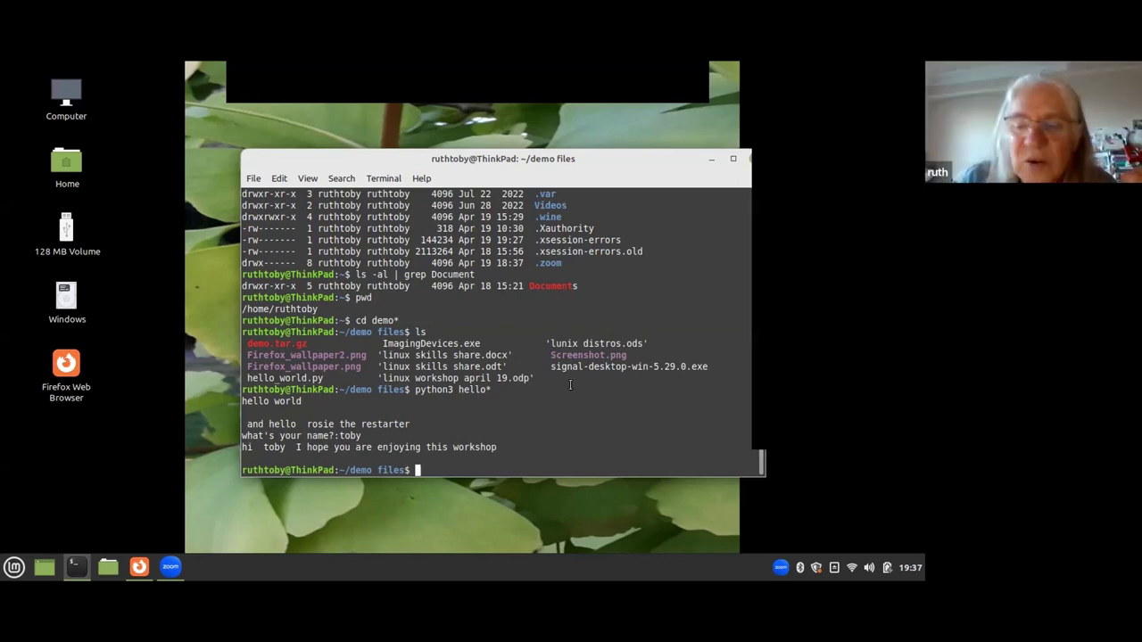